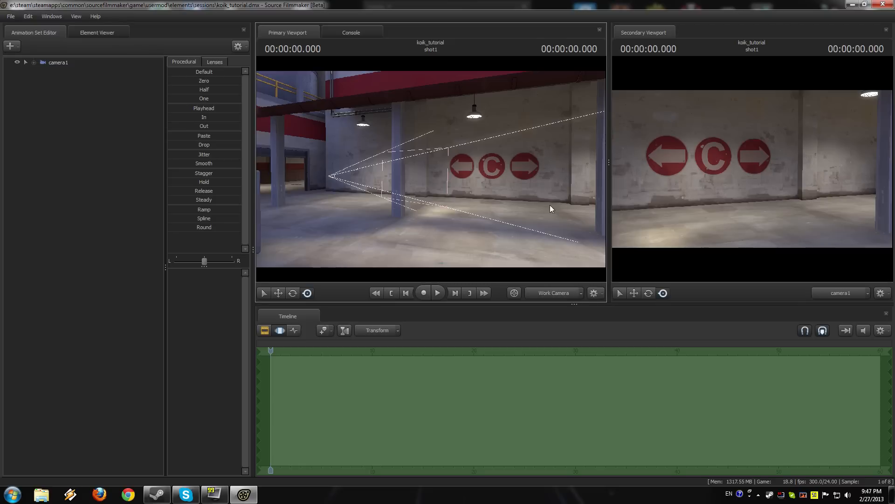
Step: Create an animation set for a new light in the scene
drag(550, 205, 431, 169)
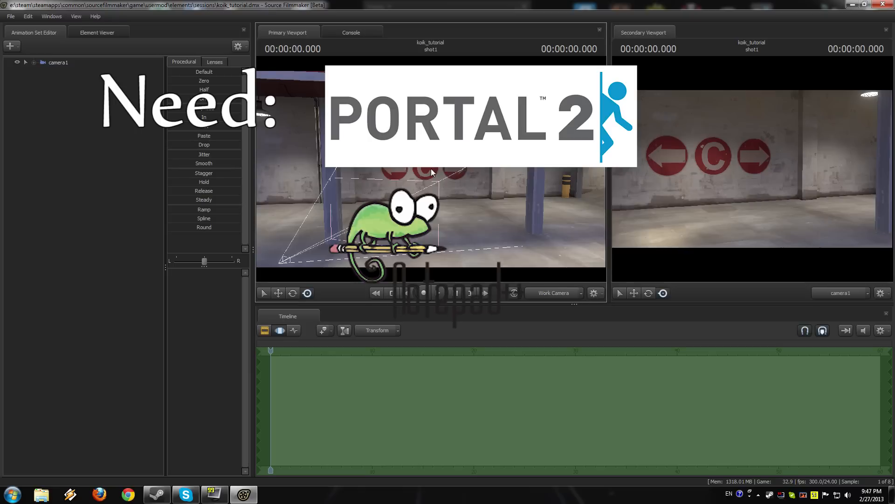
mouse_move(431, 169)
mouse_down()
mouse_move(425, 187)
mouse_move(431, 169)
mouse_up()
key(s)
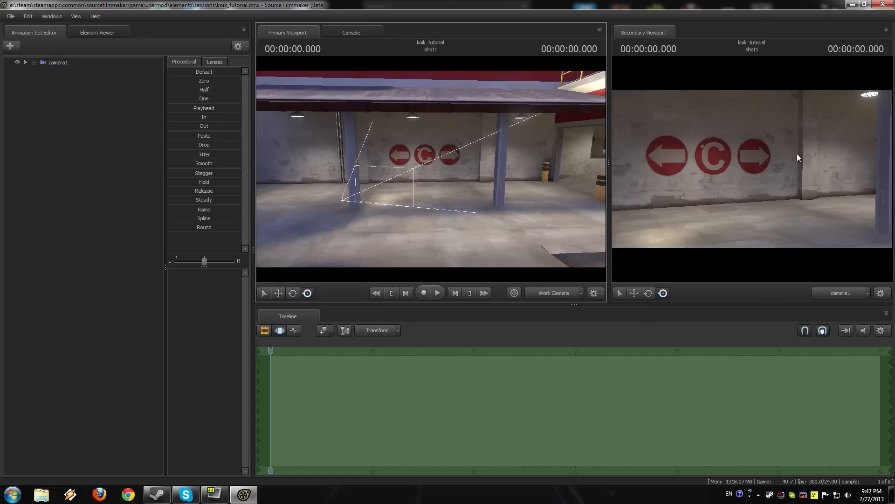
right_click(66, 123)
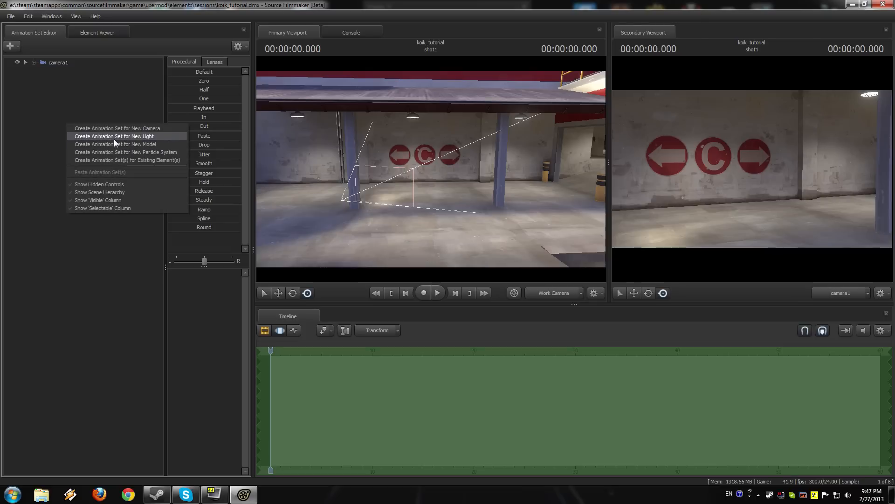
click(114, 139)
Step: View the scene through the new light in the primary viewport and aim it along the wall toward the garage opening
click(88, 72)
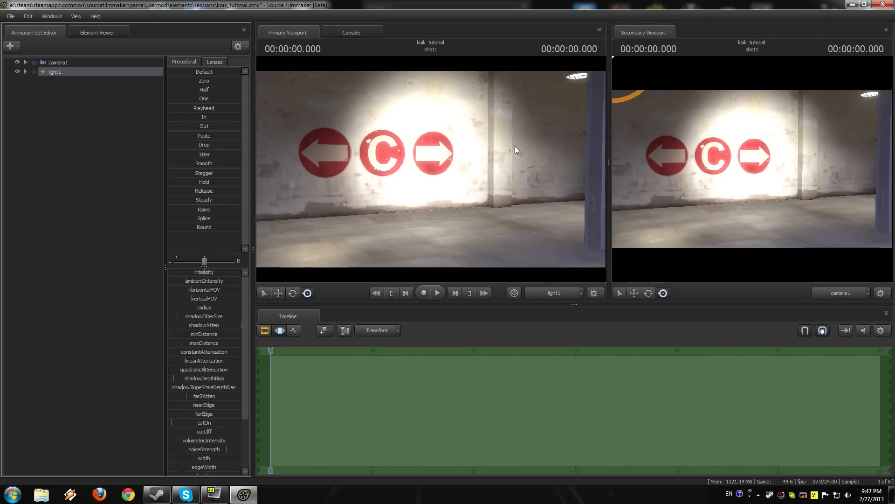
drag(431, 169, 471, 168)
scroll(430, 169, down, 5)
key(w)
key(s)
Step: Enable volumetrics on light1
right_click(69, 73)
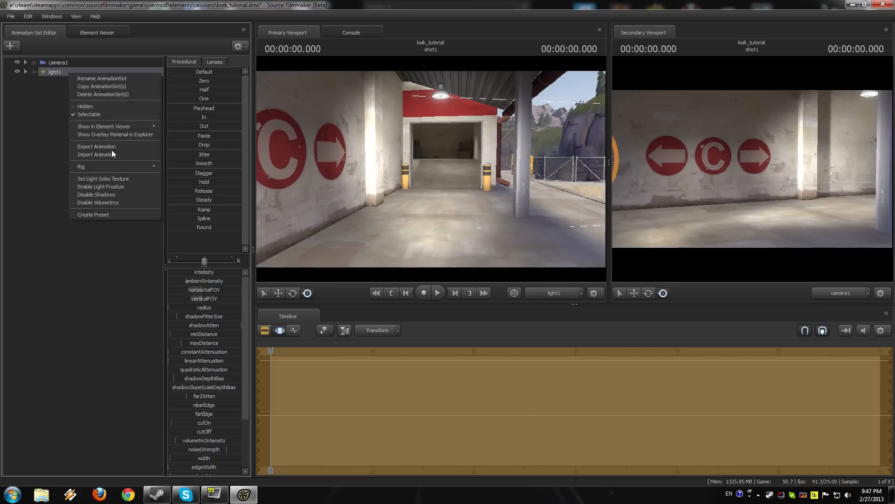
click(108, 202)
click(106, 125)
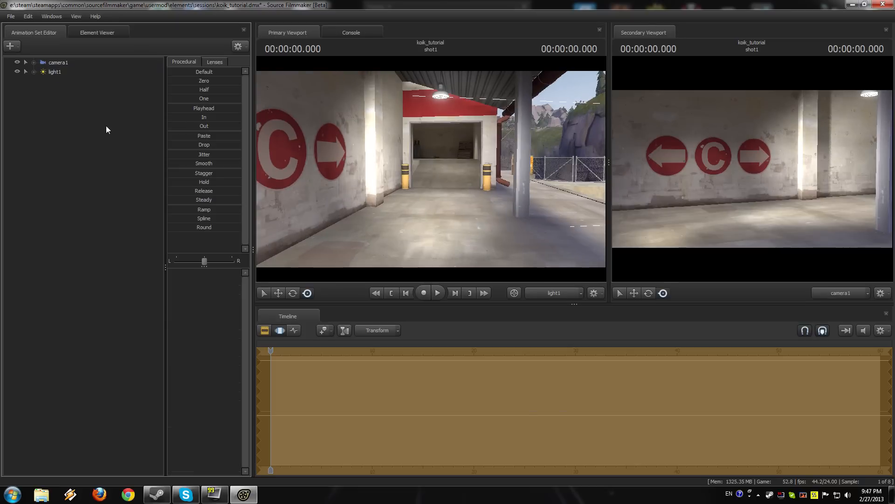
Step: Return the primary viewport to the work camera and examine the volumetric beam from the side
click(554, 294)
drag(504, 224, 426, 222)
key(w)
key(a)
key(d)
key(s)
key(w)
key(s)
mouse_move(431, 169)
mouse_down()
mouse_move(445, 168)
mouse_move(431, 169)
mouse_up()
key(w)
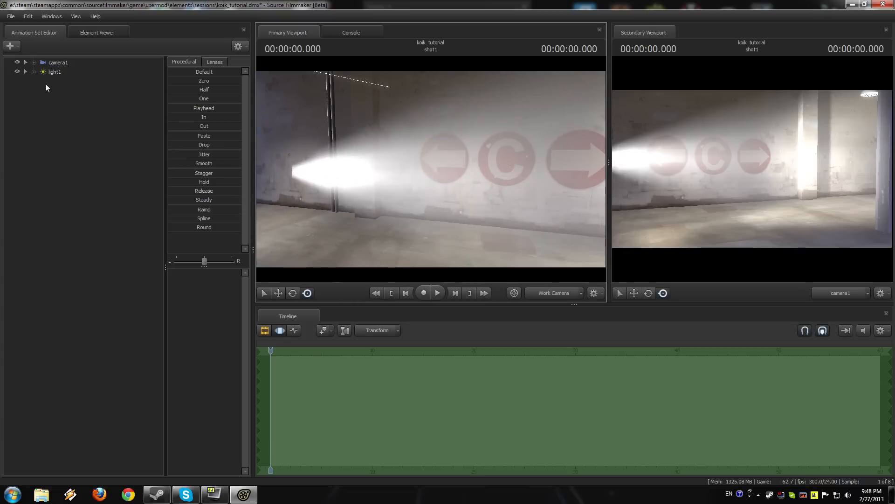
right_click(54, 73)
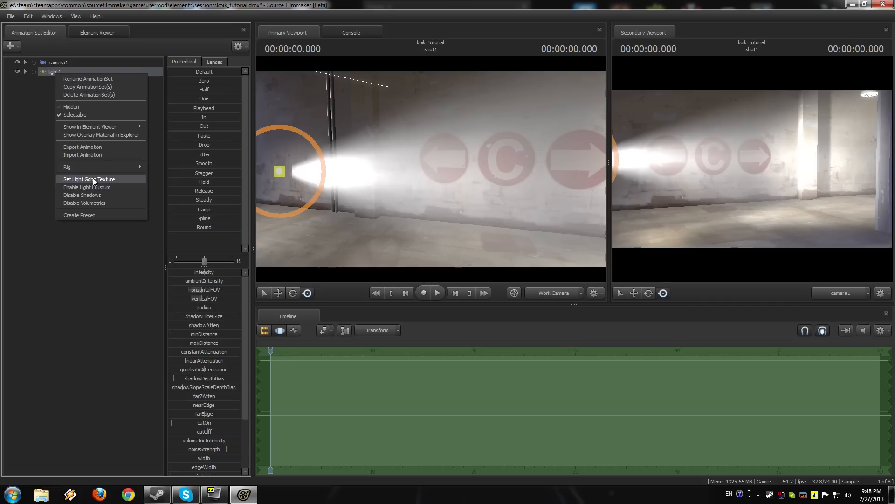
click(37, 88)
right_click(62, 75)
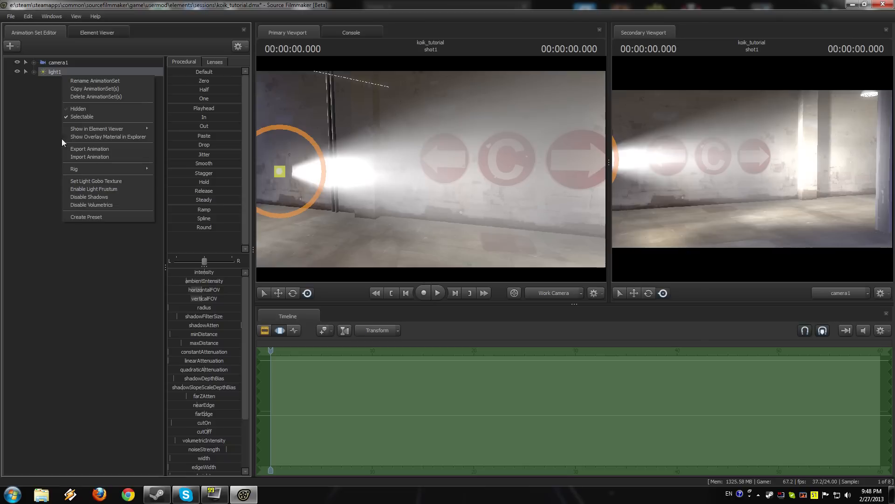
click(53, 124)
Step: Launch Adobe Photoshop CS5.1 (64 Bit) and create a 1024 x 1024 pixel RGB document with a transparent background
click(11, 494)
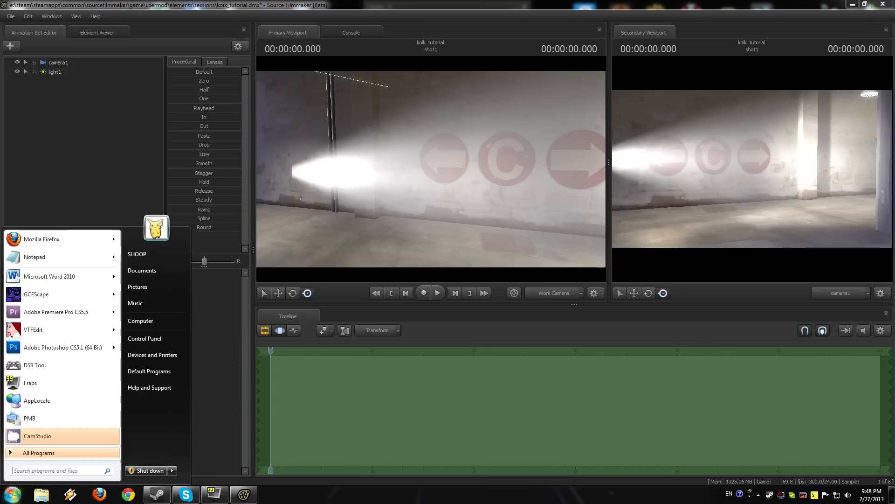
click(84, 348)
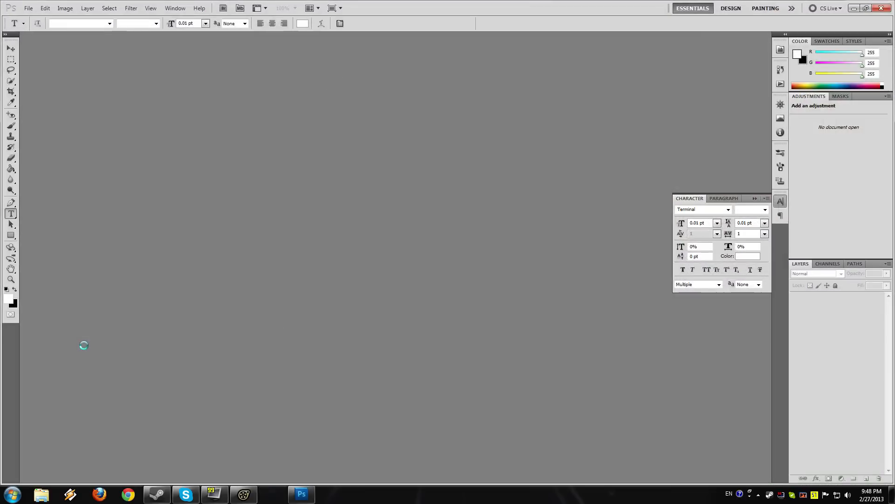
click(31, 8)
click(38, 18)
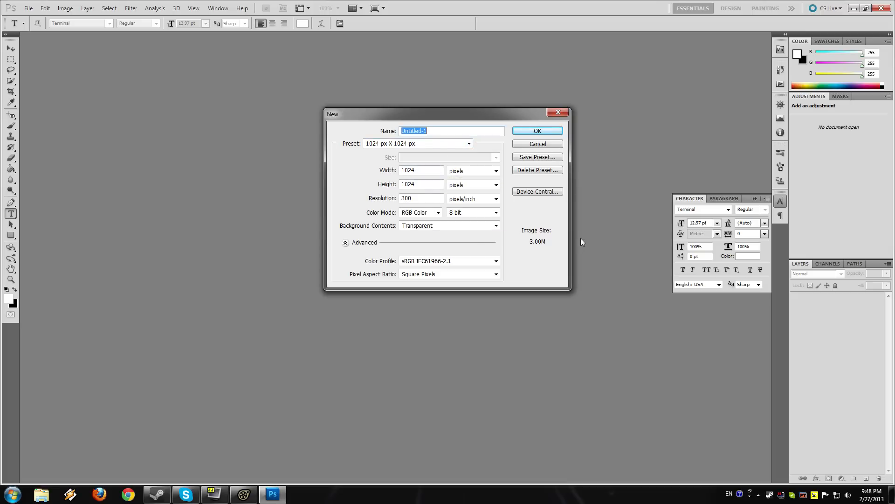
click(496, 228)
click(497, 227)
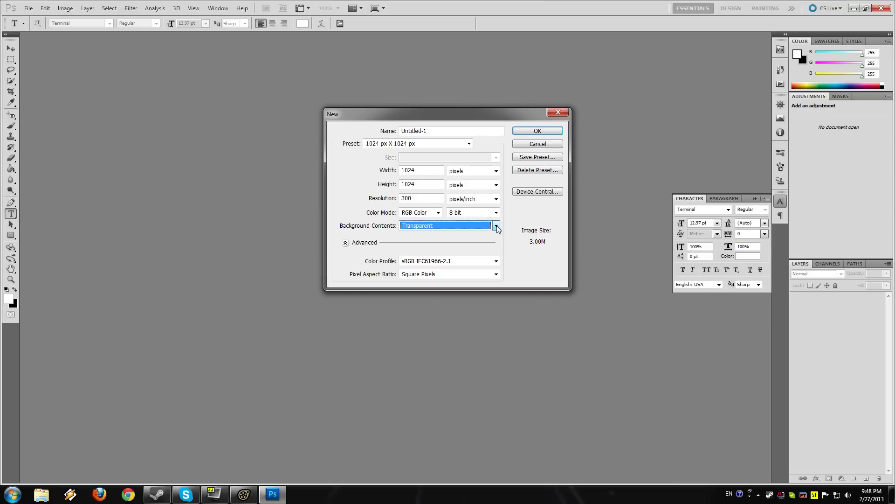
click(553, 132)
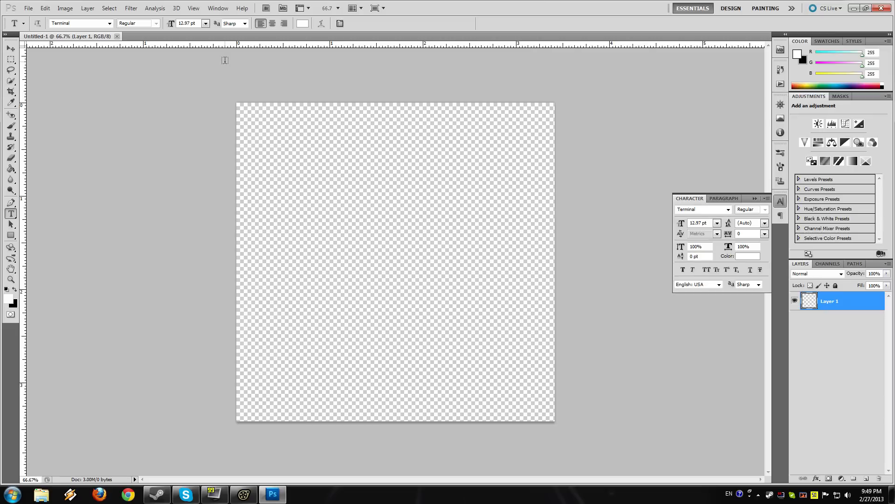
Step: Choose the TF2 Build font for text and fill Layer 1 with black
click(728, 209)
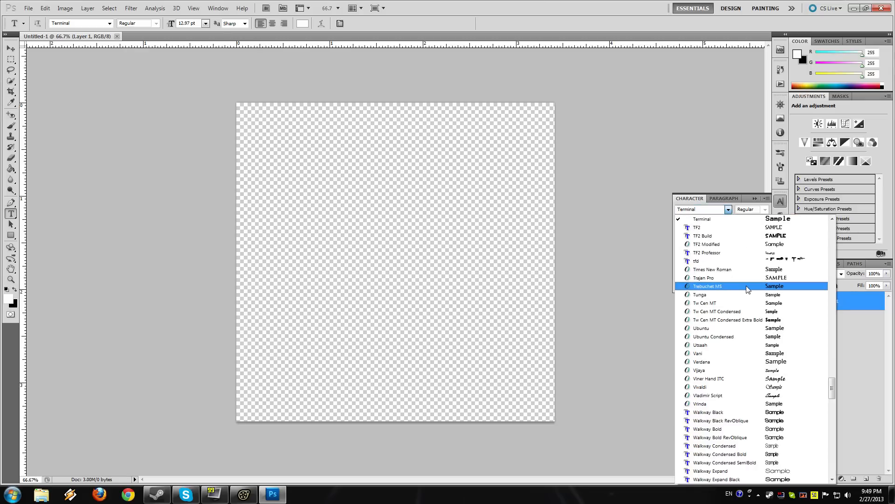
click(741, 236)
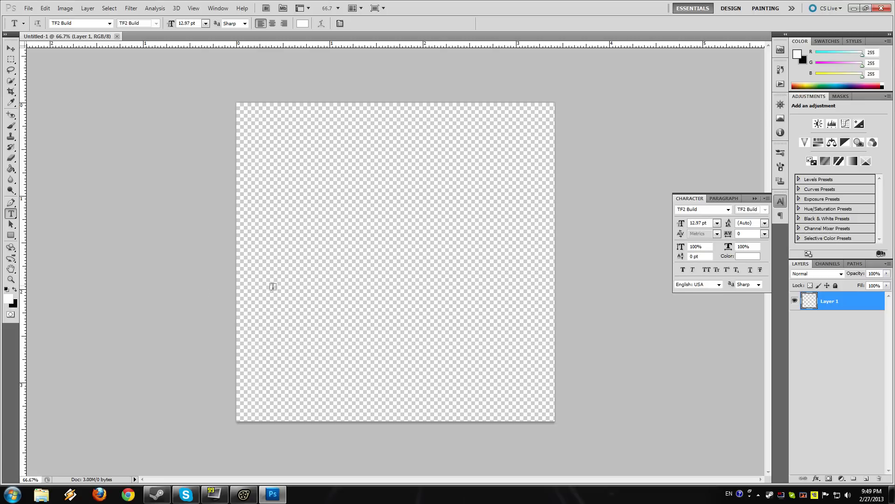
click(14, 289)
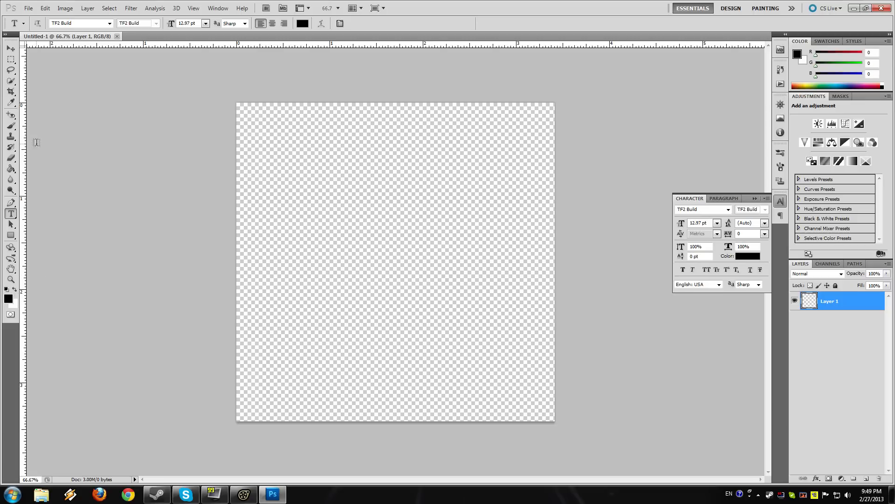
click(11, 169)
click(393, 196)
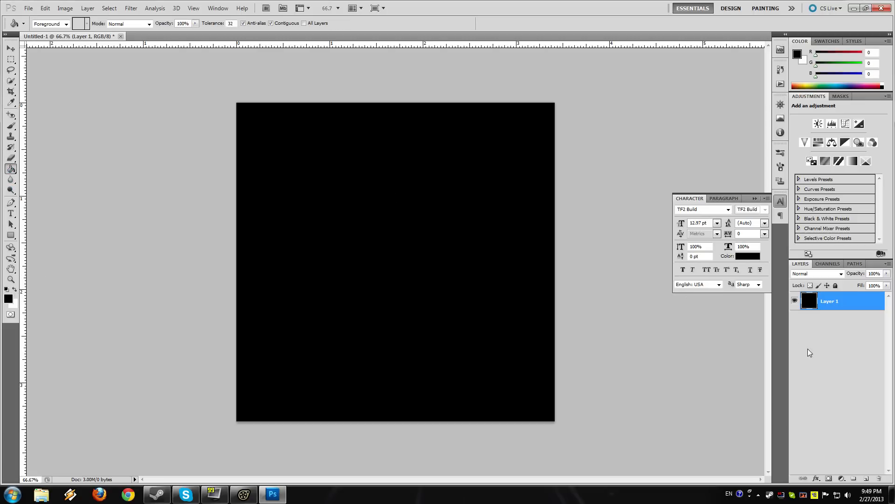
Step: Add a new layer above the black fill and start a white text line on it near the middle of the canvas
click(867, 479)
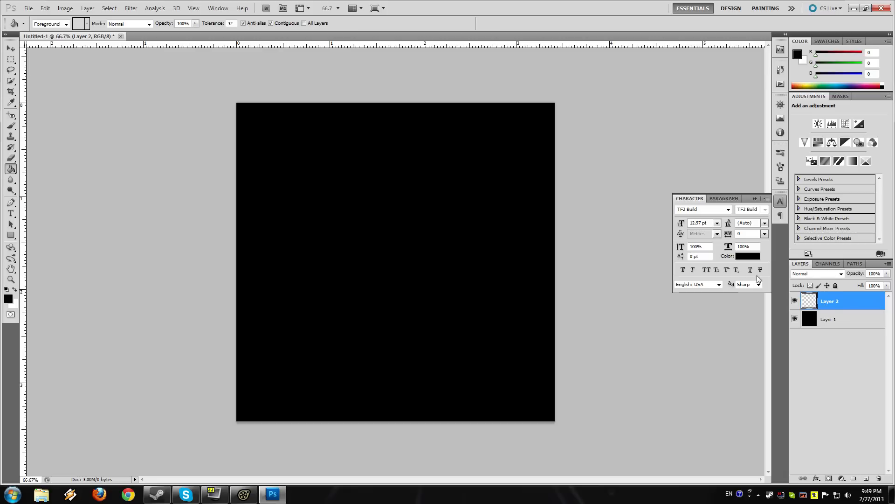
click(10, 213)
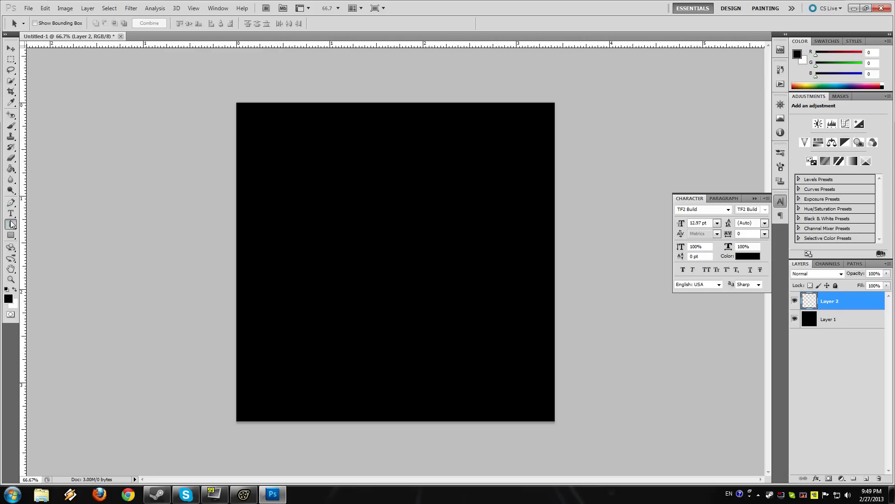
click(14, 290)
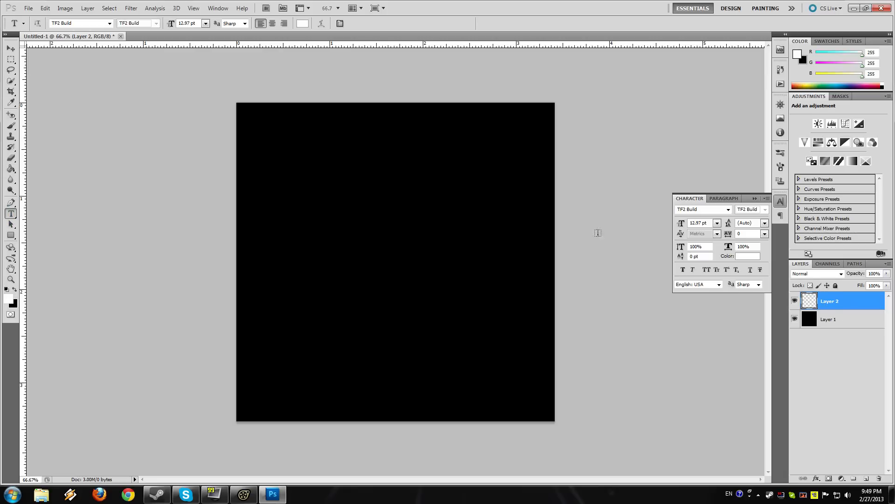
click(352, 232)
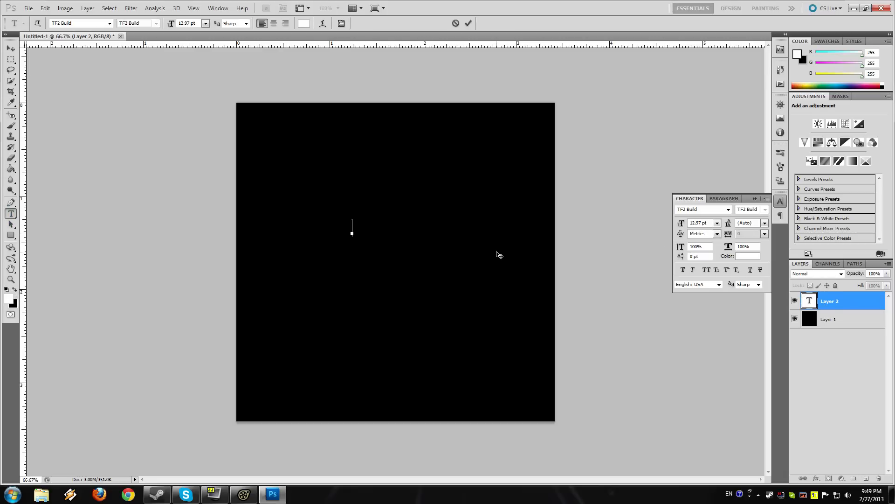
text(SUCK A DICK)
key(ctrl+a)
key(BackSpace)
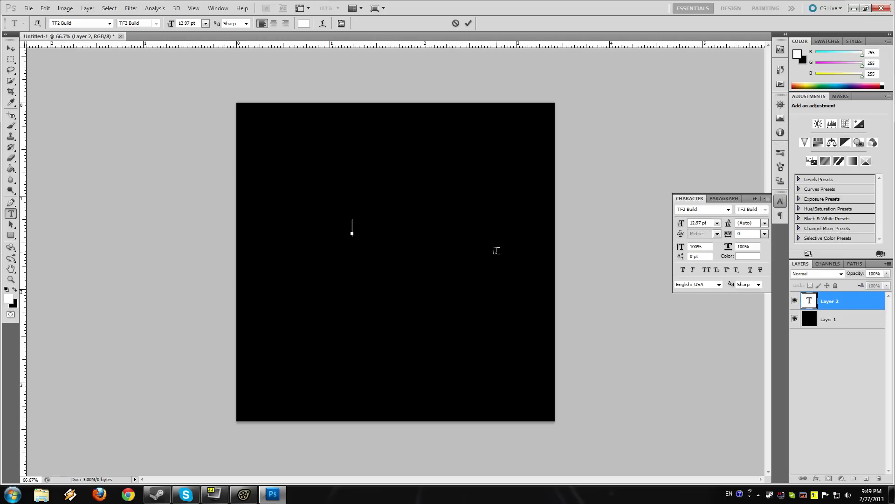
Step: Write "I LIKE DUCKS" in the text line and commit it
text(I LIKE DUCKS)
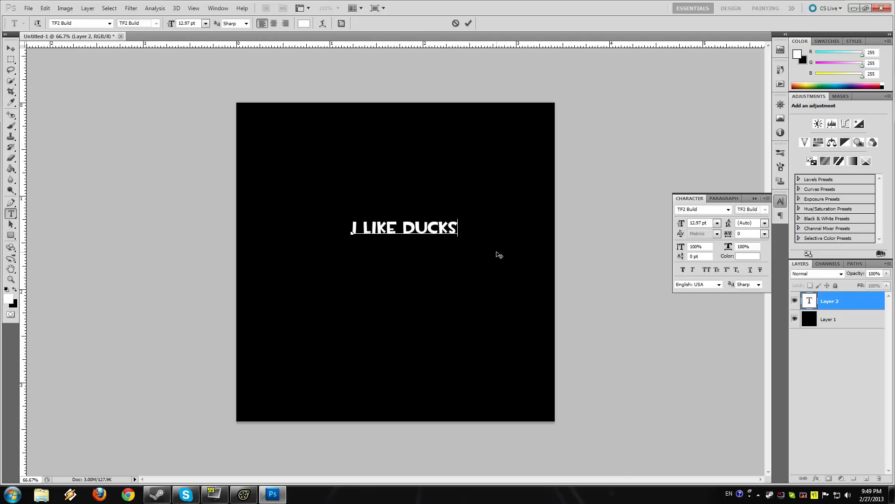
key(ctrl+Return)
Step: Move the text toward the canvas's horizontal centre and scale it proportionally to about 190%
key(v)
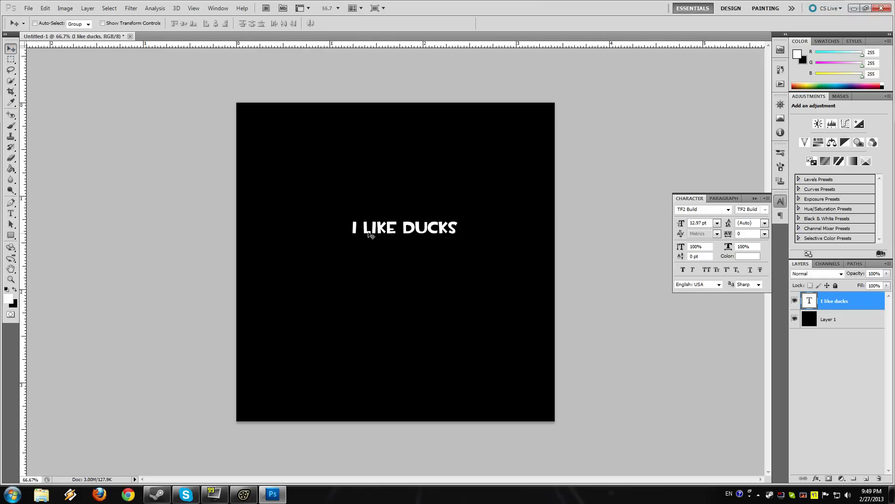
drag(375, 234, 345, 228)
key(ctrl+t)
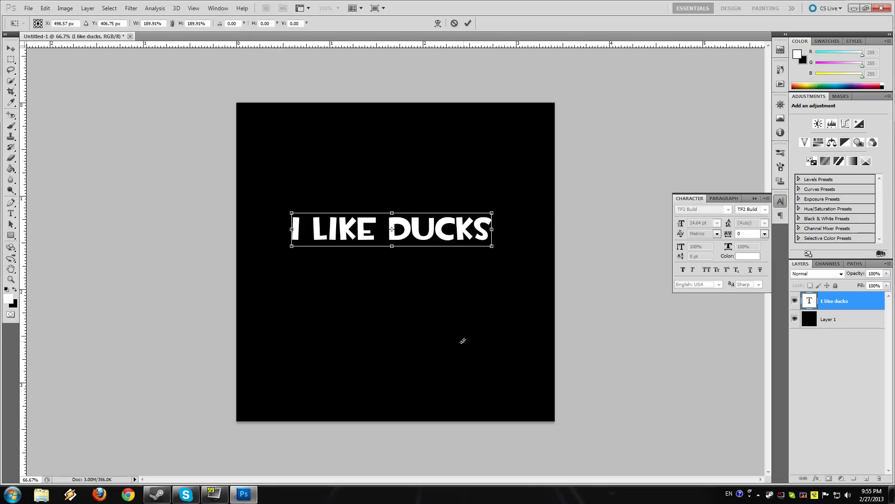
key(Return)
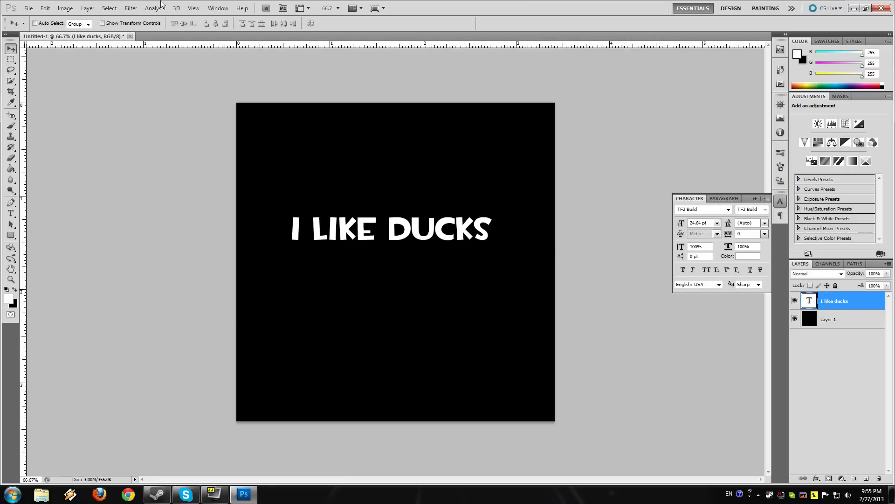
Step: Save the image as a Targa file named i_like_ducks at 32 bits/pixel in the custom materials-textures-skins folder
click(30, 8)
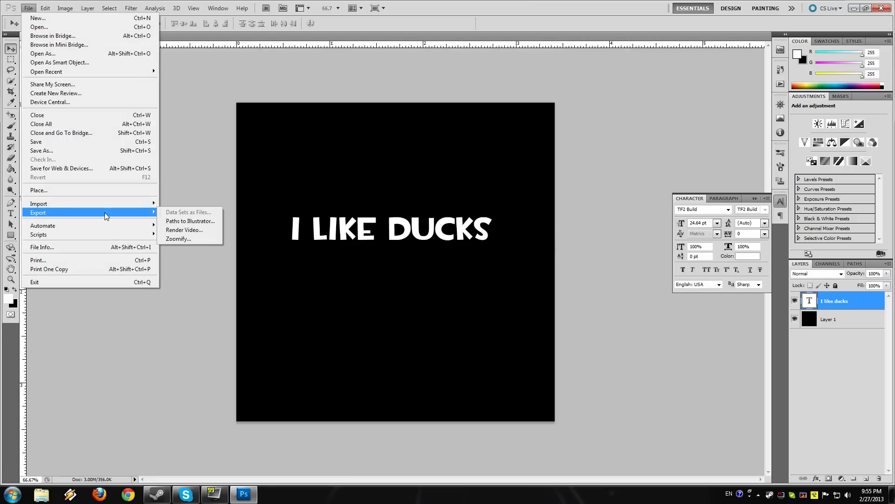
click(70, 151)
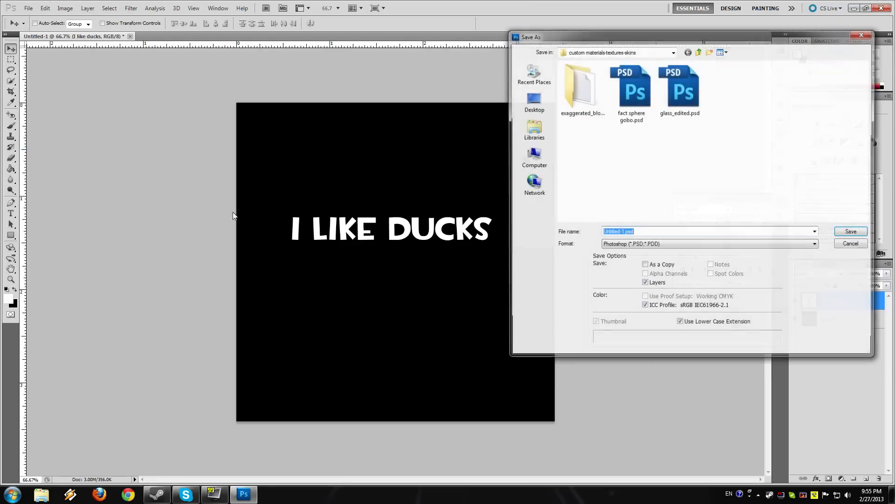
click(624, 244)
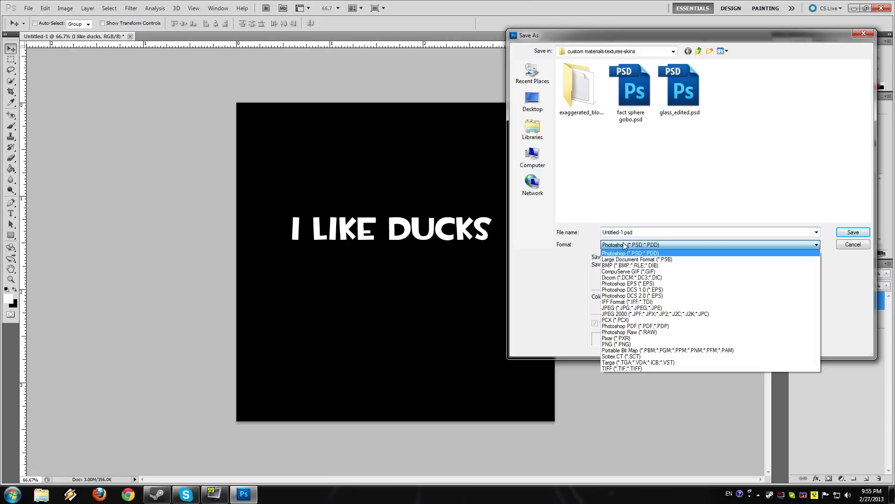
click(646, 363)
click(629, 232)
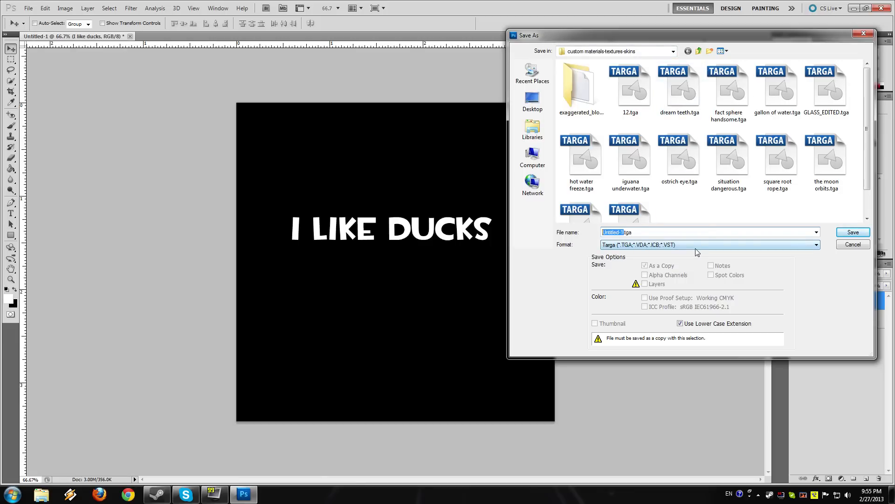
text(i_like_ducks)
key(Return)
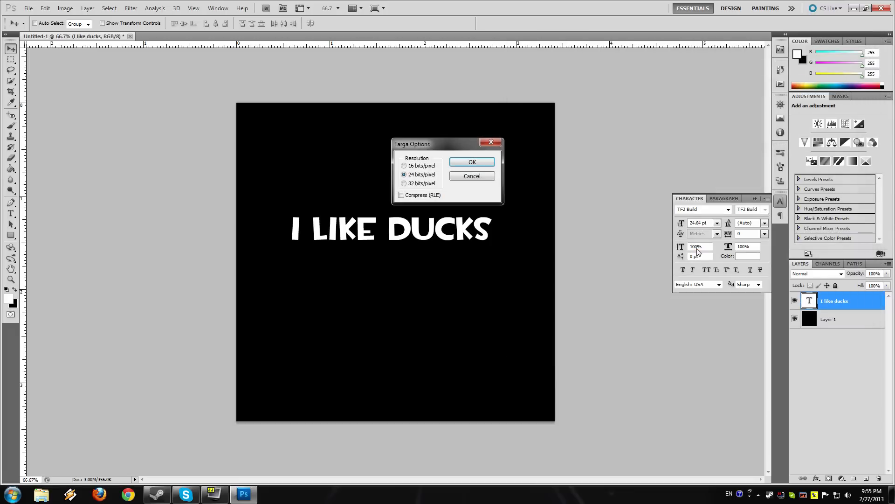
click(422, 184)
click(467, 162)
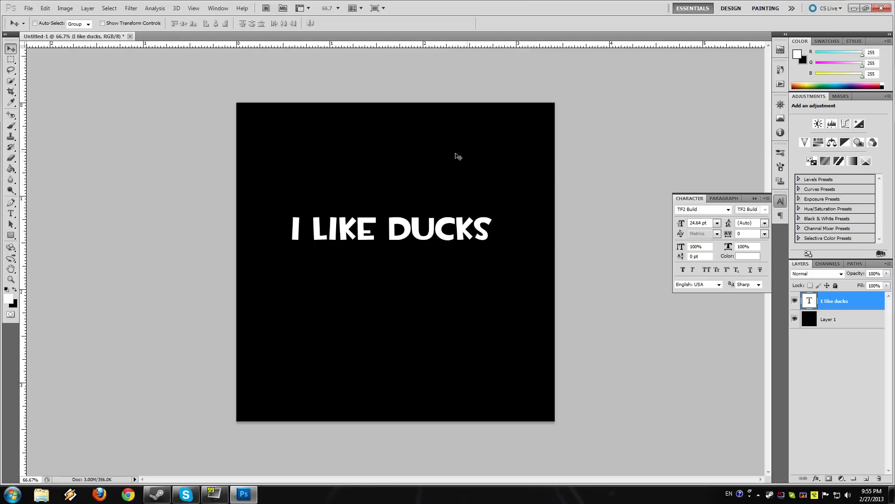
Step: Launch VTFEdit
click(12, 494)
text(vtf)
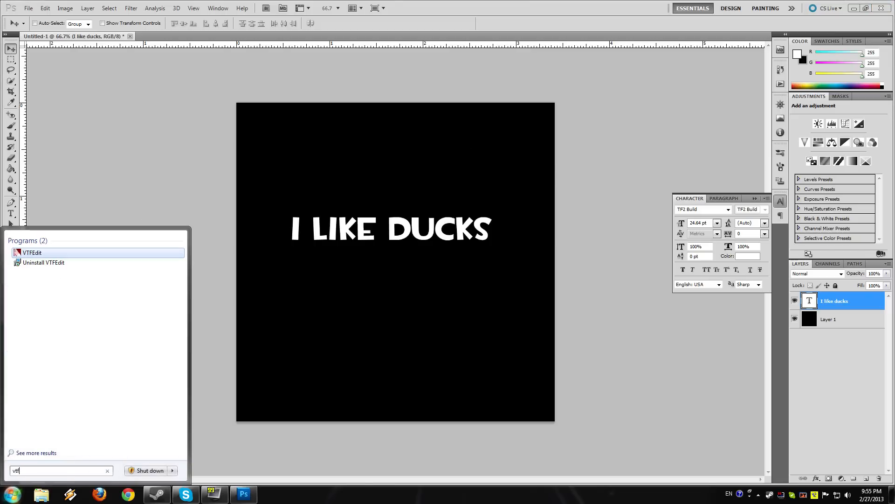
key(Return)
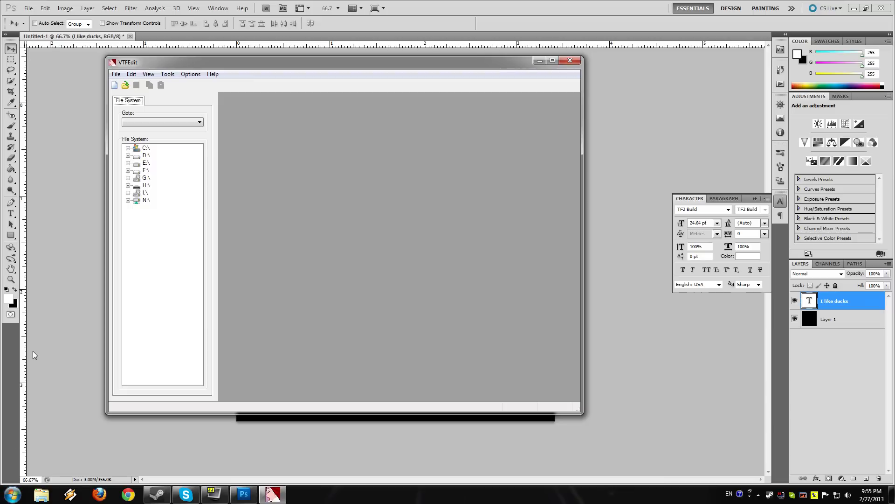
Step: Import i_like_ducks.tga, check the general, advanced and resource options, and accept the settings with DXT5 formats and mipmap generation
click(116, 86)
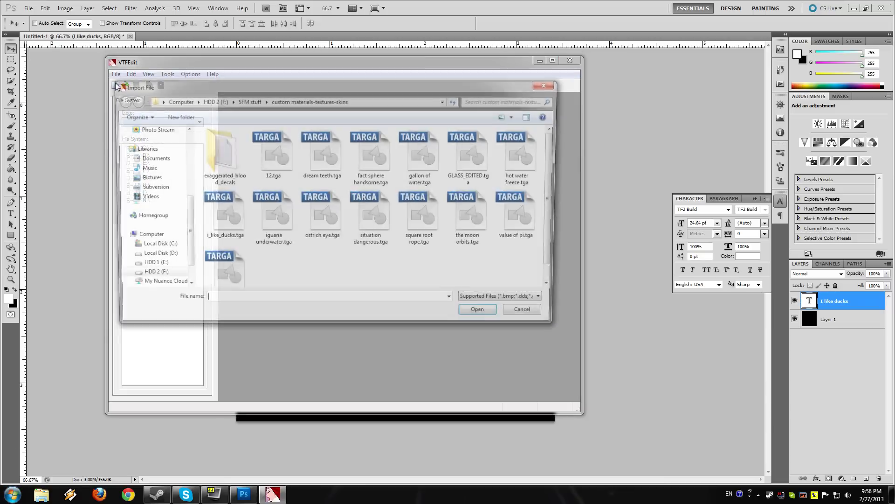
double_click(225, 214)
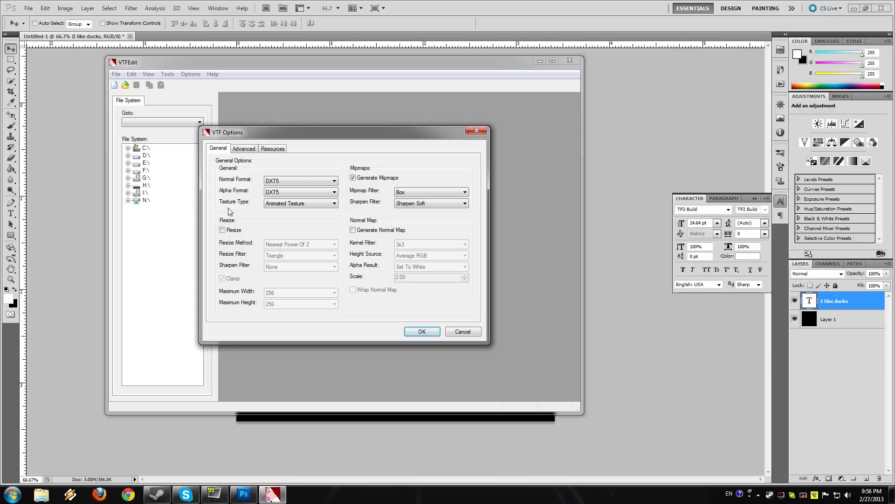
click(243, 151)
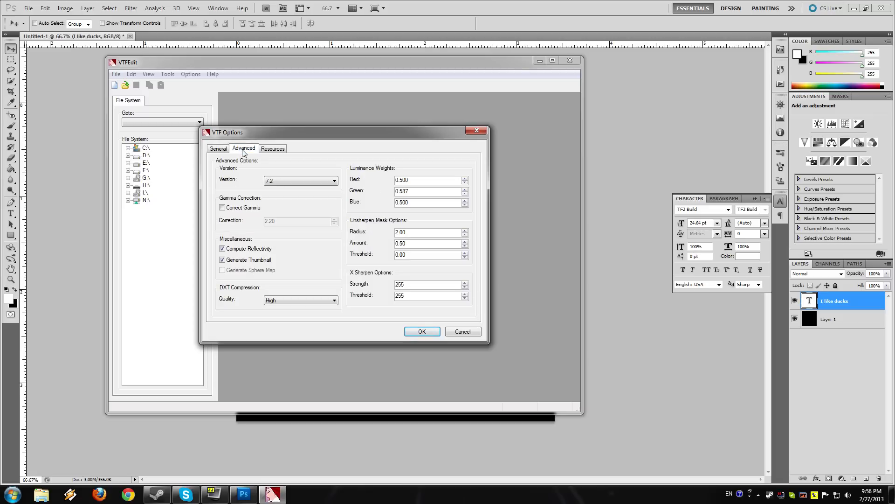
click(264, 149)
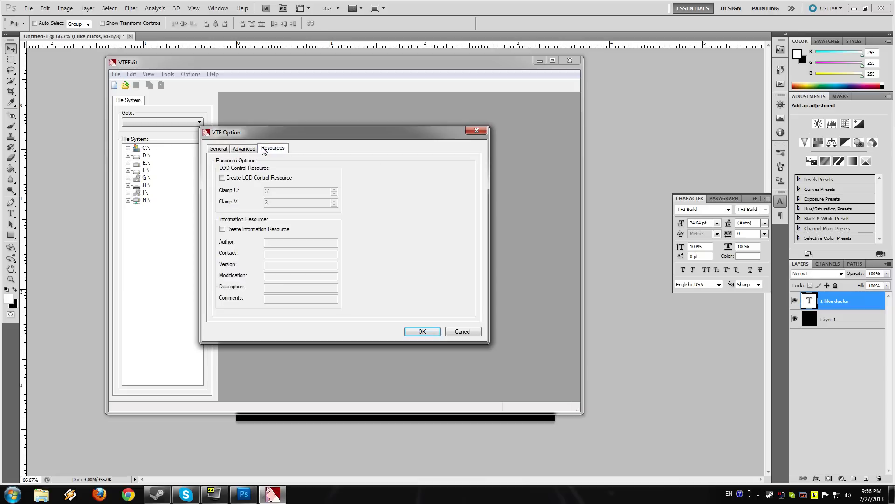
click(219, 150)
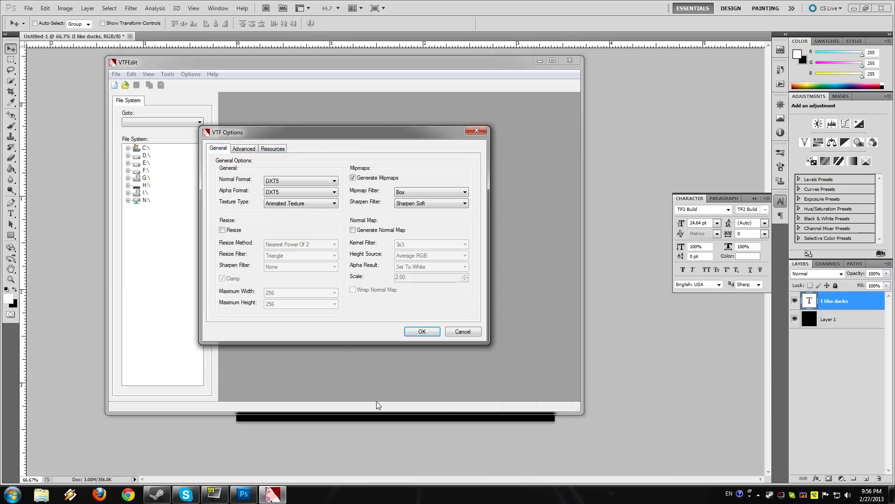
click(424, 332)
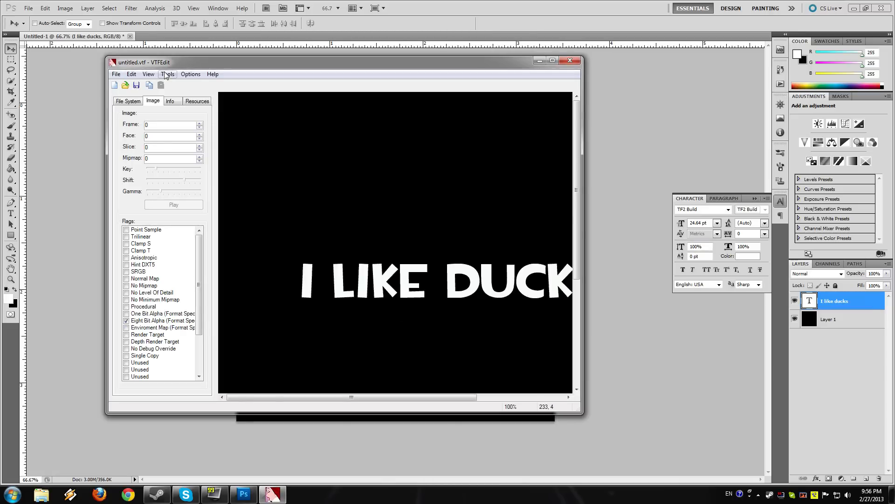
Step: Check the imported texture's alpha channel and return the display to the RGB channel
click(148, 74)
mouse_move(186, 84)
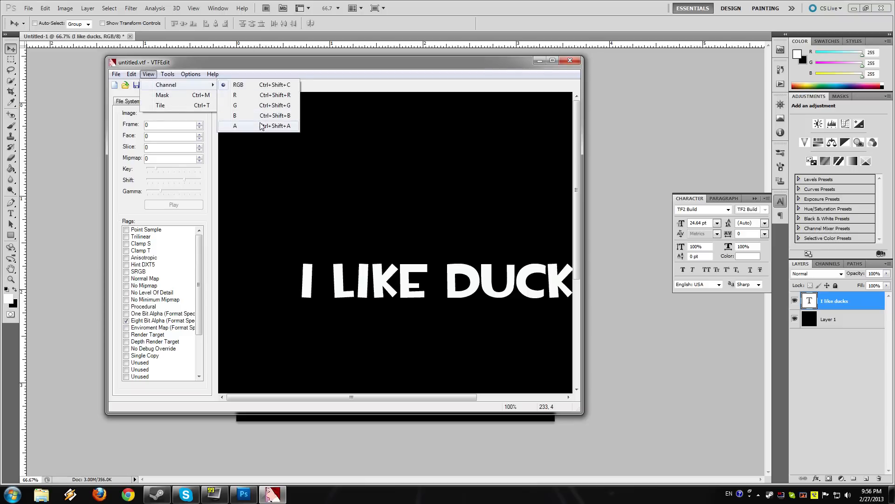
click(262, 126)
click(148, 74)
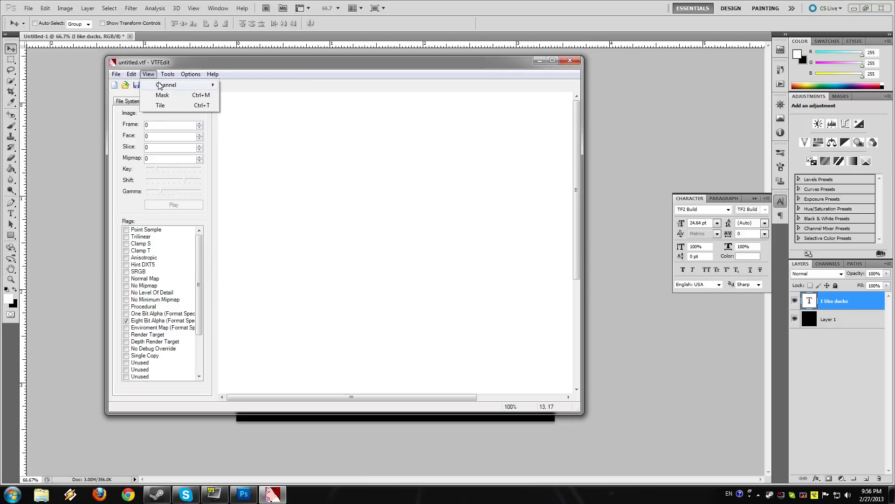
mouse_move(191, 85)
click(252, 85)
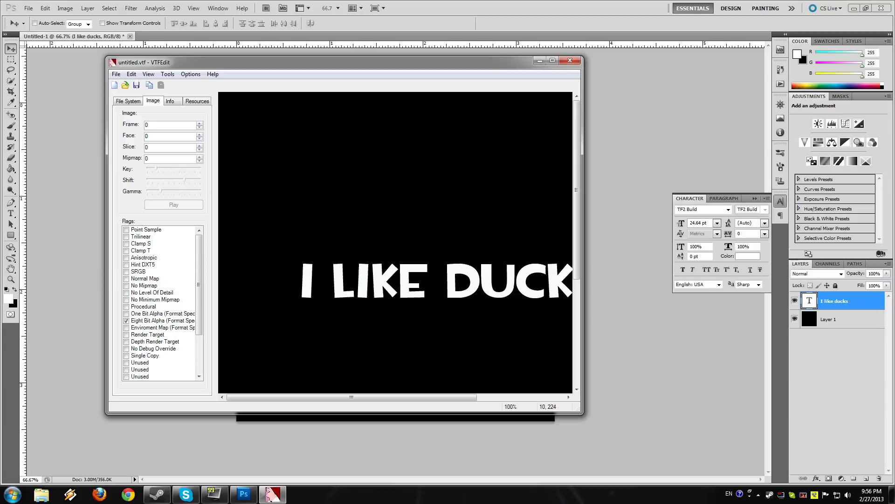
Step: Save the texture as a VTF file named i_like_ducks in the custom materials-textures-skins folder and close VTFEdit
click(135, 85)
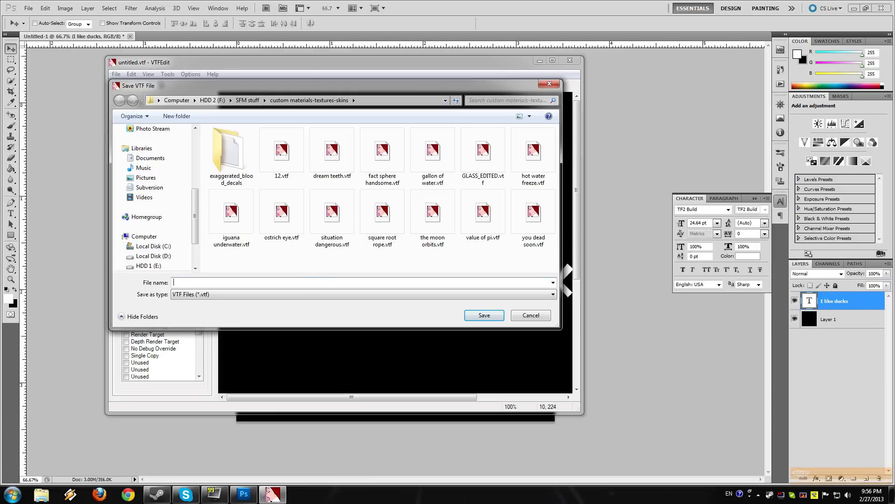
text(i_like_d)
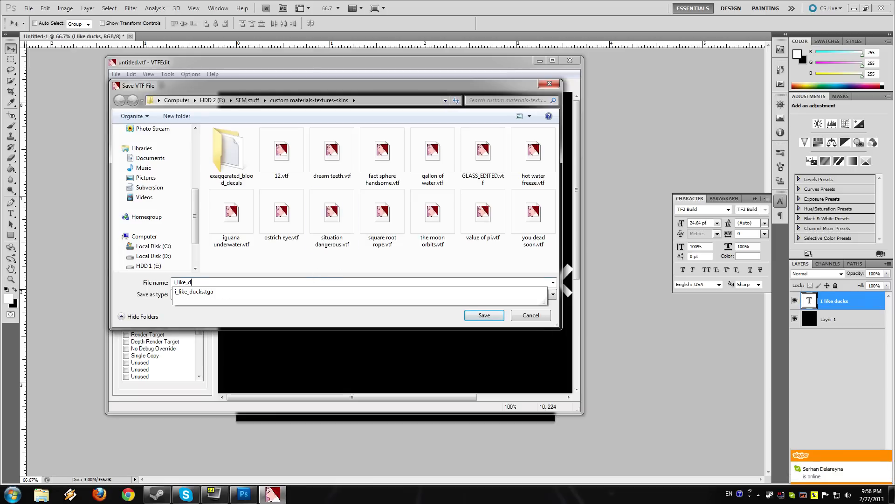
text(ucks)
key(Return)
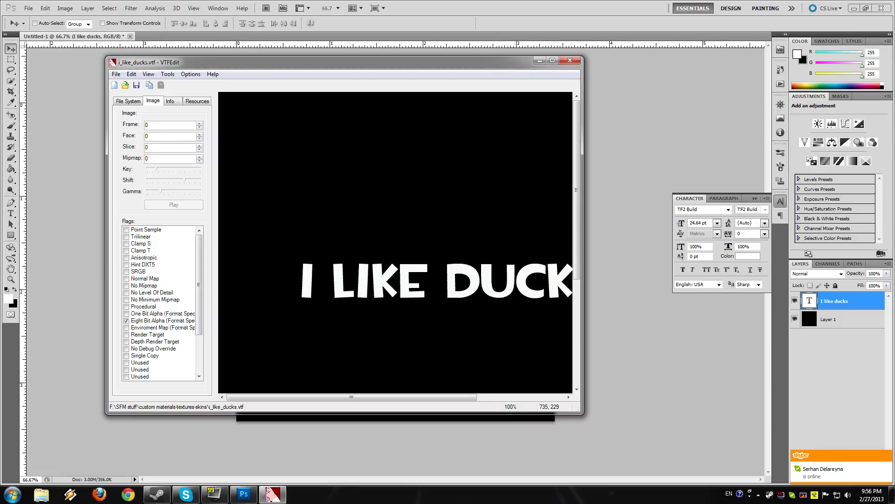
click(570, 61)
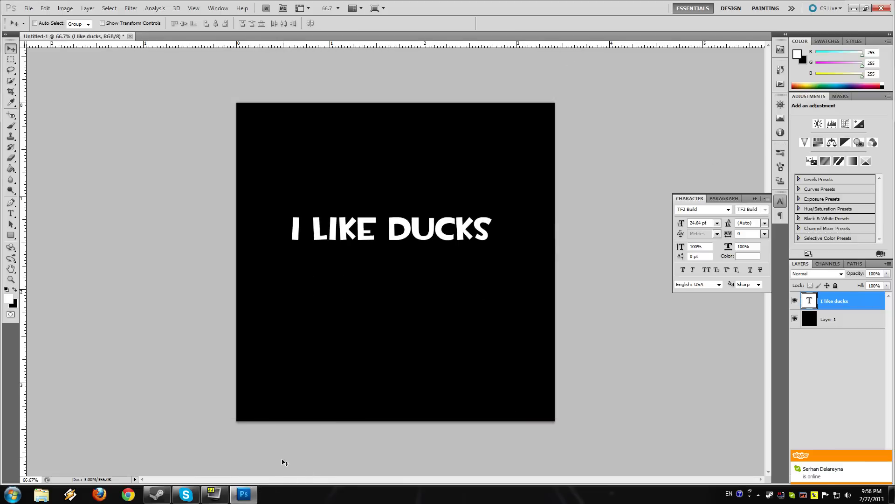
Step: Switch to the koik_tutorial session in Source Filmmaker and turn the work camera to bring the light's source into view
mouse_move(240, 493)
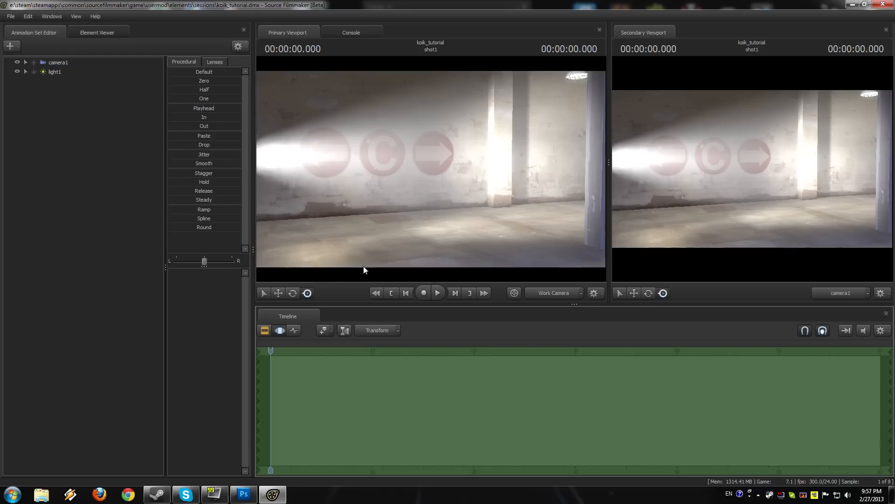
mouse_move(431, 168)
mouse_down()
mouse_move(466, 169)
mouse_move(410, 157)
mouse_move(448, 165)
mouse_move(420, 165)
mouse_move(490, 164)
mouse_move(431, 168)
mouse_up()
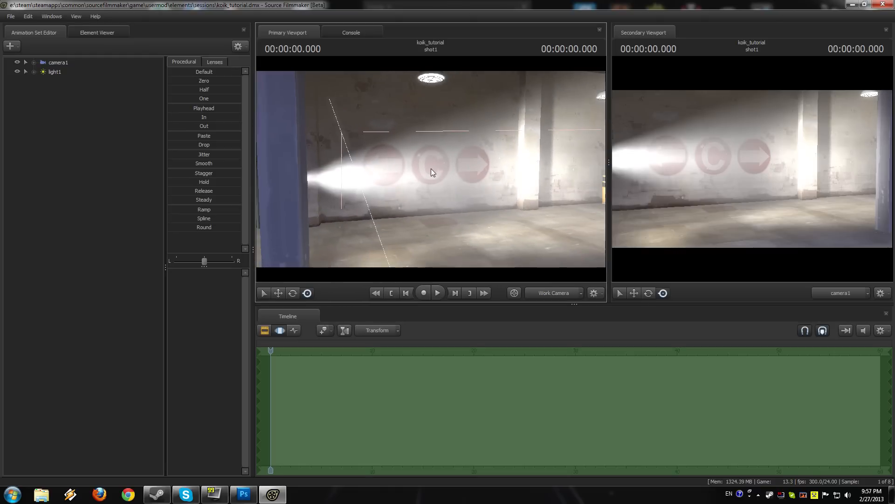
click(82, 72)
right_click(82, 73)
click(99, 181)
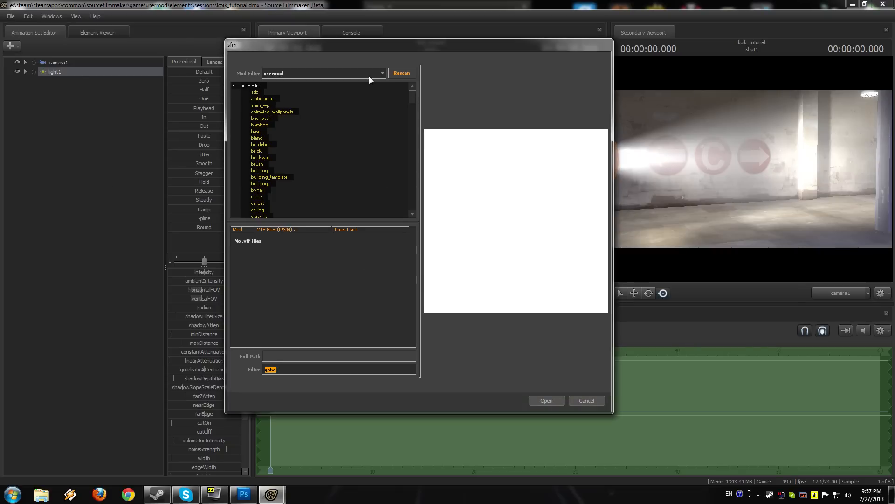
click(368, 74)
click(368, 73)
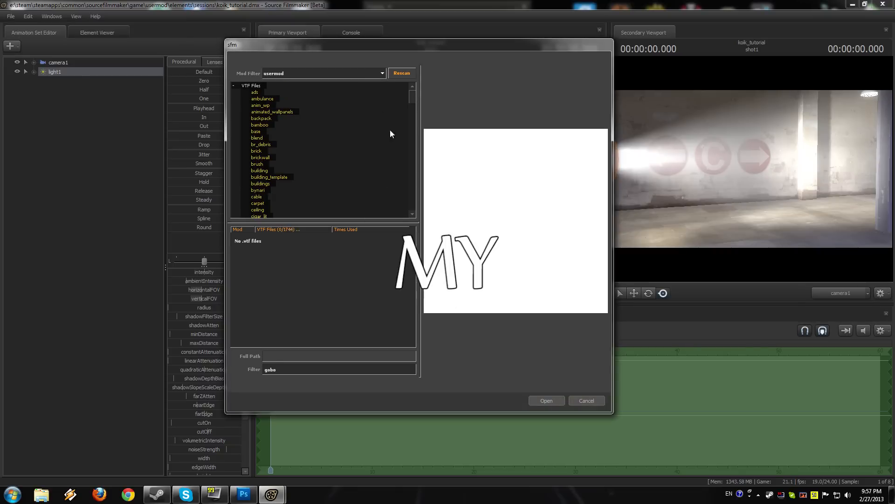
click(583, 399)
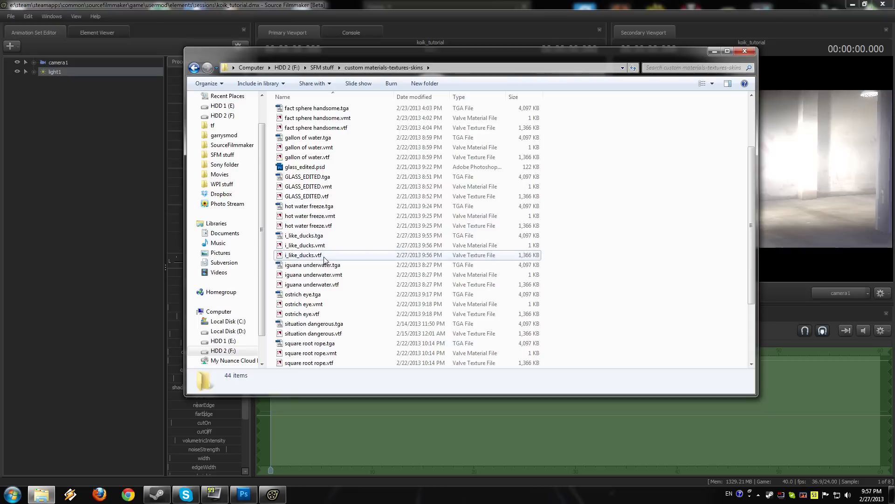
Step: In Windows Explorer, copy i_like_ducks.vtf from the custom materials-textures-skins folder
click(321, 256)
ctrl+click(321, 248)
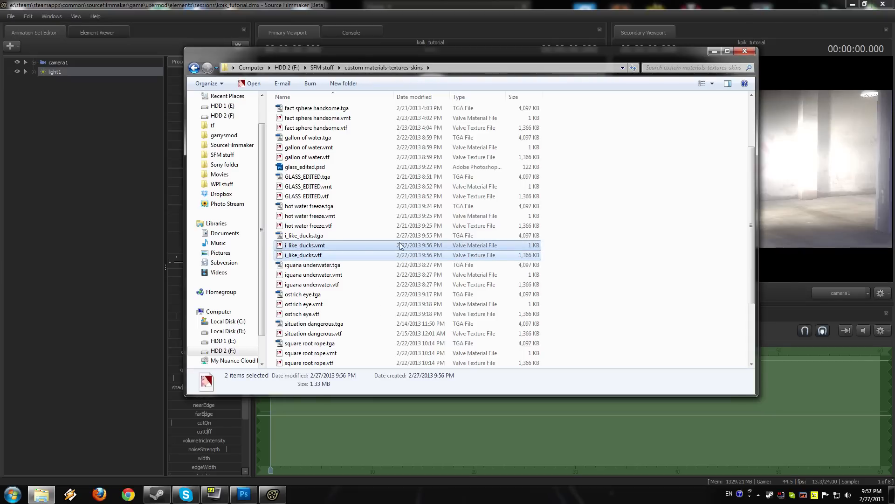
click(348, 255)
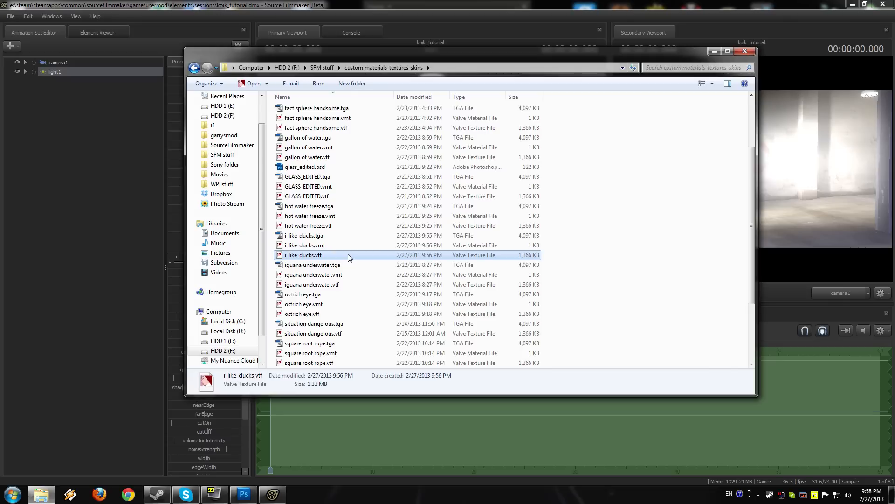
Step: Paste i_like_ducks.vtf into SourceFilmmaker\game\usermod\materials\gobo textures and close the folder window
click(232, 144)
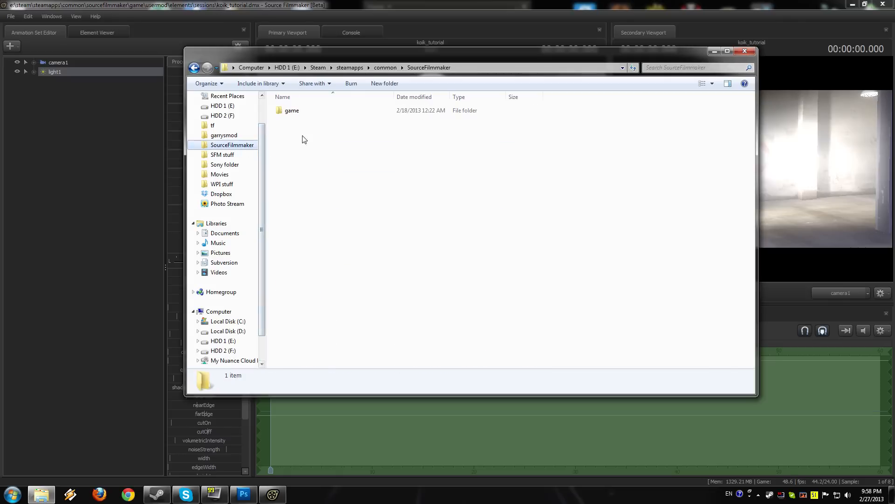
double_click(321, 112)
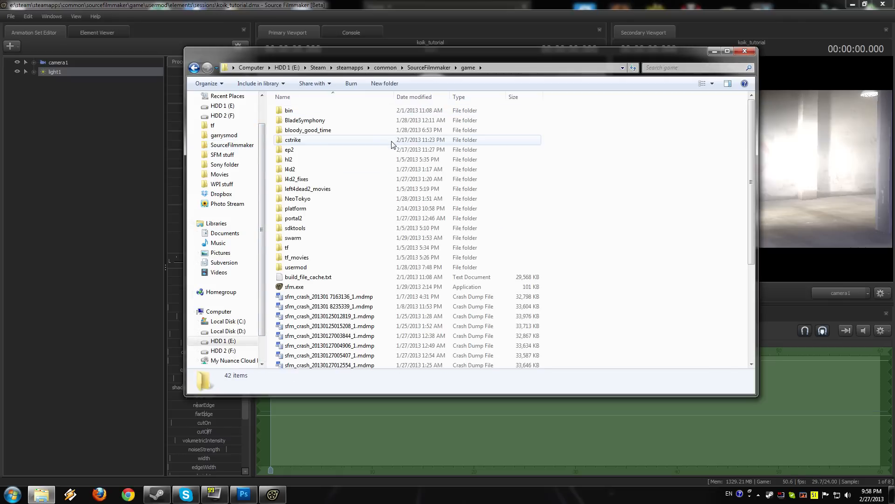
double_click(323, 268)
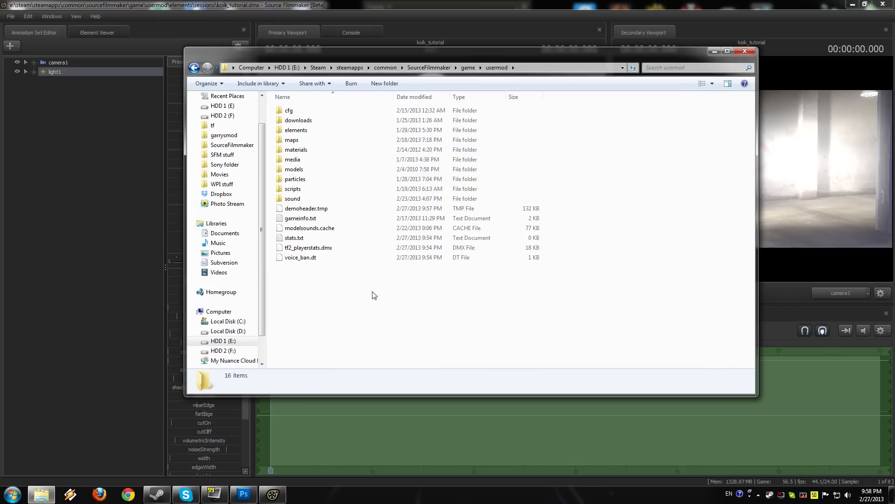
double_click(321, 152)
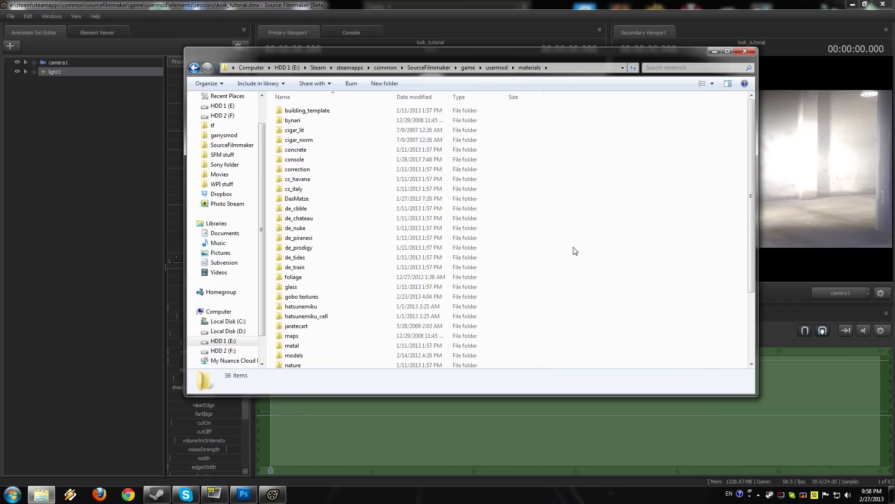
scroll(669, 267, down, 1)
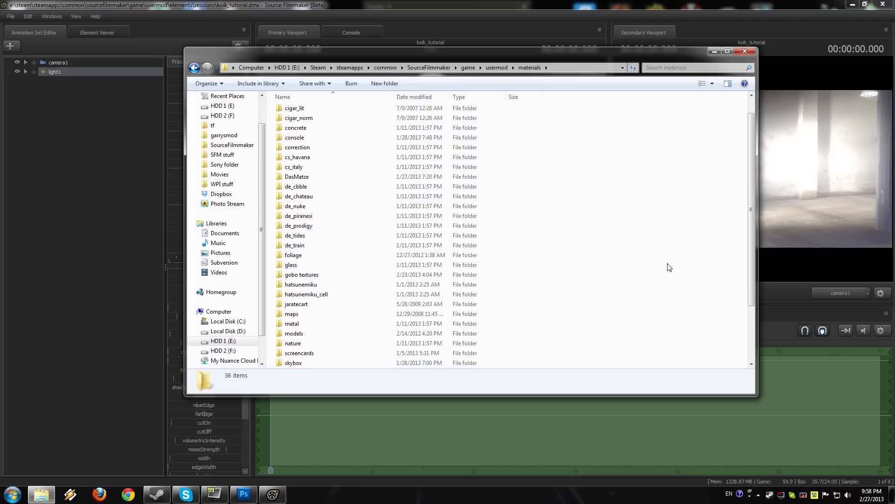
double_click(350, 276)
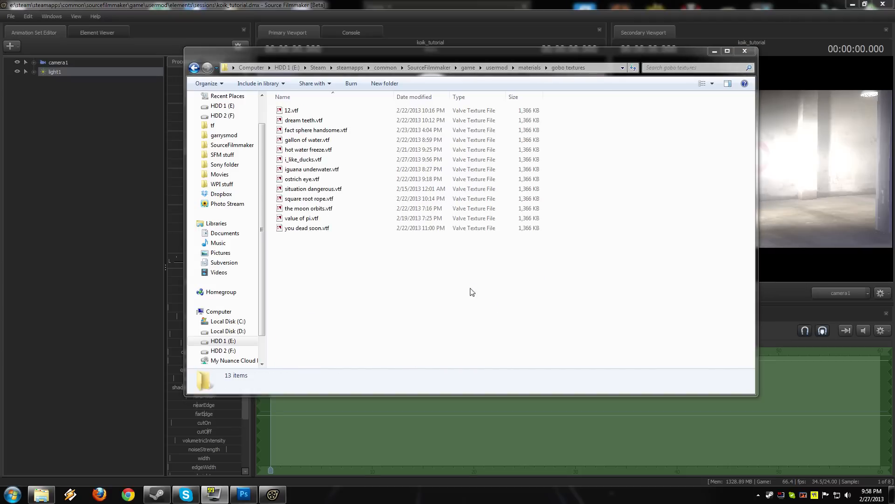
click(746, 52)
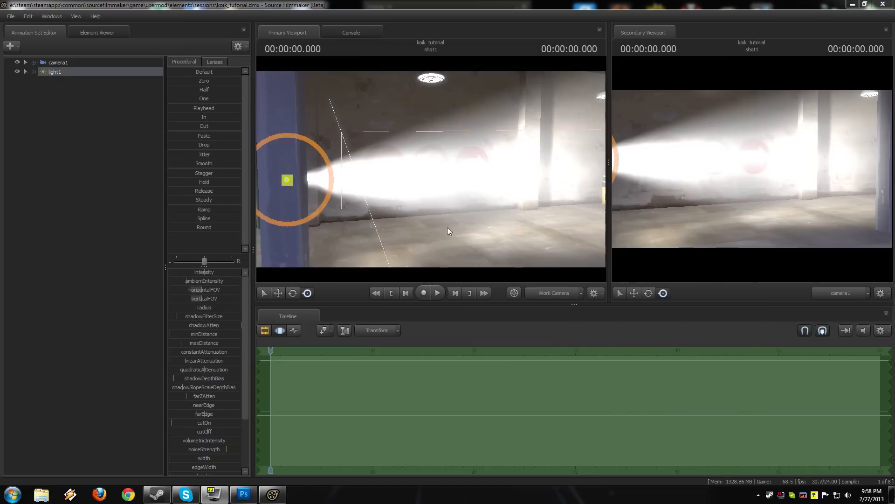
Step: In Source Filmmaker, rescan the usermod textures and set light1's gobo texture to gobo textures\i_like_ducks.vtf
click(508, 169)
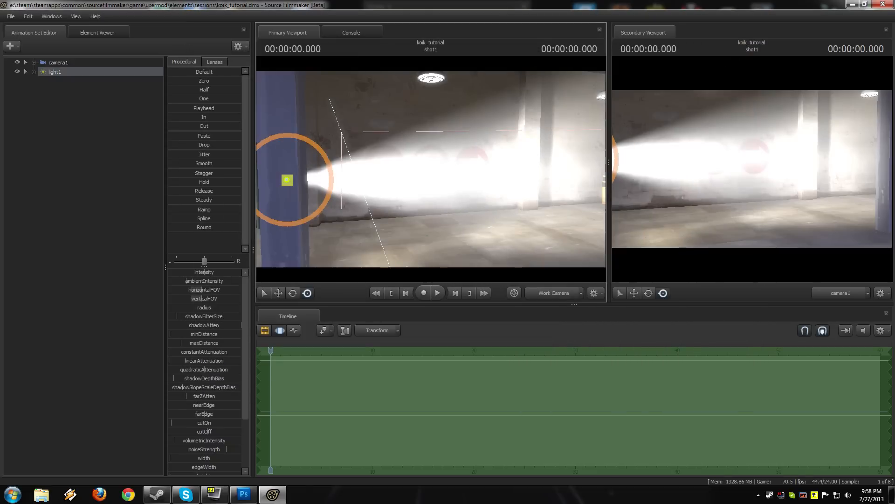
right_click(61, 73)
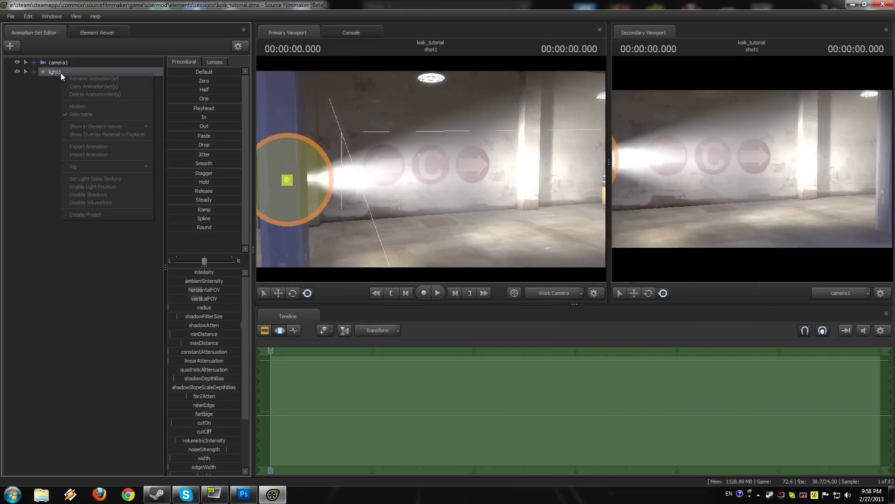
click(107, 180)
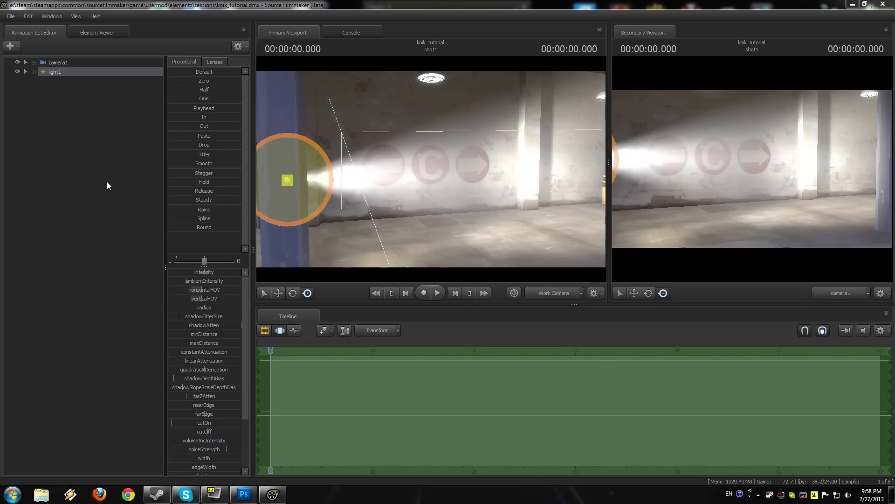
click(405, 72)
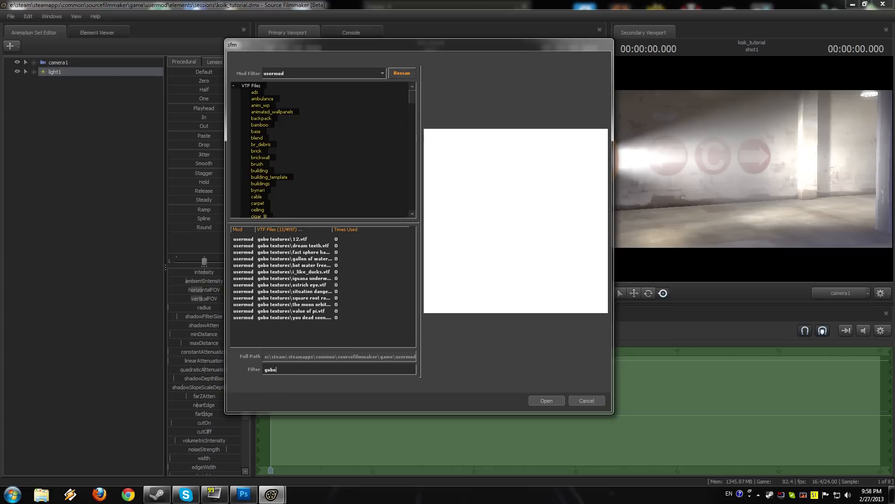
click(323, 272)
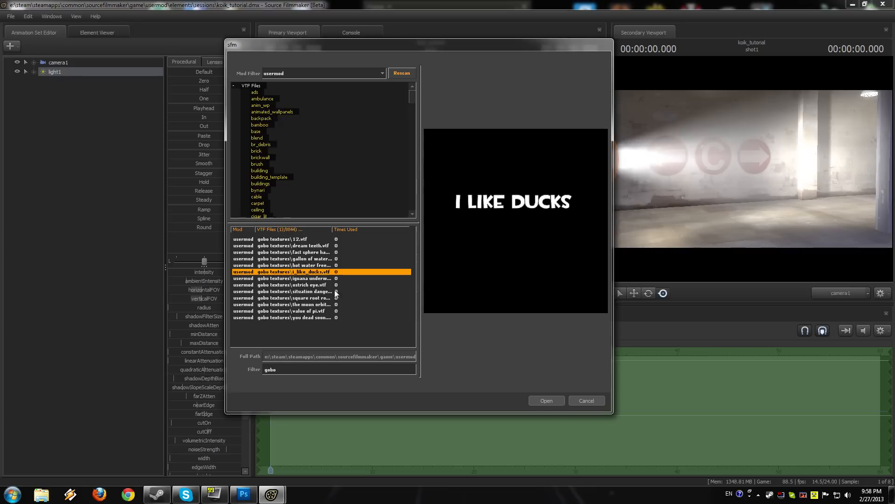
click(547, 400)
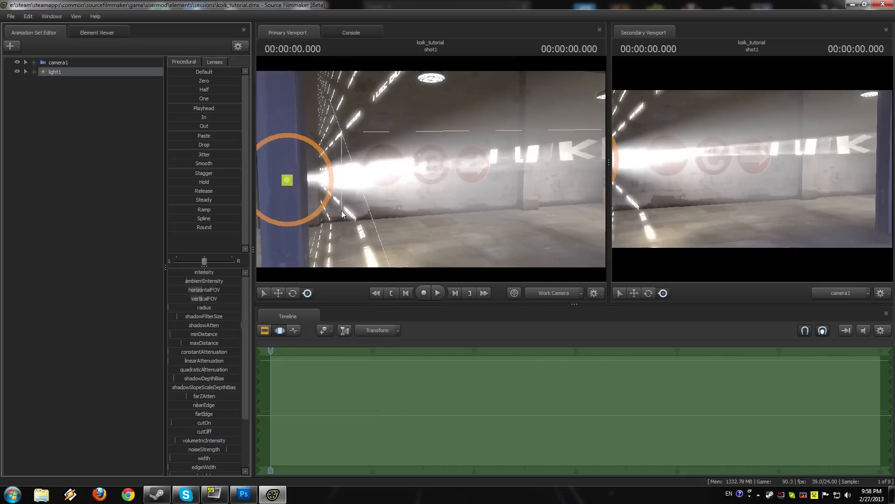
Step: Show light1 in the Element Viewer, enable its uberlight option, and return to the Animation Set Editor
drag(477, 211, 431, 172)
key(x)
key(z)
key(x)
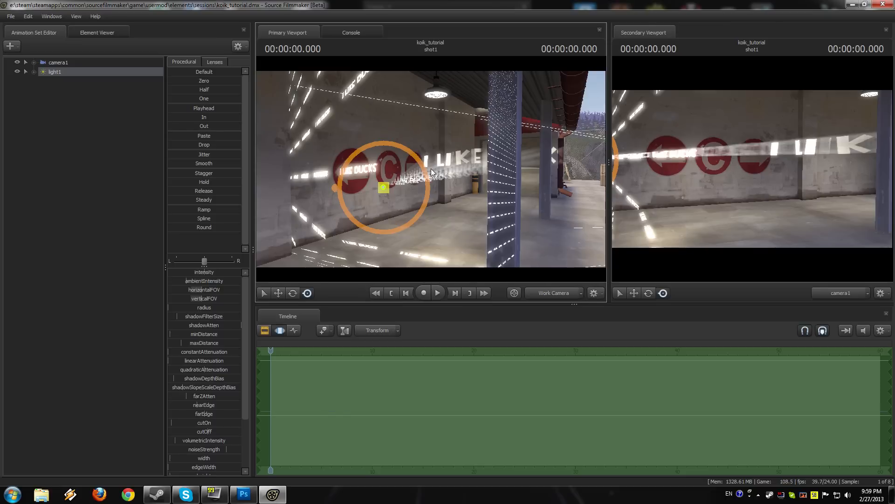
right_click(72, 69)
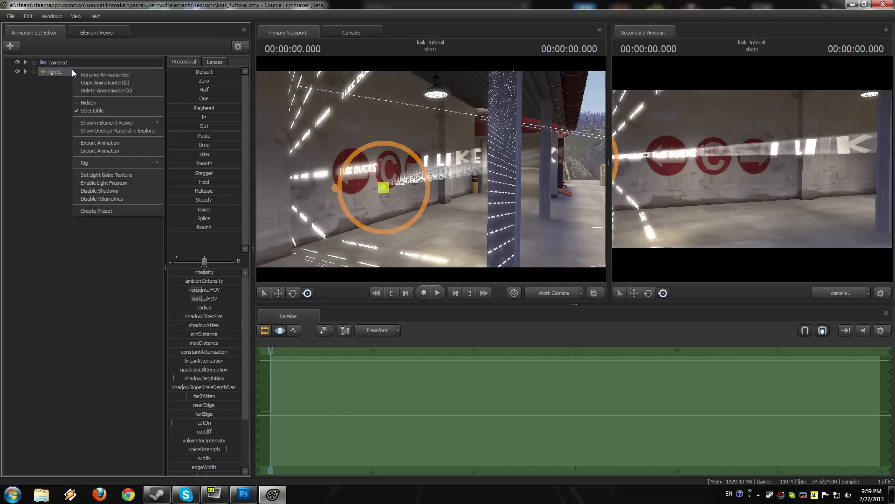
mouse_move(149, 122)
click(180, 132)
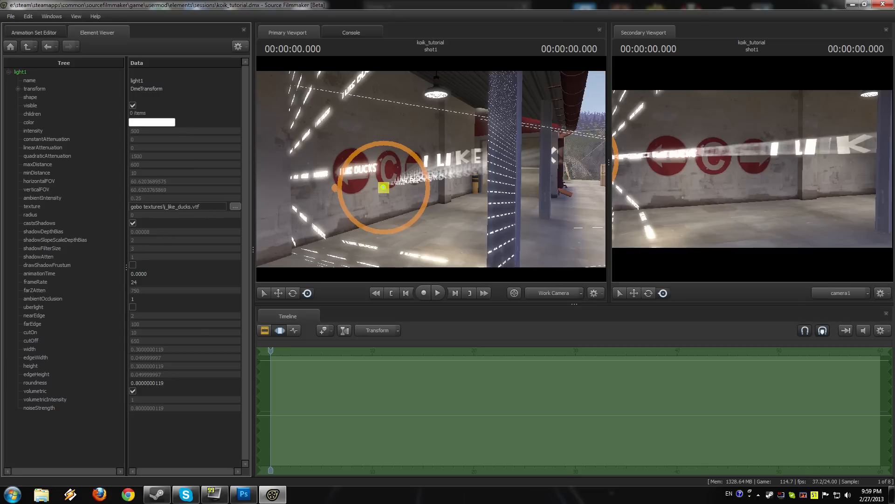
click(135, 307)
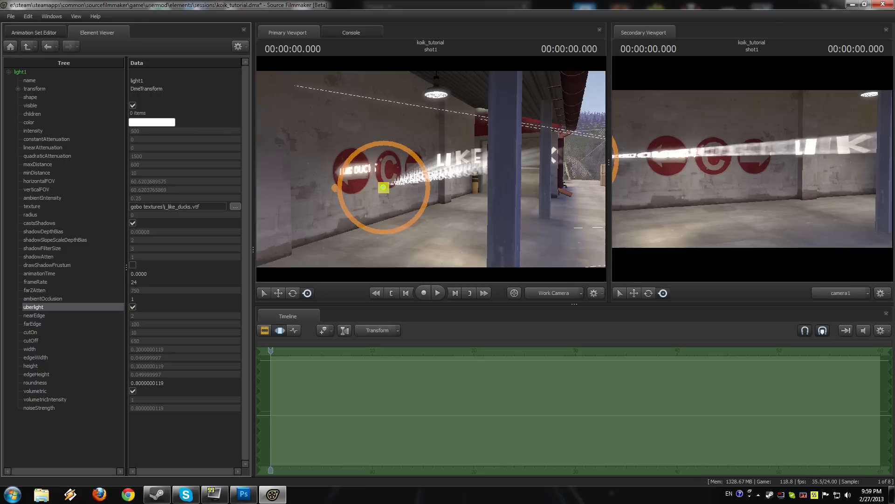
click(43, 35)
Step: Fly the work camera around light1's beam to examine the volumetric text projection in the garage
mouse_move(474, 213)
mouse_down()
mouse_move(532, 218)
mouse_move(454, 218)
mouse_move(496, 215)
mouse_move(489, 213)
mouse_up()
key(w)
key(a)
key(d)
key(d)
key(s)
key(w)
key(s)
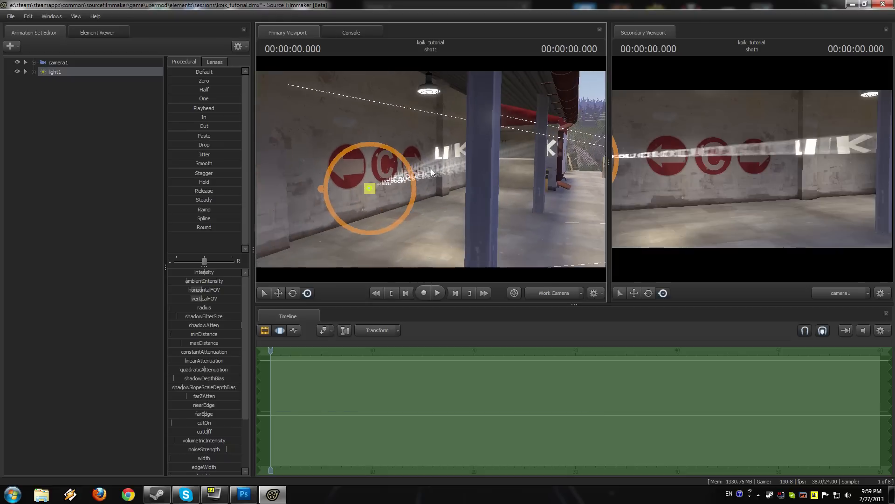
key(a)
drag(426, 244, 437, 244)
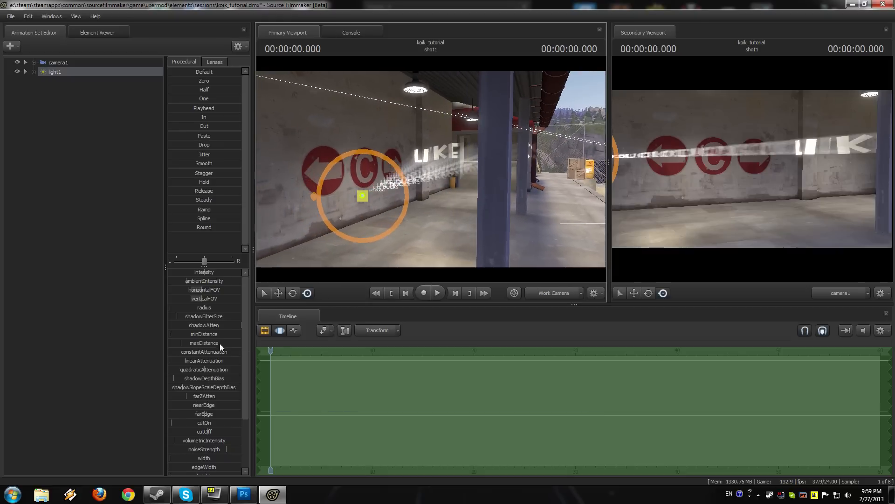
Step: Lower light1's maxDistance value to shorten the projected beam
drag(215, 343, 206, 343)
drag(386, 237, 431, 169)
key(w)
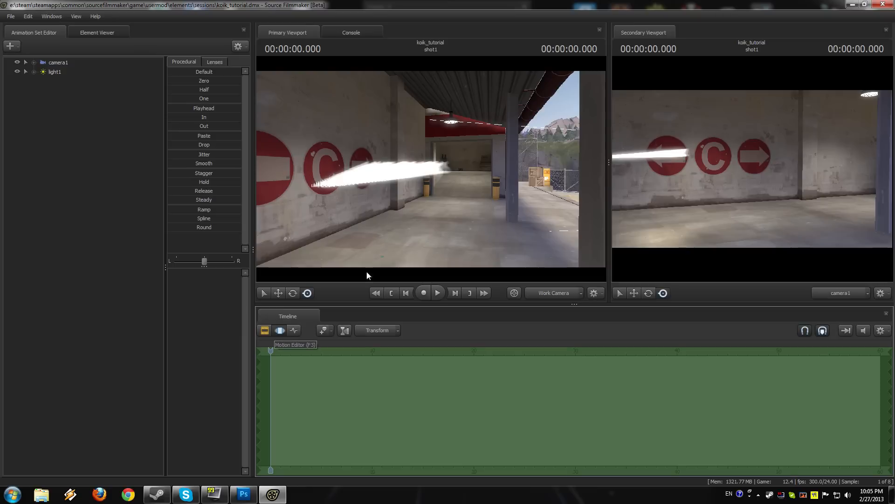
Step: Re-aim light1 along the garage through its own view, and set the primary viewport back to the Work Camera
drag(435, 175, 326, 174)
click(55, 72)
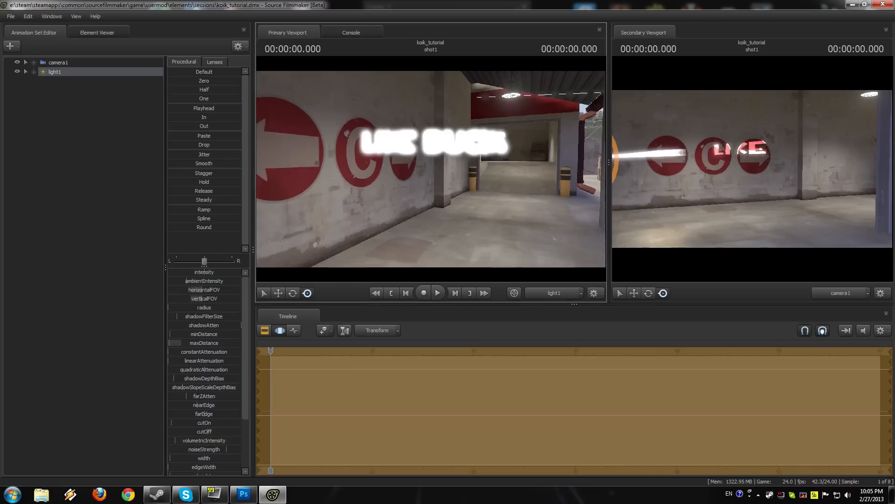
drag(431, 168, 458, 156)
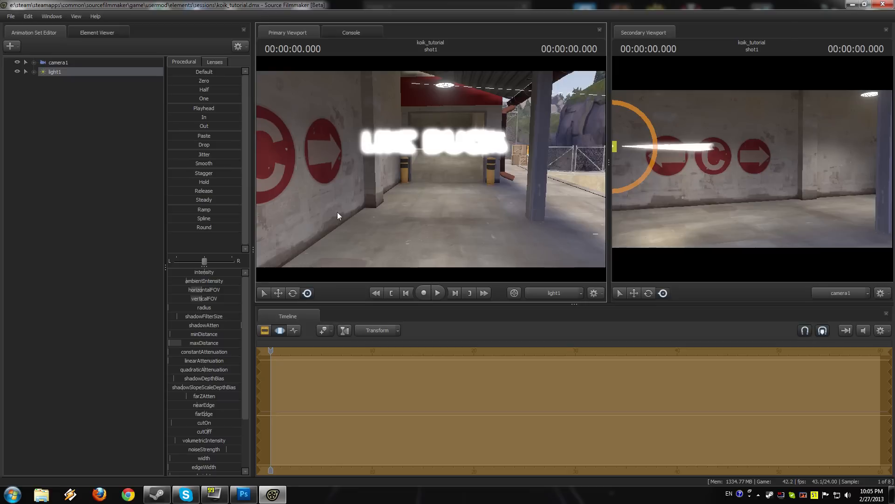
click(535, 289)
drag(521, 254, 420, 250)
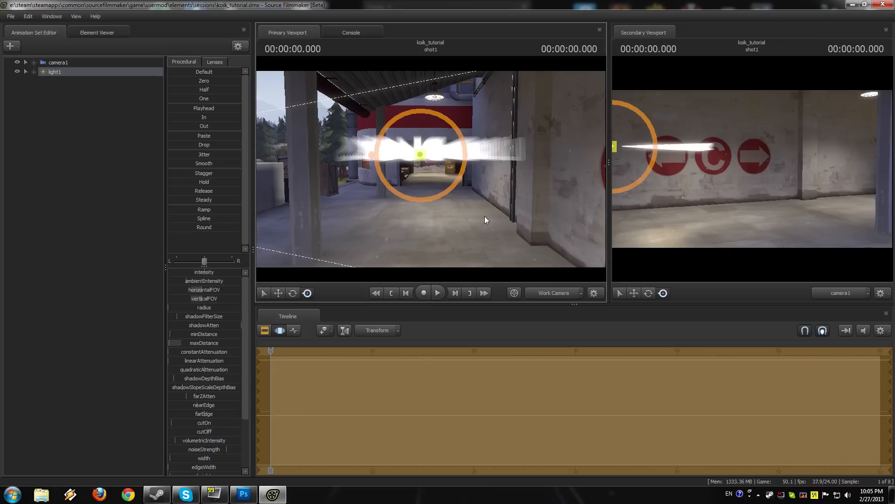
Step: Switch to the I LIKE DUCKS image in Photoshop, leave the text unedited, and choose the Move tool
click(251, 498)
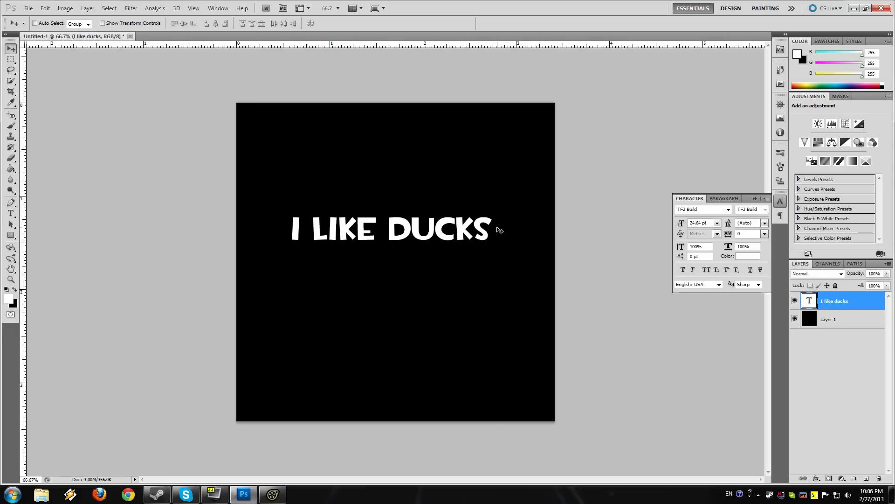
key(t)
click(490, 226)
key(ctrl+a)
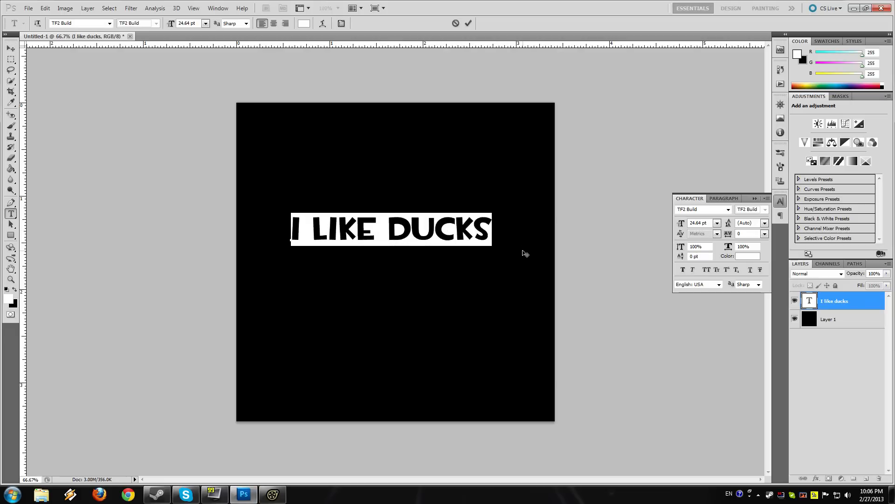
click(489, 229)
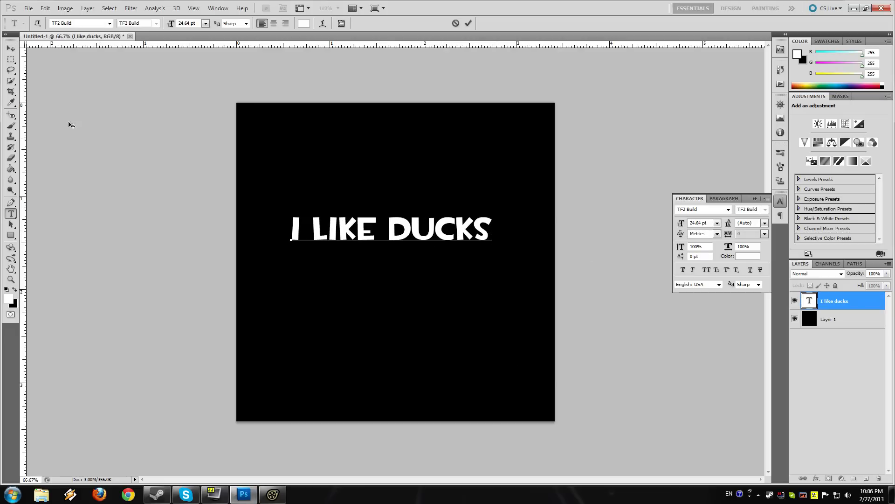
click(9, 48)
Step: Try flipping the I LIKE DUCKS canvas vertically and undo the flip
click(66, 9)
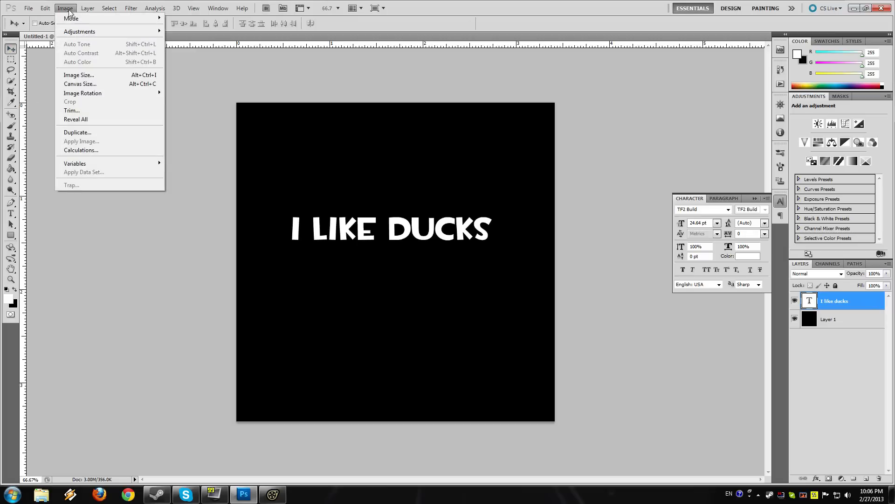
mouse_move(92, 95)
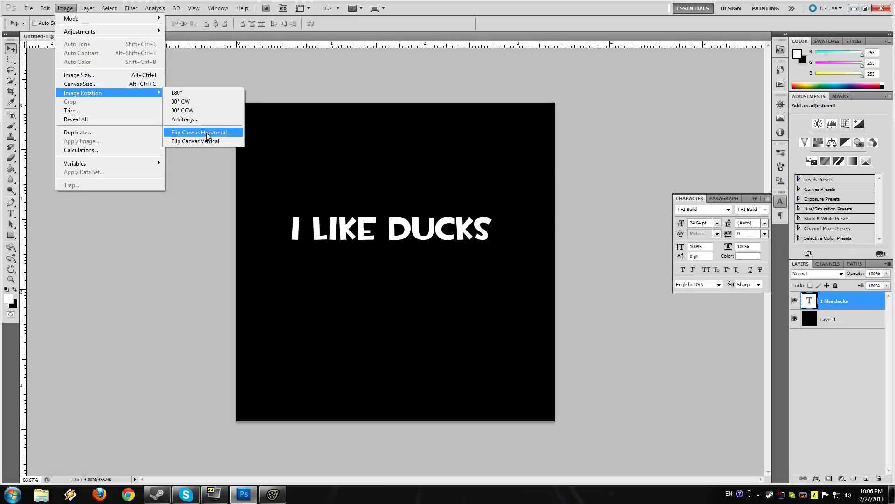
click(191, 141)
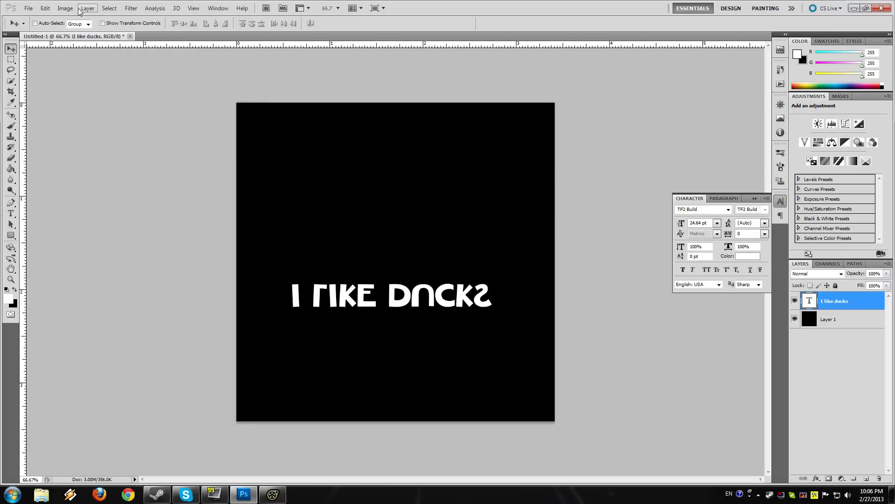
key(ctrl+z)
Step: Flip the I LIKE DUCKS canvas horizontally so the text is mirrored
click(65, 9)
mouse_move(140, 93)
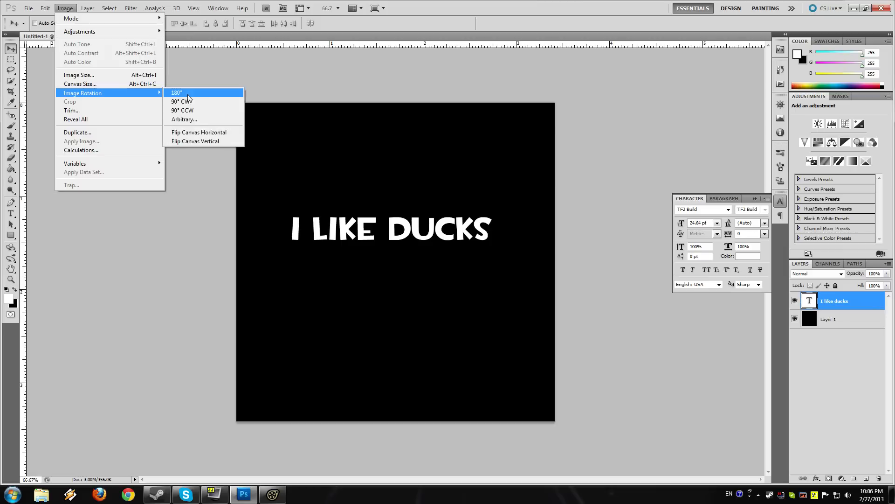
click(211, 133)
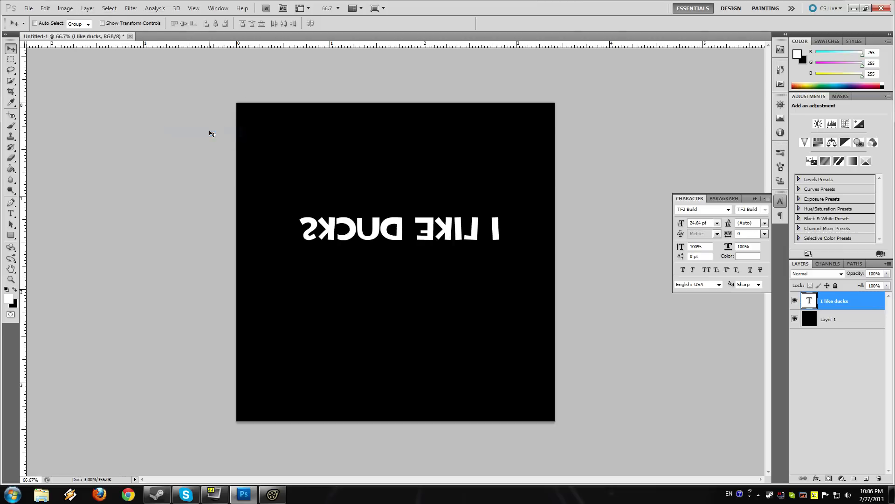
Step: Save the mirrored image as a Targa file over i_like_ducks.tga in custom materials-textures-skins, accepting the Targa options
click(28, 8)
click(74, 151)
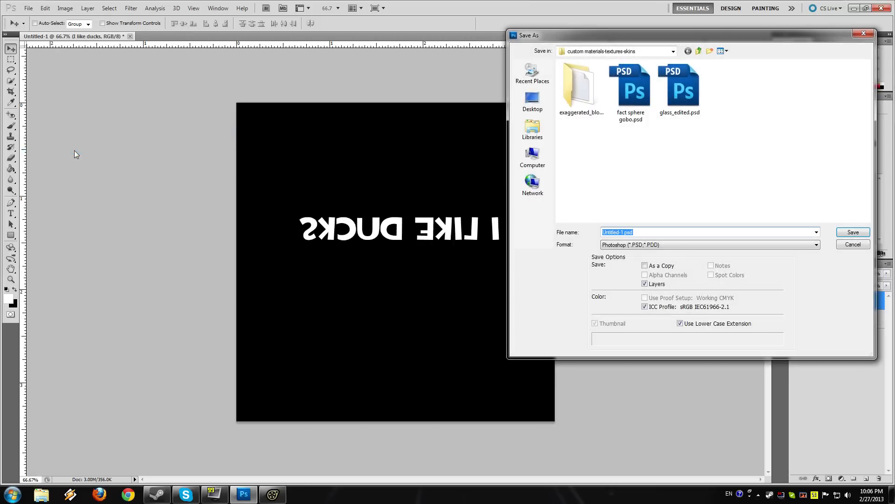
click(676, 244)
click(622, 368)
click(627, 245)
click(623, 362)
click(630, 166)
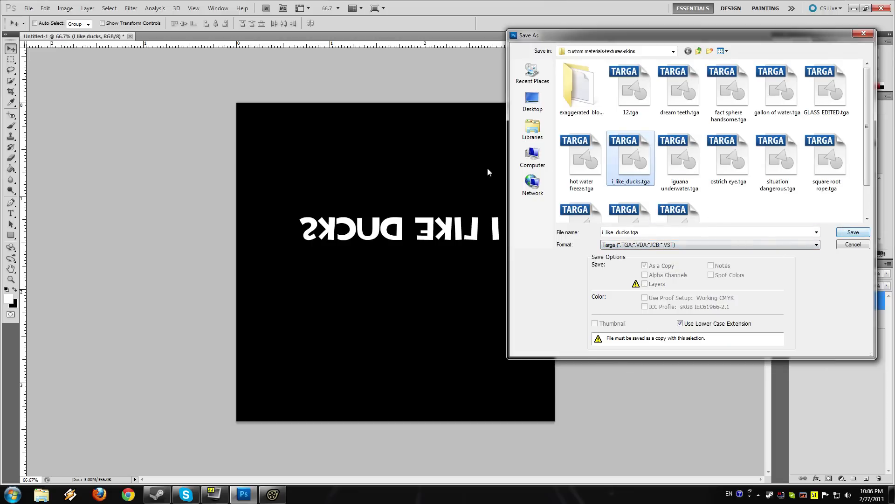
click(849, 233)
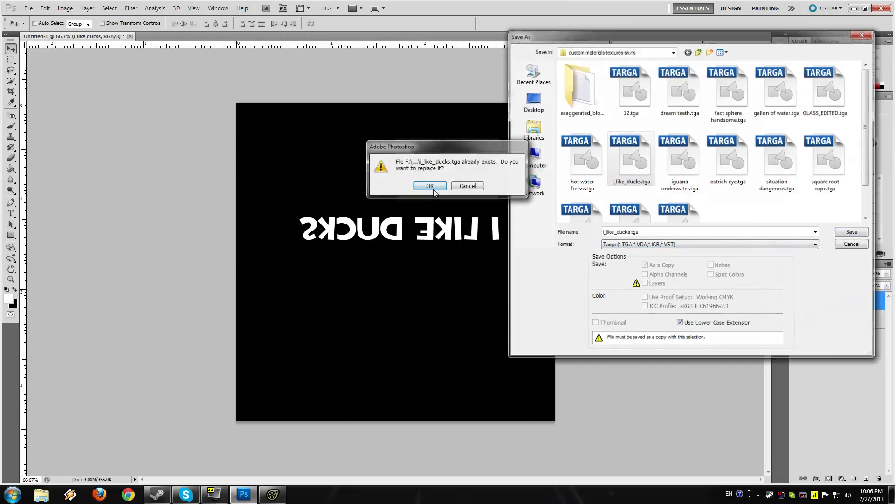
click(428, 193)
click(471, 163)
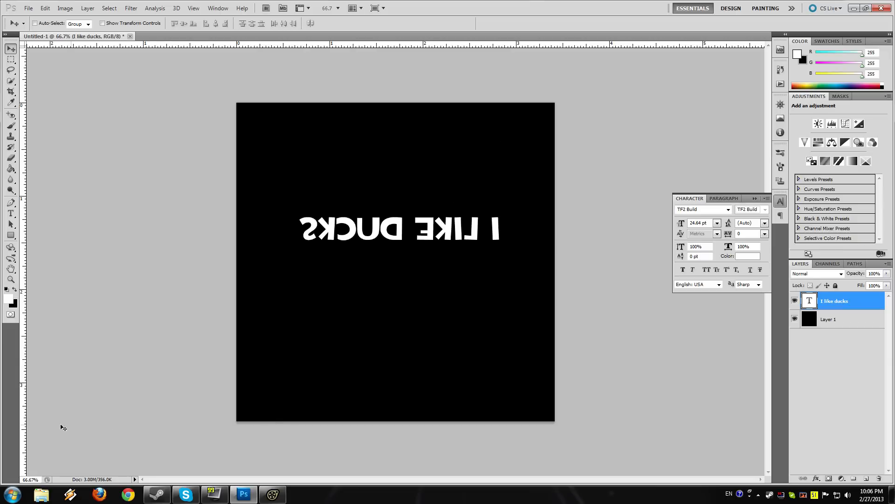
Step: Launch VTFEdit and import i_like_ducks.tga with the existing VTF options
key(super)
text(vtf)
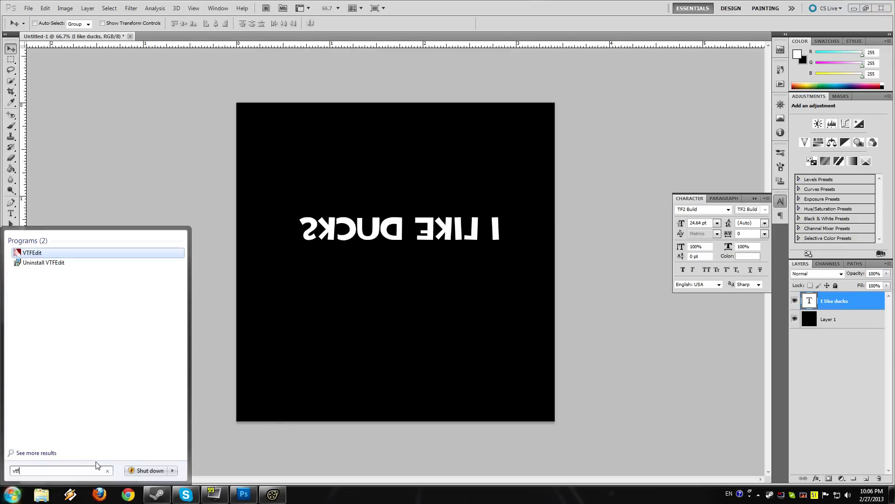
key(Return)
click(126, 85)
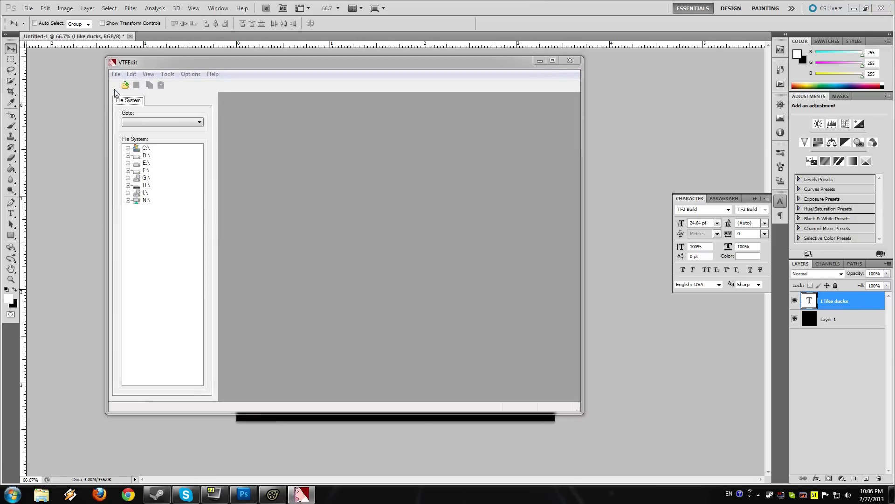
click(220, 214)
click(484, 316)
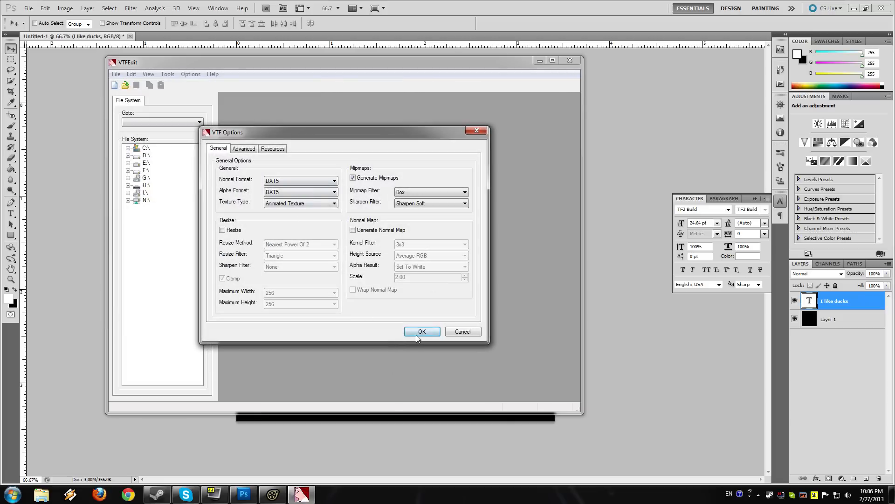
click(418, 332)
Step: Save the imported texture over i_like_ducks.vtf in custom materials-textures-skins and close VTFEdit
click(136, 84)
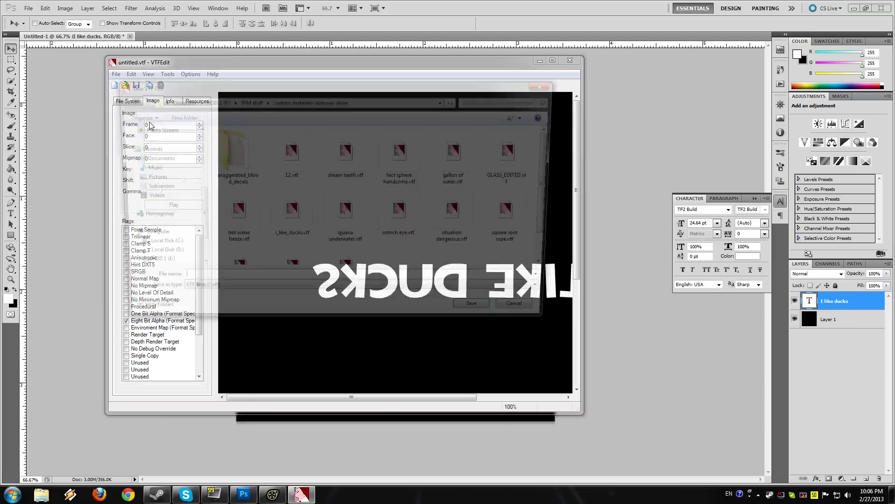
click(292, 214)
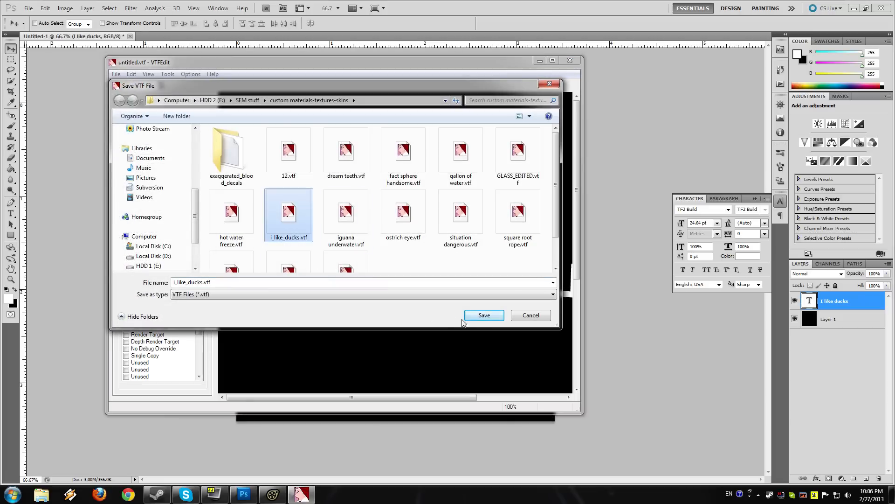
click(484, 315)
click(471, 251)
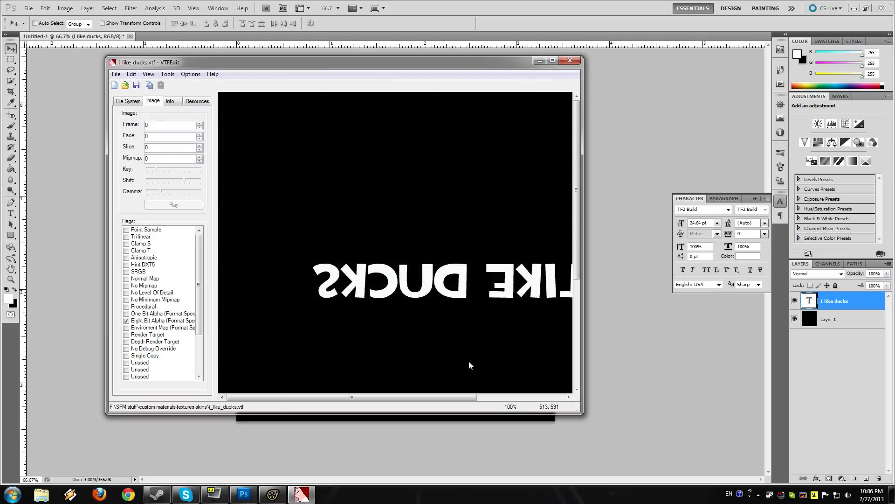
click(570, 60)
Step: Browse to the custom materials-textures-skins folder in Windows Explorer and copy the updated i_like_ducks.vtf
key(super)
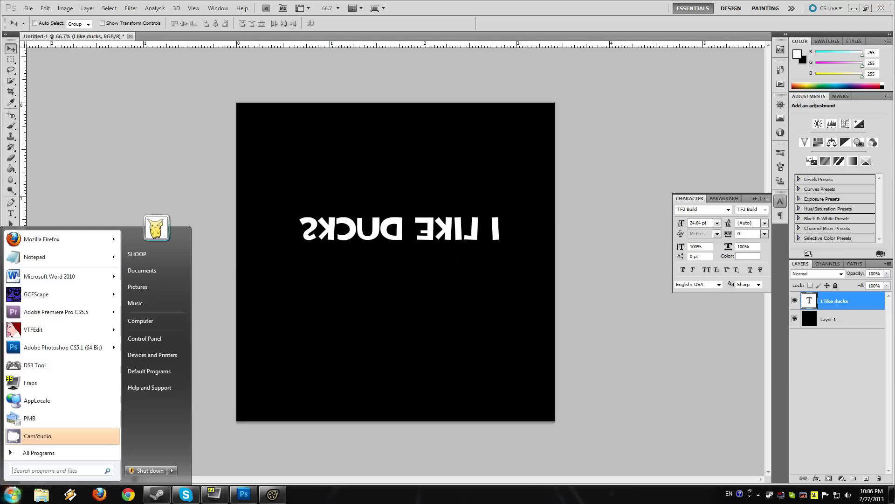
click(177, 321)
click(223, 188)
double_click(509, 123)
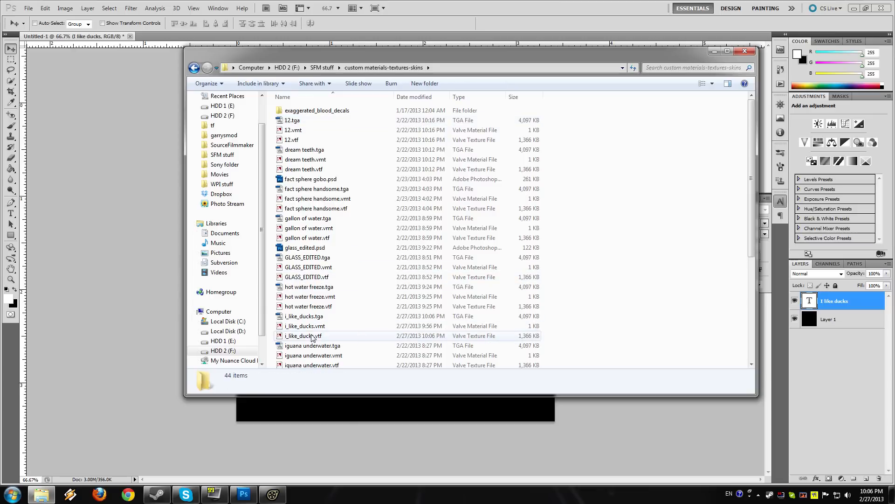
click(312, 336)
Step: Paste i_like_ducks.vtf into SourceFilmmaker\game\usermod\materials\gobo textures, replacing the existing file, and switch back to Source Filmmaker
click(232, 145)
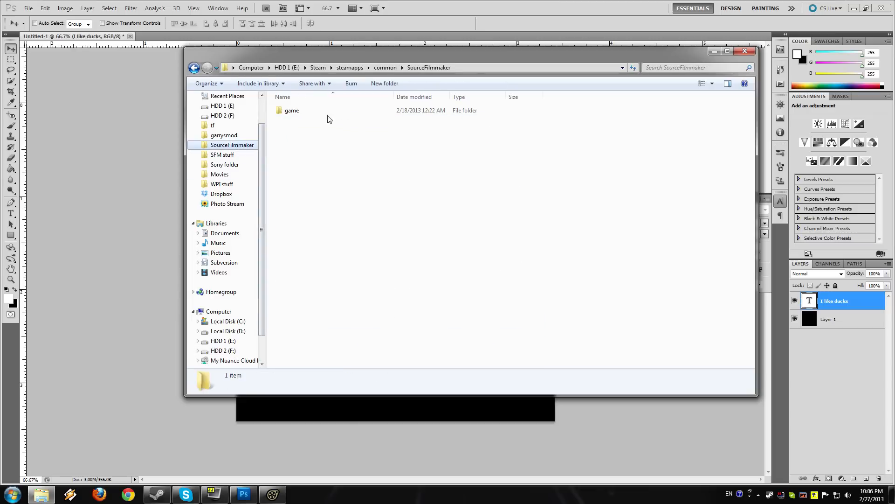
double_click(292, 110)
double_click(298, 266)
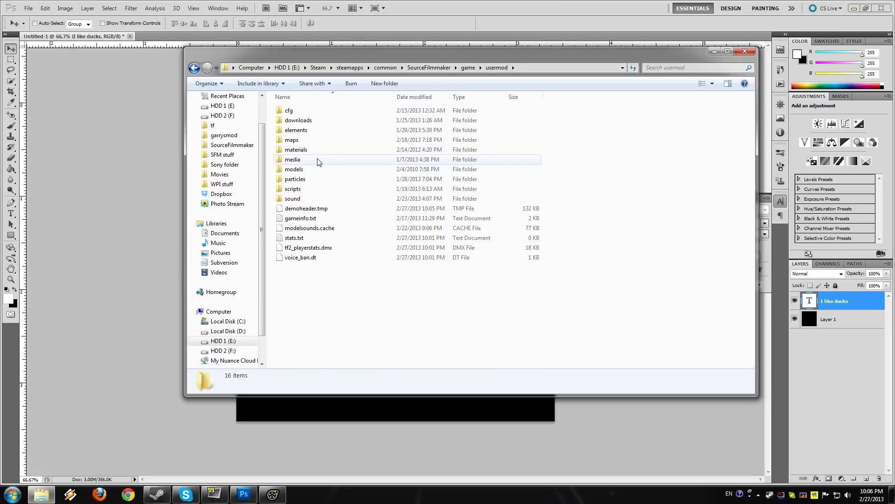
double_click(320, 149)
double_click(336, 296)
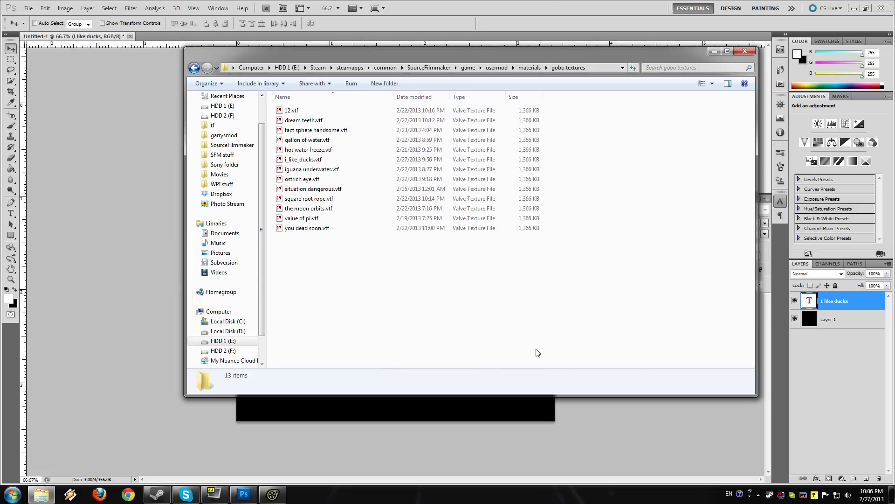
key(ctrl+v)
click(491, 227)
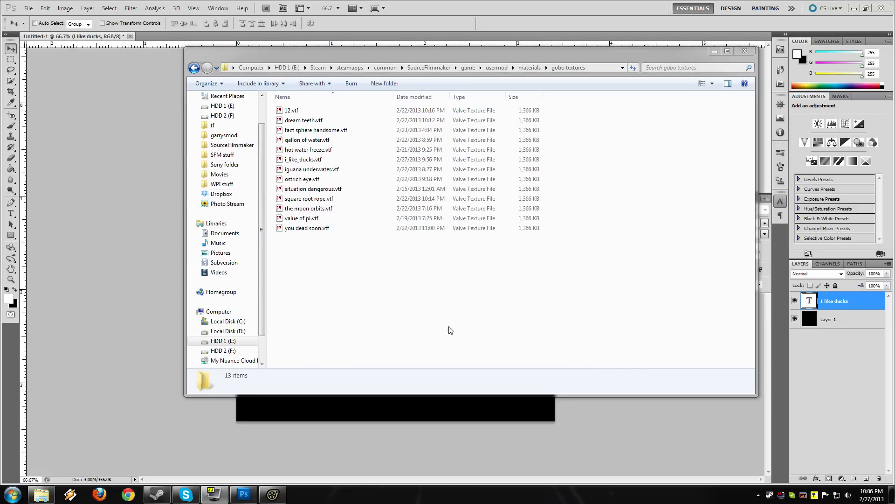
click(273, 494)
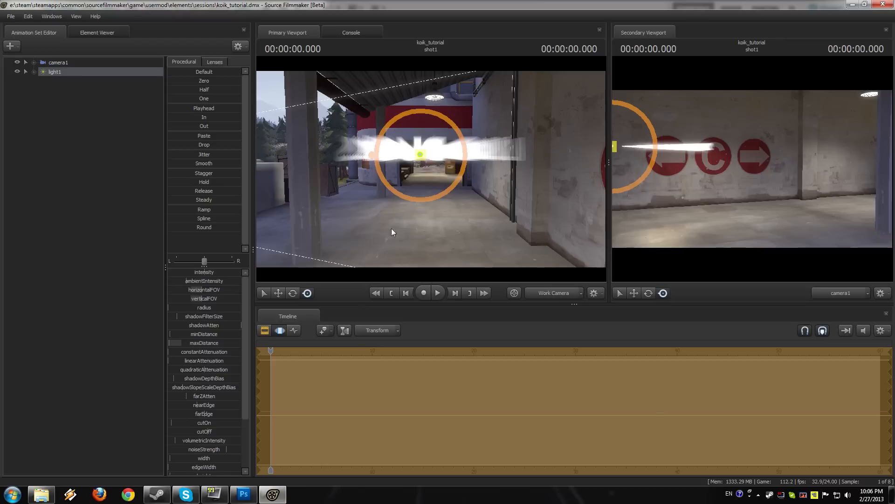
Step: Reload all game materials with the mat_reloadallmaterials console command and return to the primary viewport
mouse_move(431, 169)
mouse_down()
mouse_move(467, 169)
mouse_move(468, 161)
mouse_move(460, 189)
mouse_move(482, 192)
mouse_move(471, 169)
mouse_move(509, 152)
mouse_move(436, 157)
mouse_move(444, 165)
mouse_move(423, 172)
mouse_move(281, 169)
mouse_move(431, 169)
mouse_up()
key(s)
key(w)
key(s)
key(w)
key(grave)
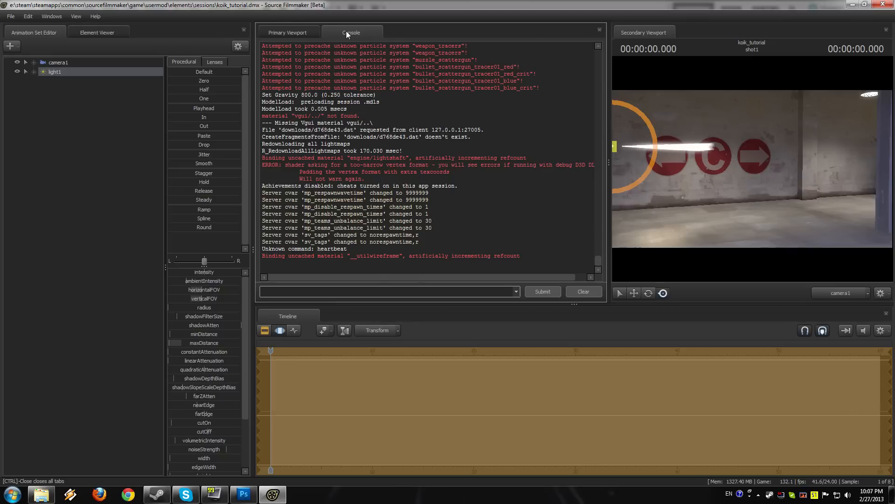
text(mat_rel)
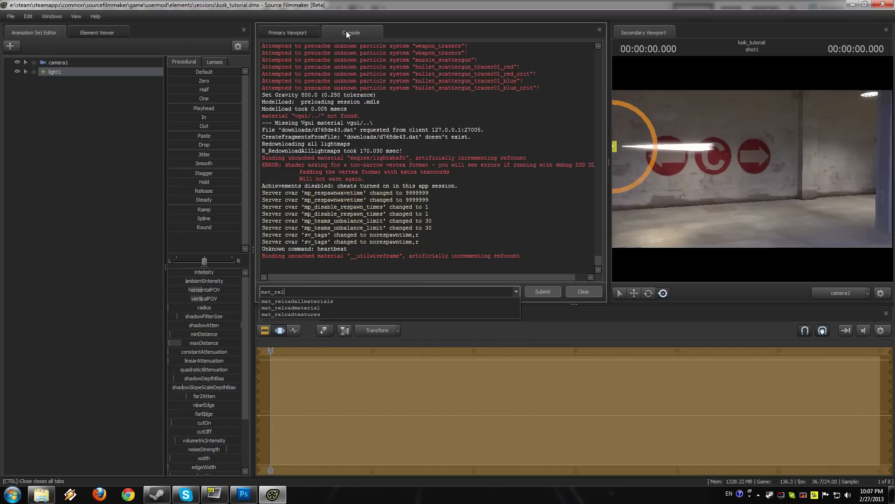
text(oad)
key(Down)
key(Return)
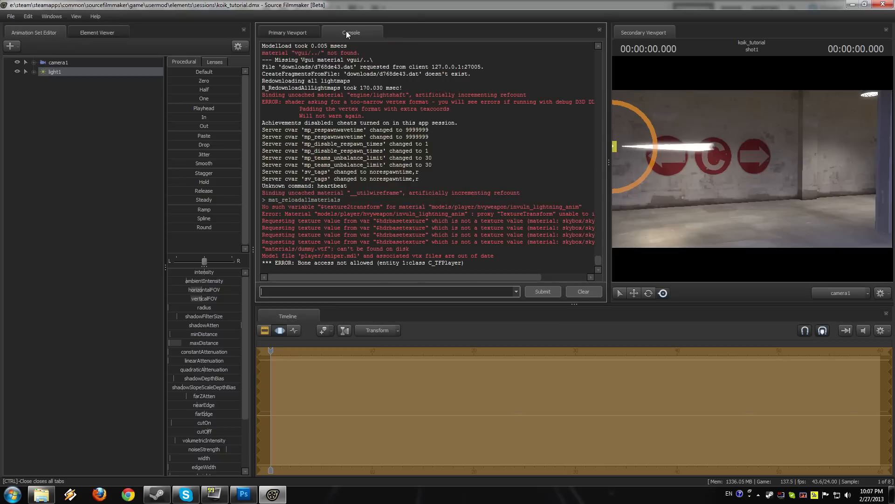
click(294, 32)
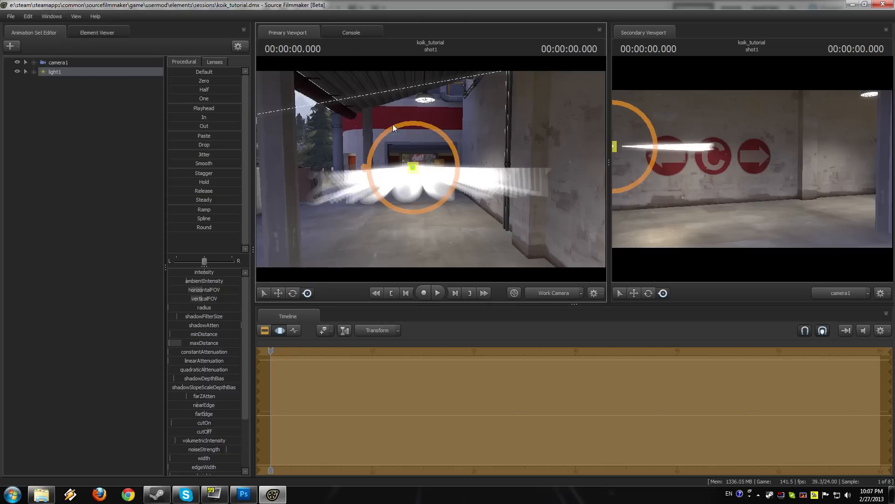
Step: Reapply the custom gobo texture from the usermod texture list to light1
key(w)
drag(431, 168, 450, 182)
key(d)
key(z)
key(x)
key(w)
right_click(62, 75)
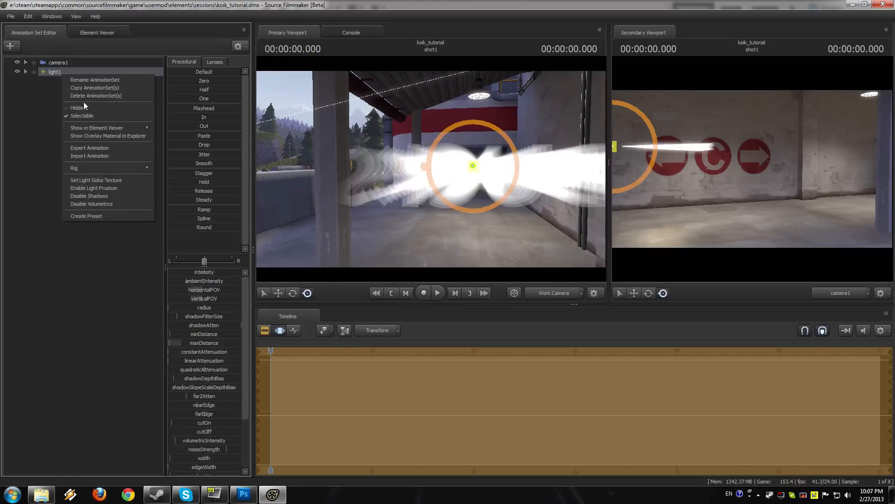
click(96, 181)
click(328, 278)
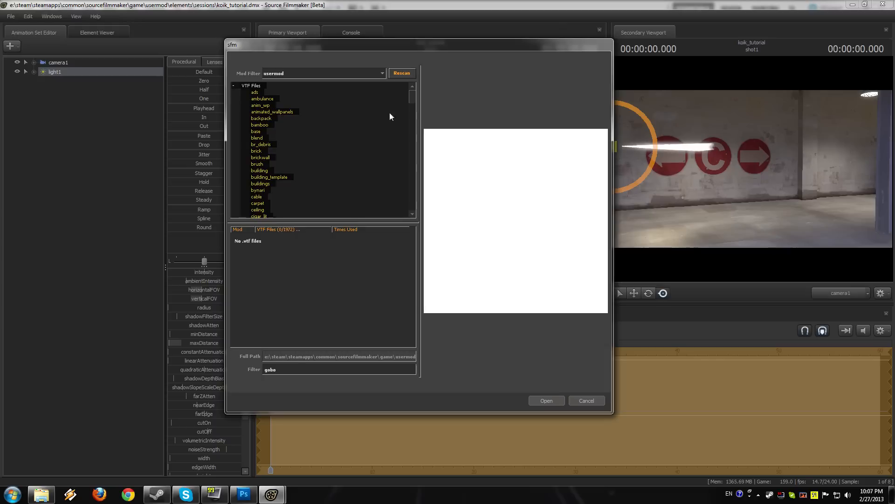
double_click(329, 278)
Step: Reopen the recent session koik_tutorial.dmx
click(10, 16)
mouse_move(28, 78)
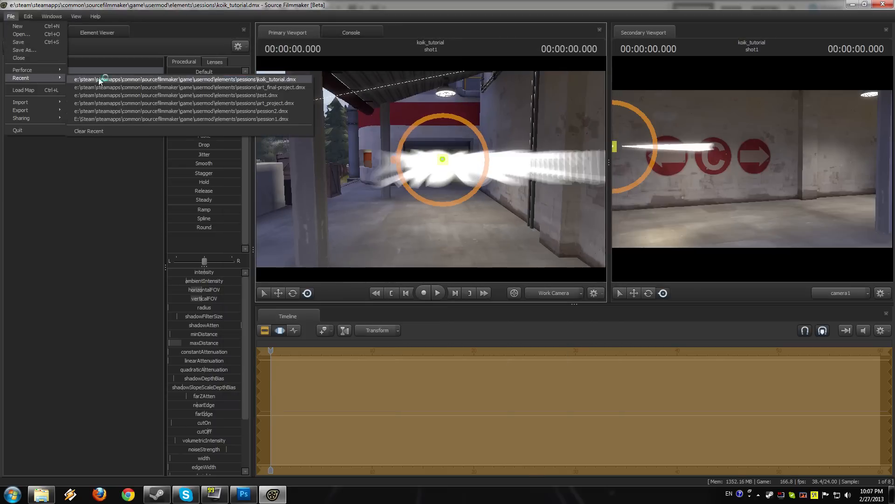
click(98, 78)
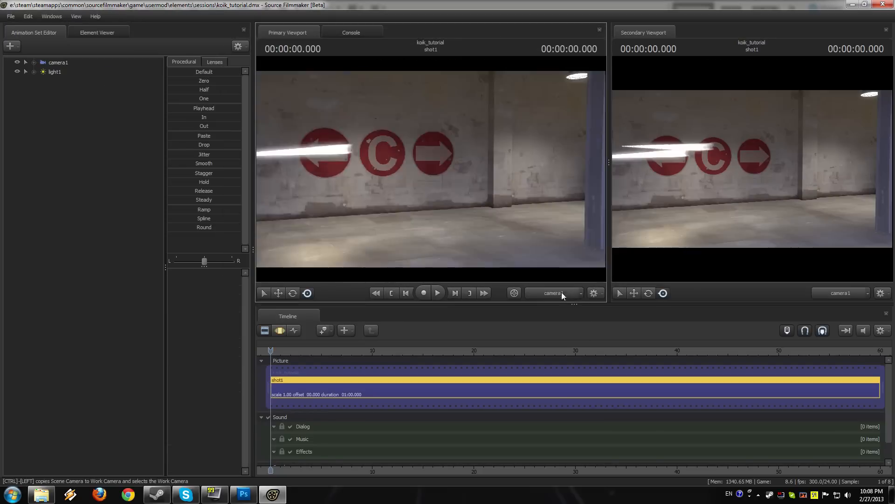
Step: Rescan the gobo textures for light1 and apply the custom gobo to the light again
click(280, 330)
click(55, 72)
right_click(55, 72)
click(85, 179)
click(324, 266)
click(322, 246)
click(401, 74)
click(308, 272)
click(547, 400)
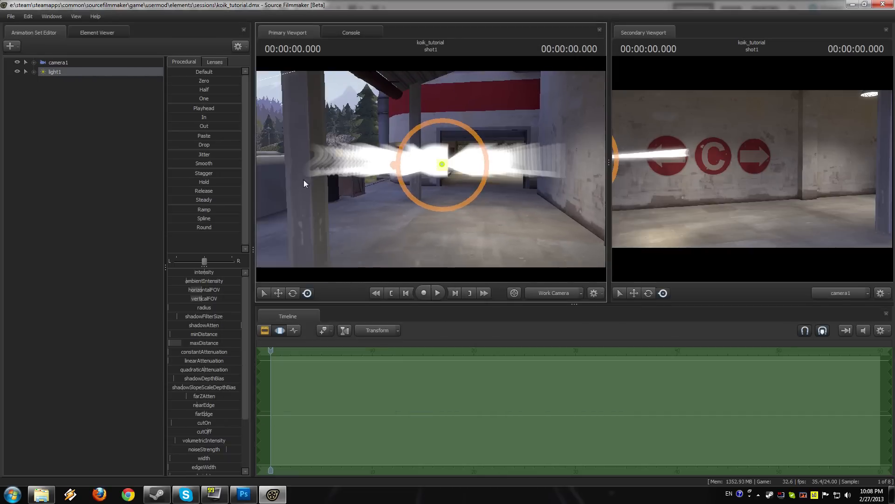
Step: Quit Source Filmmaker and relaunch it through Steam
click(10, 16)
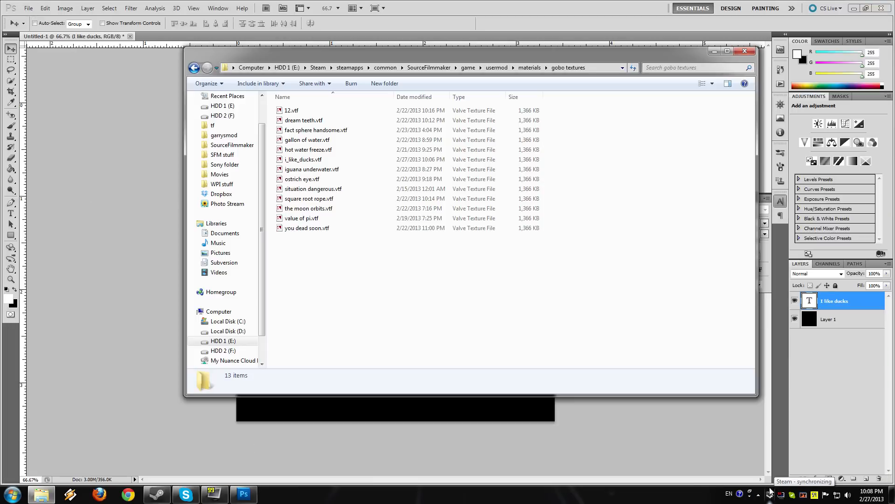
right_click(772, 498)
click(796, 313)
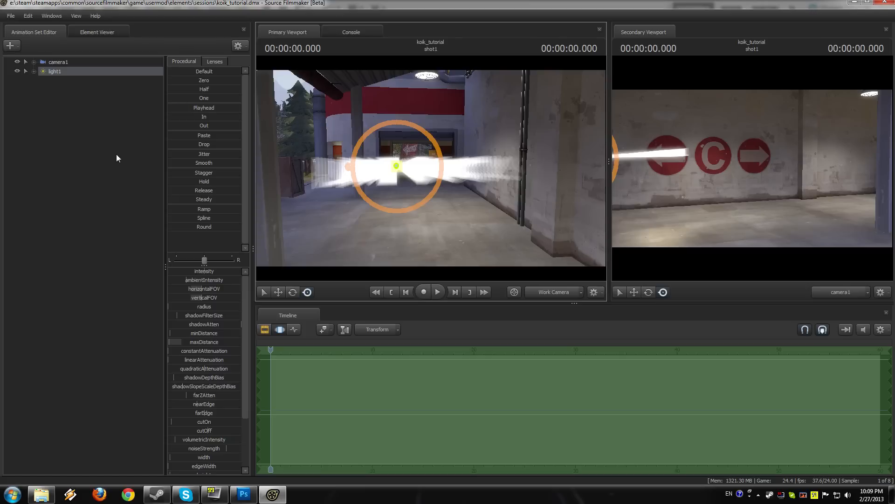
Step: Examine the volumetric gobo projection of light1 from several sides and distances in the primary viewport
click(11, 16)
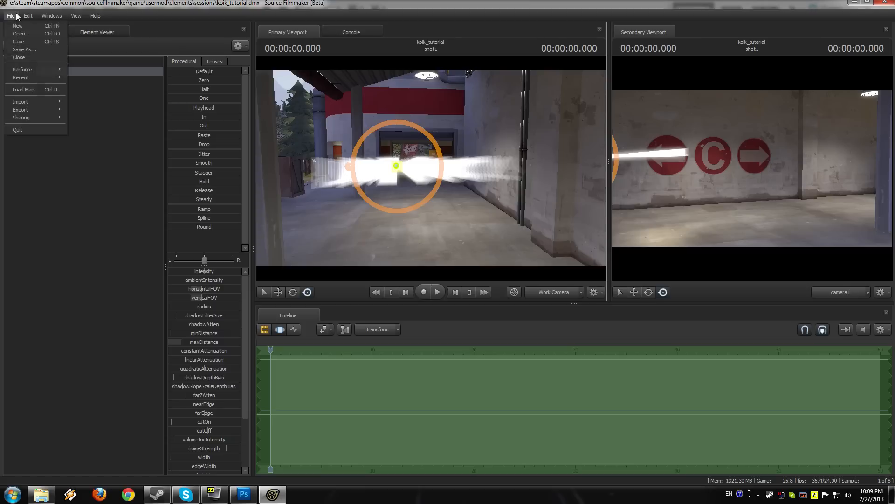
click(92, 234)
drag(431, 168, 404, 177)
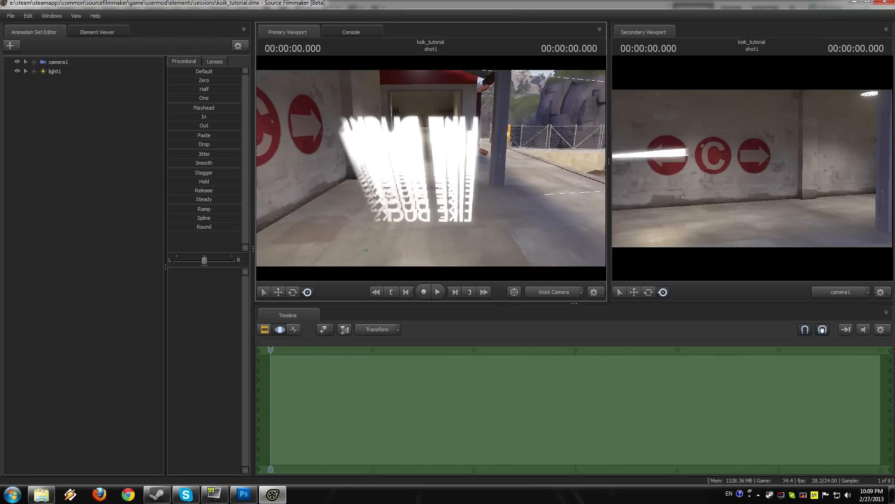
mouse_move(431, 168)
mouse_down()
mouse_move(430, 159)
mouse_move(392, 159)
mouse_move(354, 173)
mouse_move(431, 168)
mouse_up()
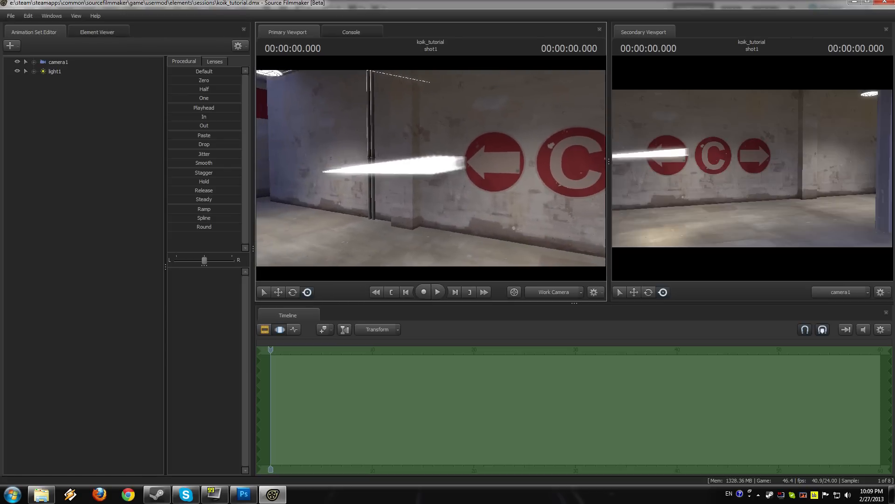
mouse_move(431, 167)
mouse_down()
mouse_move(418, 159)
mouse_move(425, 172)
mouse_move(453, 174)
mouse_move(408, 172)
mouse_move(439, 174)
mouse_up()
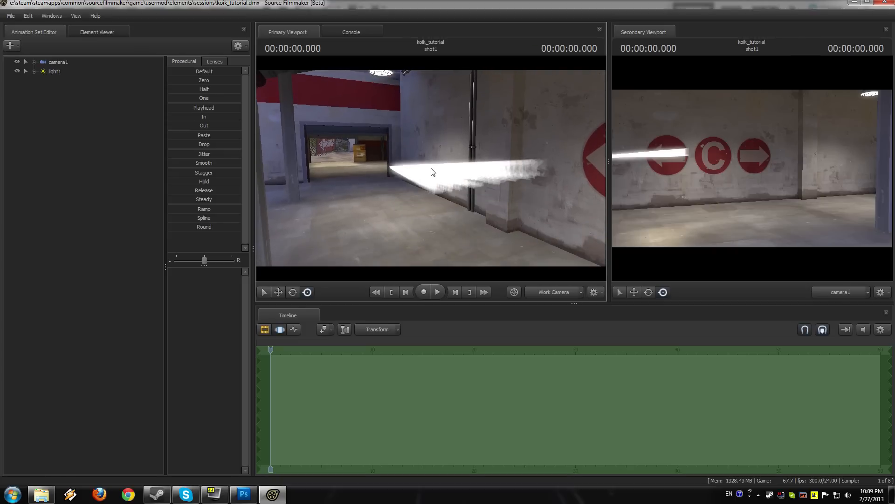
mouse_move(433, 172)
mouse_down()
mouse_move(417, 171)
mouse_move(431, 168)
mouse_up()
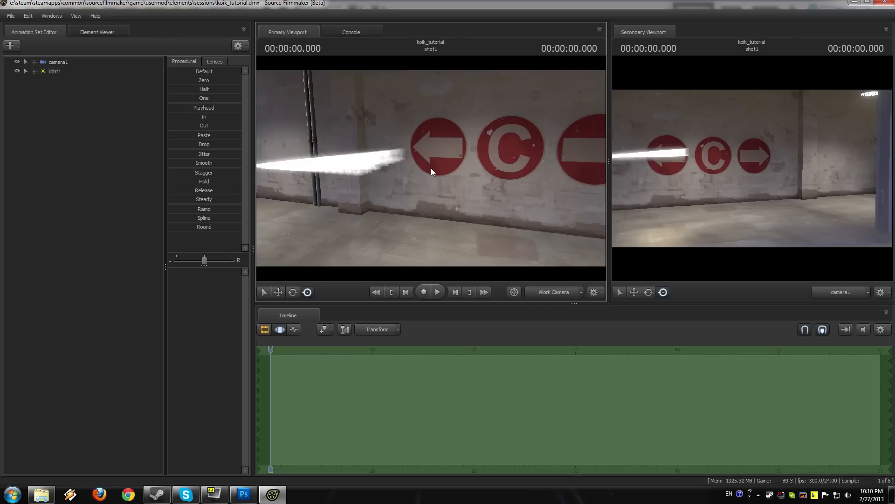
drag(431, 168, 411, 168)
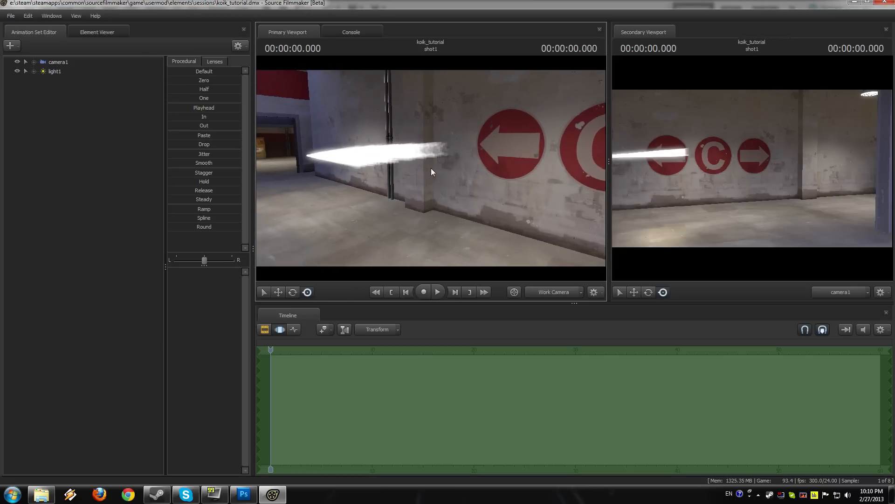
Step: Start an animation set for a new model and filter the portal2 models by "glass"
right_click(114, 123)
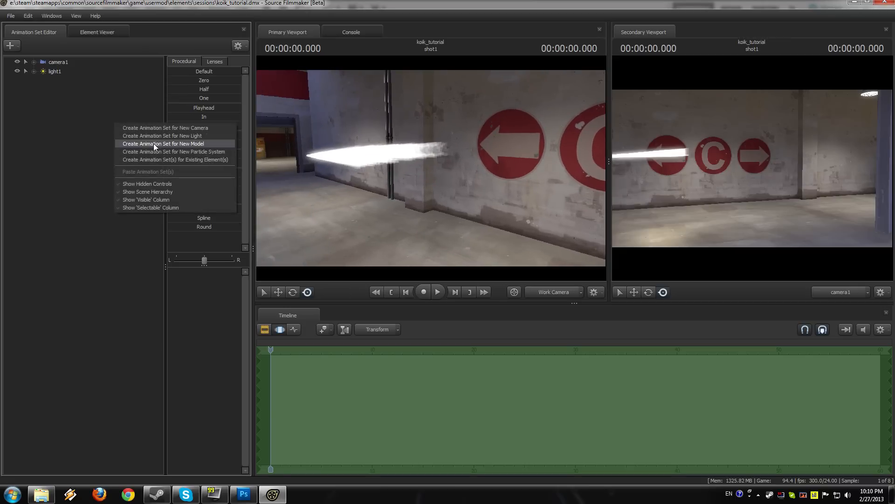
click(153, 144)
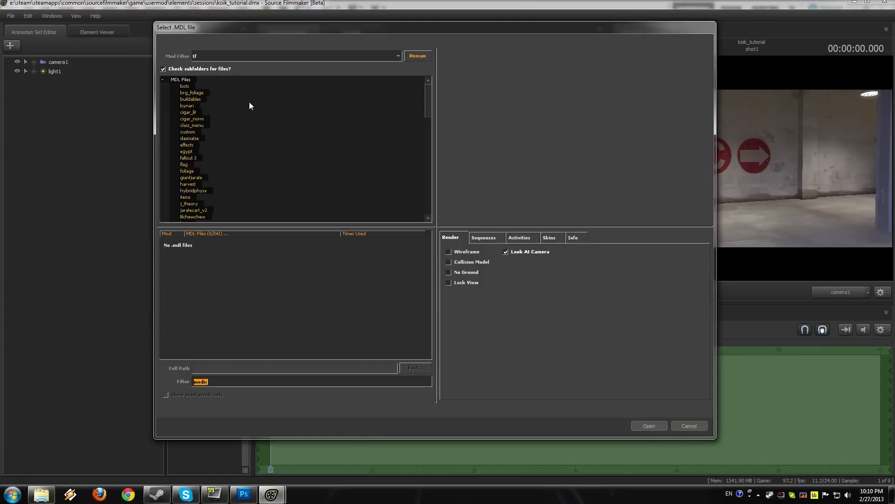
click(252, 57)
scroll(262, 79, up, 2)
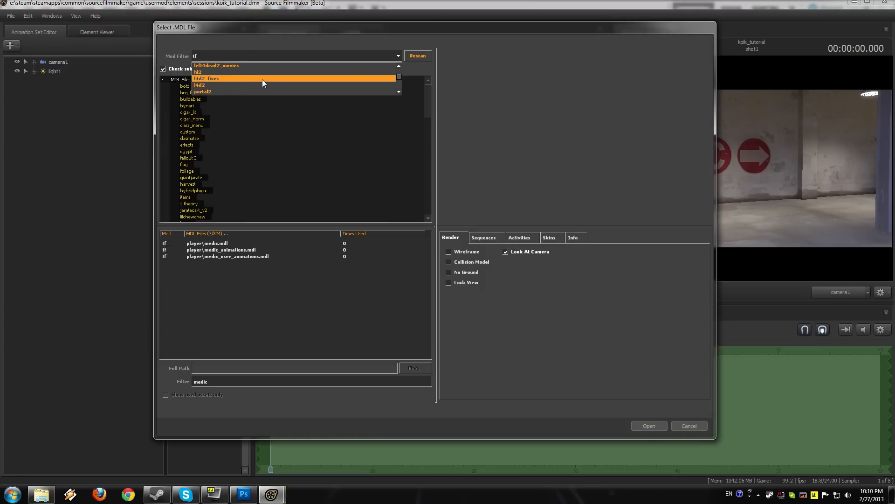
scroll(262, 80, down, 1)
click(262, 84)
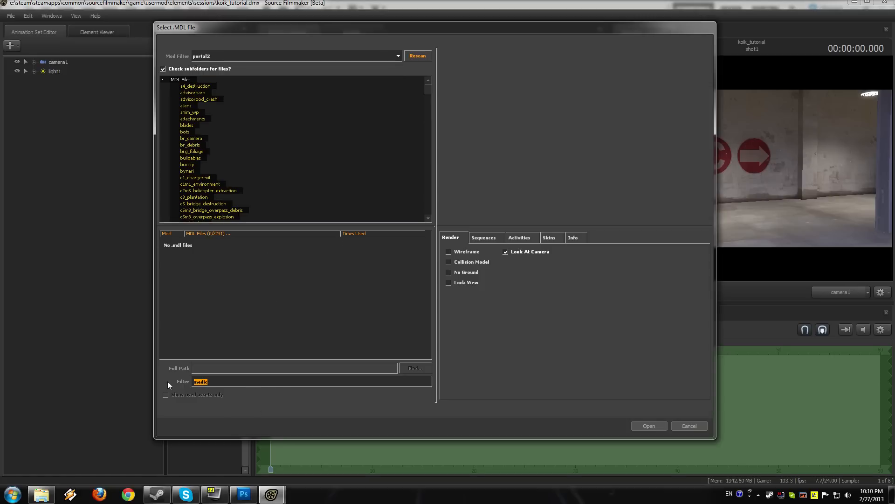
text(glass)
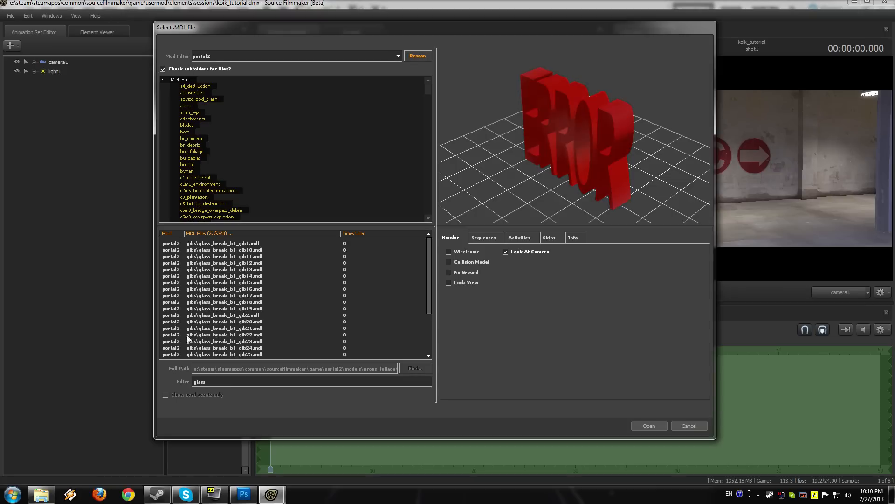
Step: Browse the glass results to the props_destruction panes and preview them in wireframe
scroll(278, 335, down, 3)
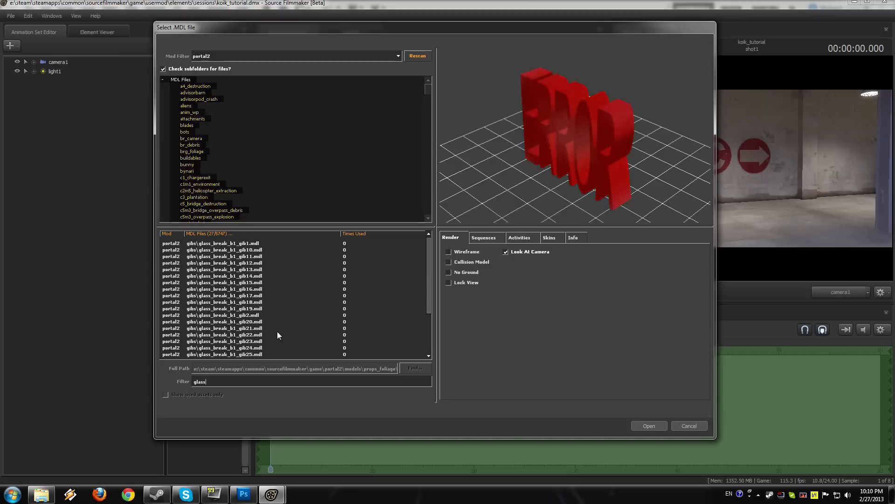
scroll(278, 332, down, 3)
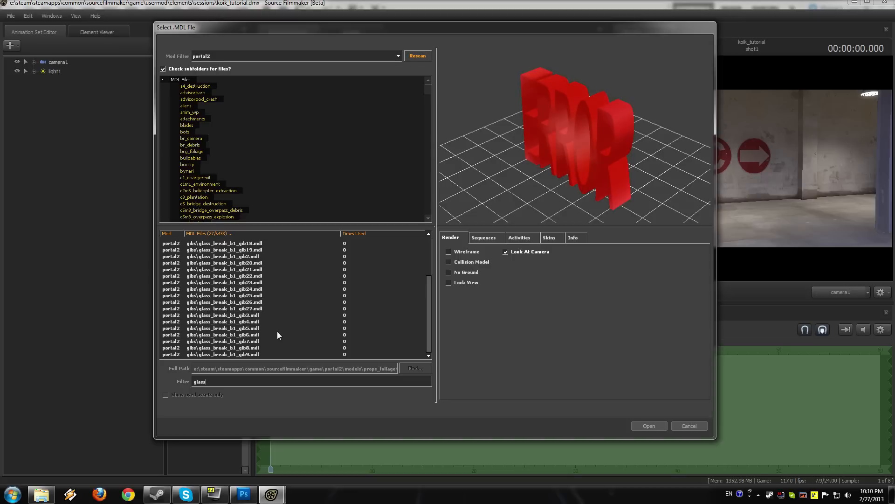
click(277, 333)
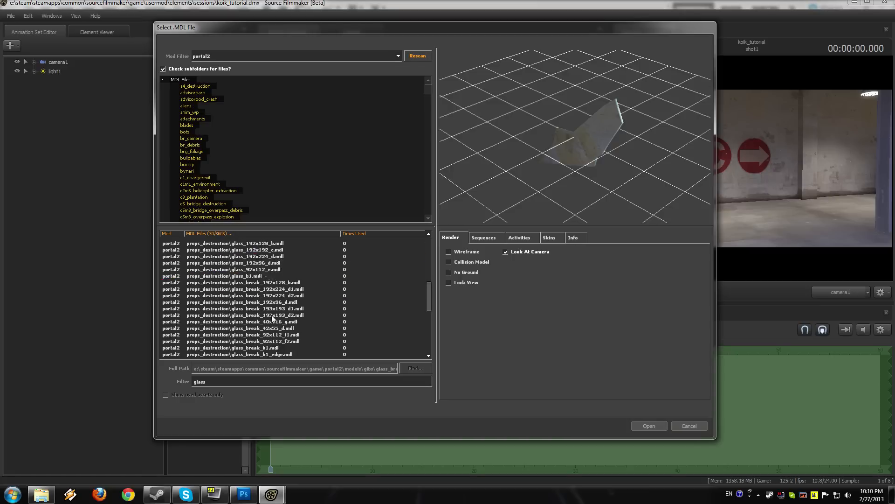
click(268, 289)
click(326, 276)
click(473, 253)
key(Down)
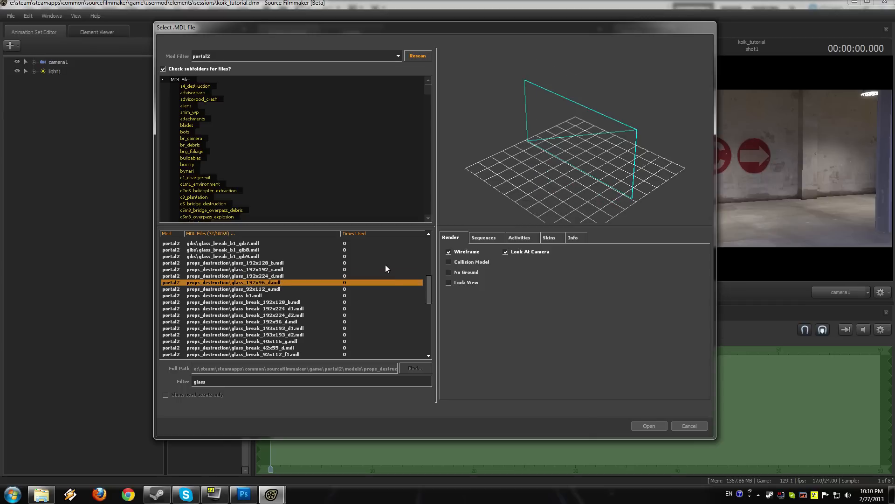
Step: Compare the glass pane sizes, turn off the wireframe preview, and add props_destruction\glass_192x128_b.mdl to the scene
key(Up)
key(Up)
key(Up)
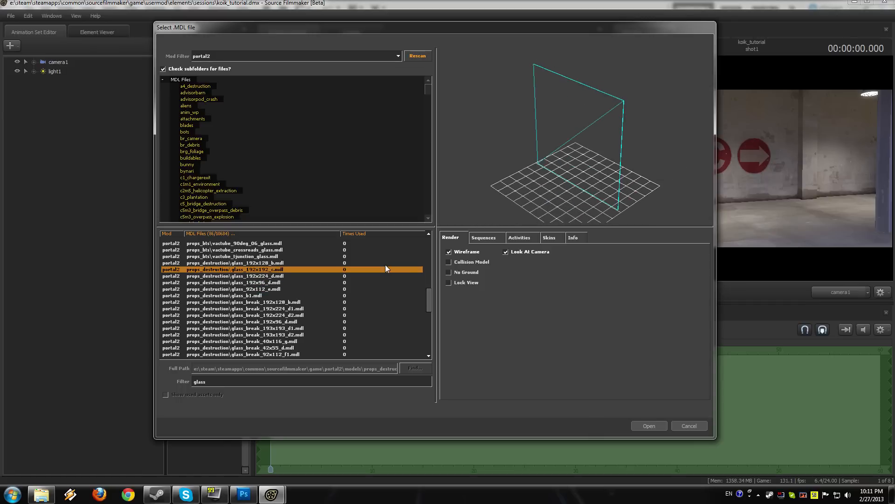
key(Down)
key(Down)
key(Down)
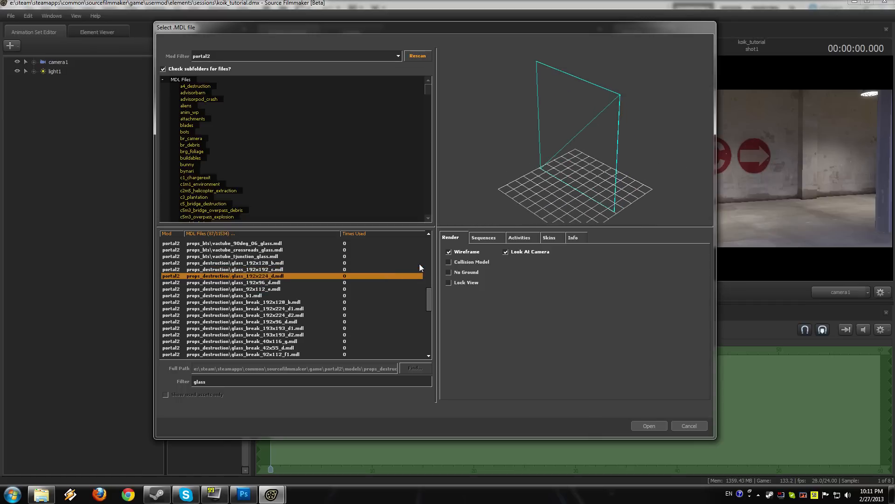
key(Up)
key(Up)
key(Up)
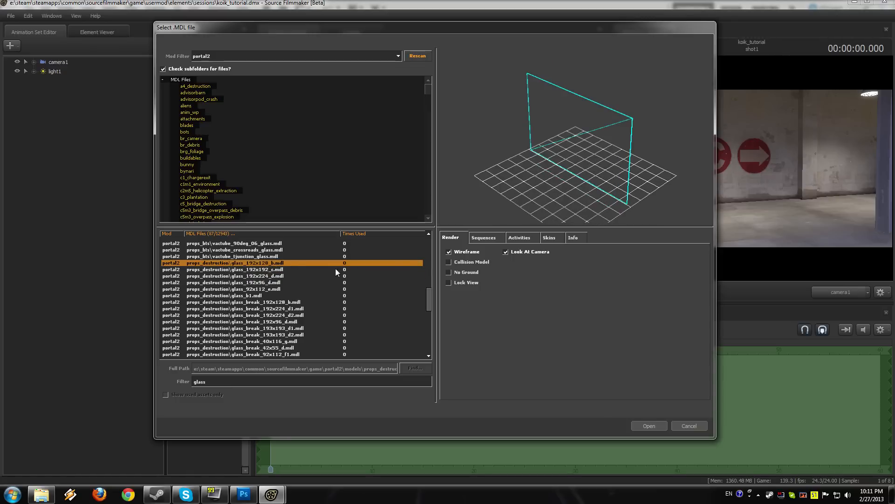
click(468, 250)
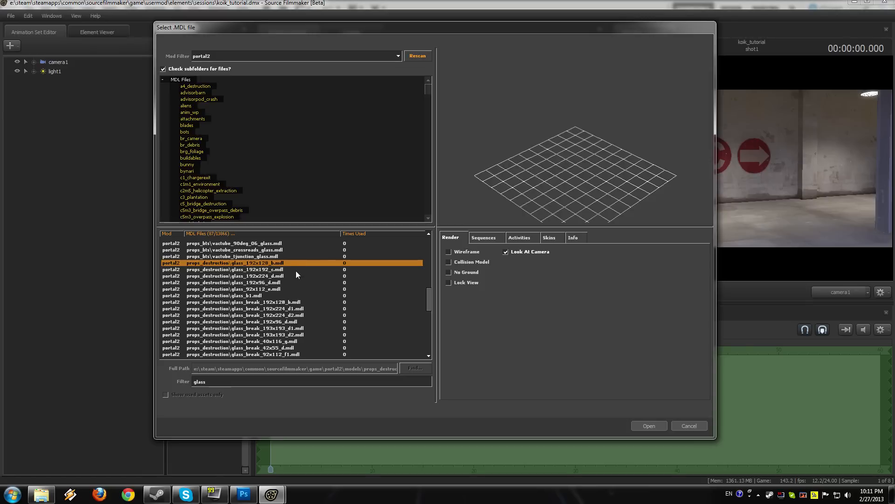
click(657, 422)
Step: Select the glass pane's static_prop control and move the pane into the light beam so it catches the gobo text
drag(510, 208, 191, 86)
drag(331, 113, 431, 168)
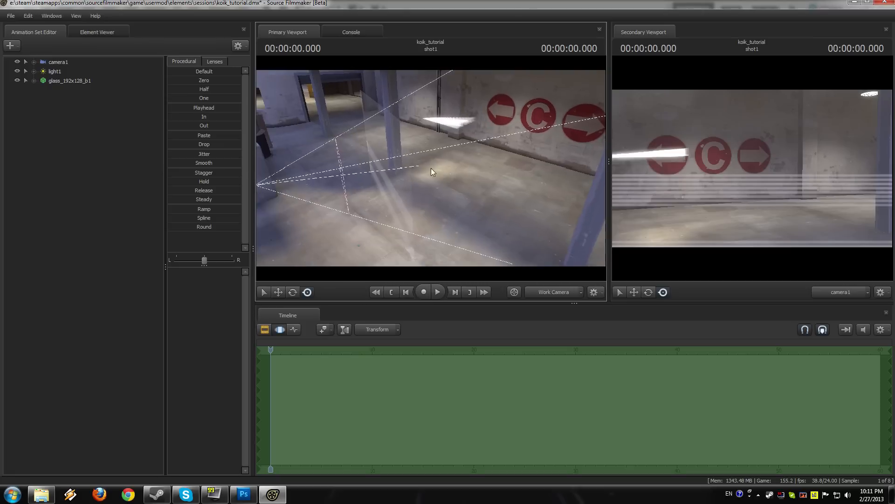
ctrl+click(387, 209)
drag(388, 212, 482, 172)
key(e)
key(w)
key(e)
key(w)
drag(460, 201, 432, 186)
key(w)
key(s)
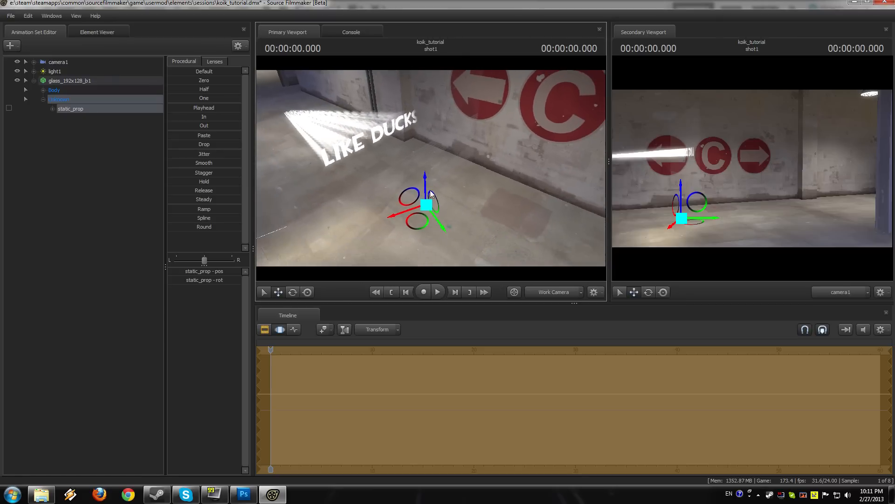
Step: Shift the glass pane farther along the beam, away from the light source
drag(423, 218, 438, 227)
drag(494, 203, 477, 260)
key(d)
key(s)
drag(438, 215, 431, 172)
key(w)
Step: Increase the width of light1 slightly and view the projection on the glass from the other side
click(87, 72)
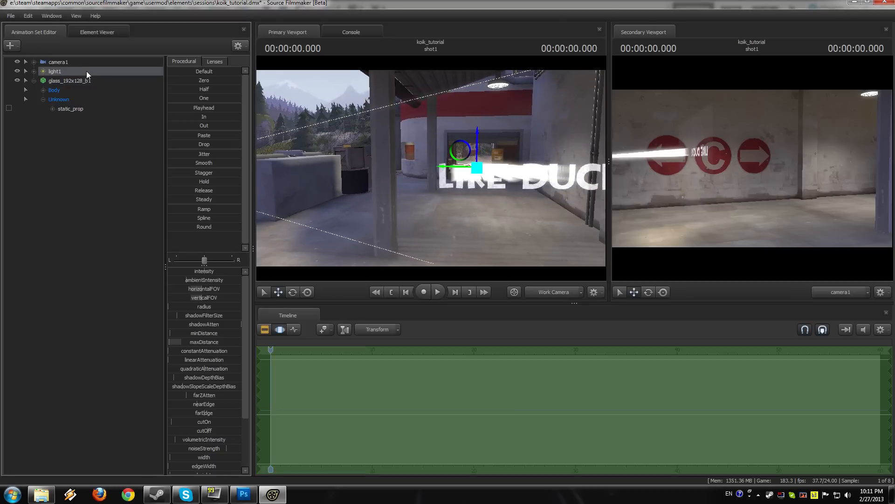
scroll(211, 332, down, 3)
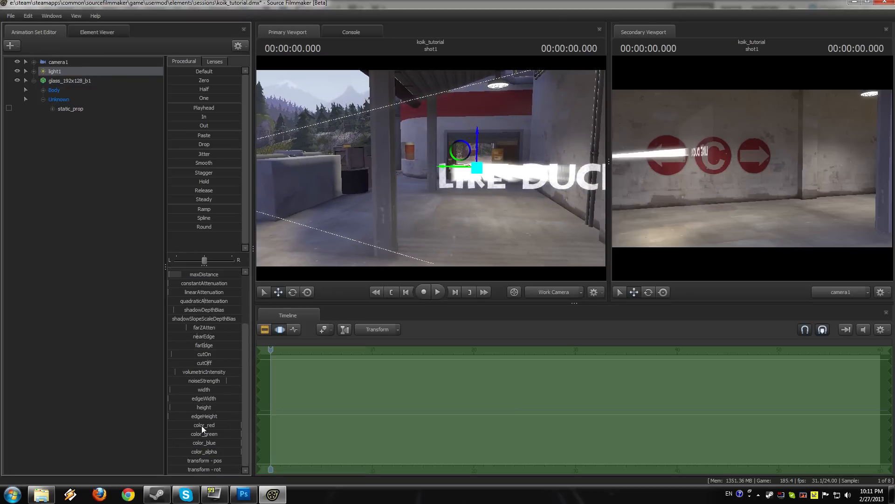
drag(213, 393, 221, 392)
drag(354, 210, 430, 168)
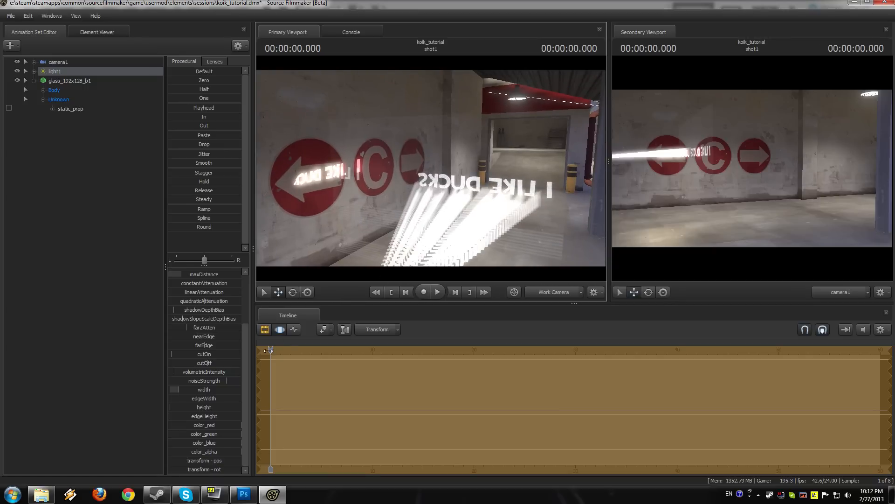
Step: Narrow light1's width again, then raise its height slightly and bring it back down
drag(225, 390, 218, 390)
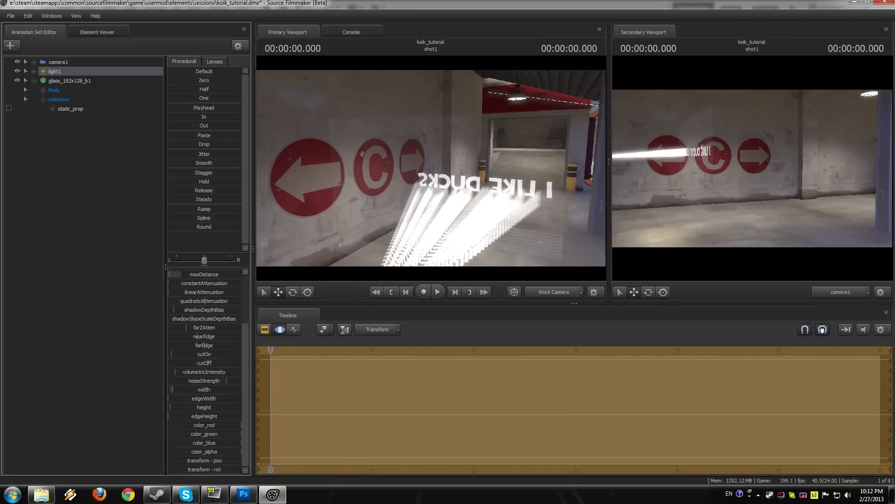
drag(578, 231, 431, 168)
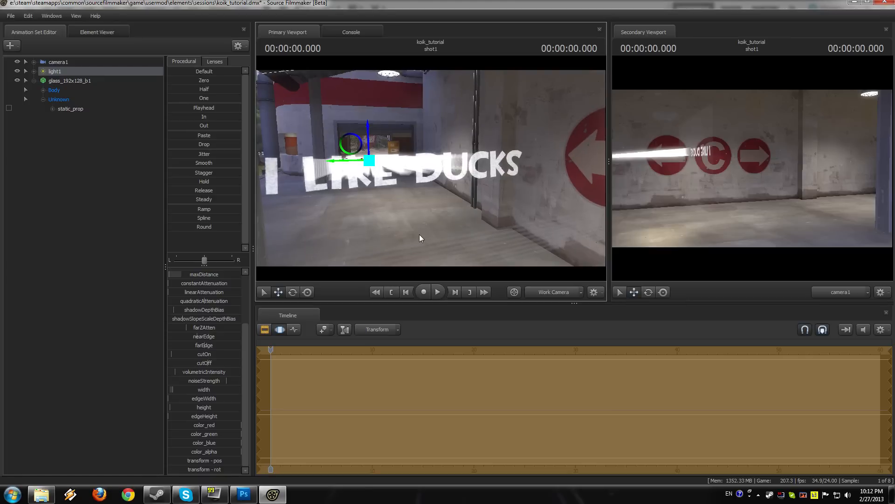
drag(205, 408, 214, 409)
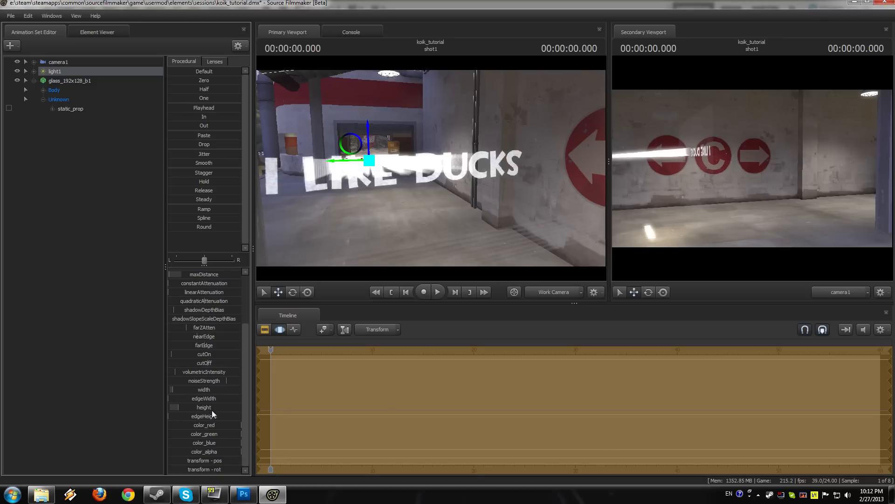
drag(214, 408, 207, 408)
Step: Examine the gobo text and its beam on the glass pane from several angles around the light
drag(415, 229, 456, 200)
key(a)
key(d)
key(z)
key(d)
key(a)
key(d)
key(a)
key(w)
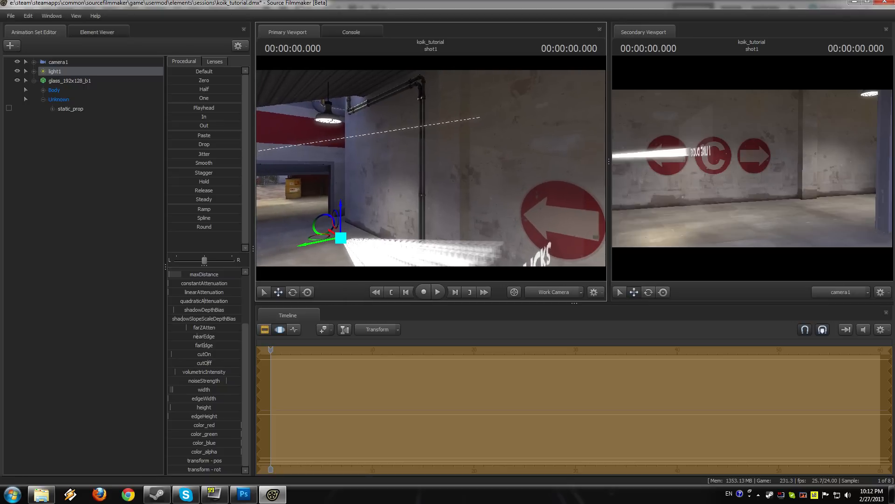
drag(524, 213, 573, 303)
key(d)
mouse_move(509, 190)
mouse_down()
mouse_move(462, 189)
mouse_move(406, 138)
mouse_move(397, 150)
mouse_move(431, 172)
mouse_up()
key(w)
key(z)
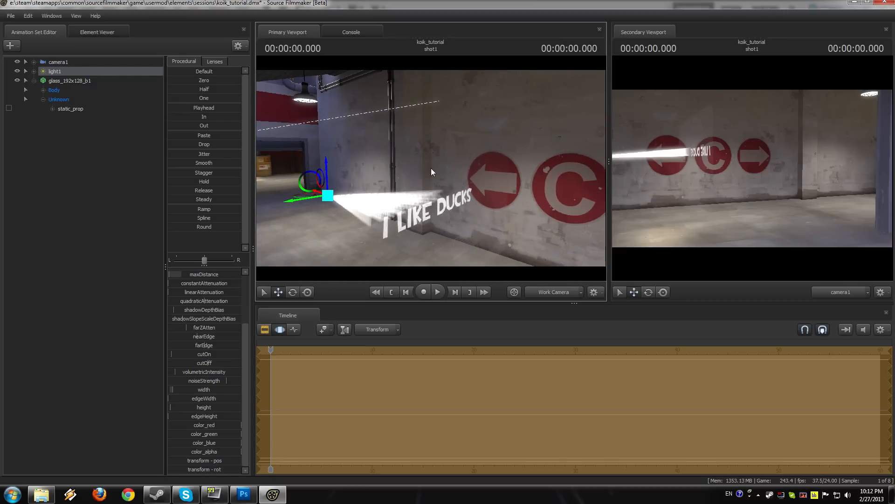
mouse_move(431, 168)
mouse_down()
mouse_move(368, 163)
mouse_move(462, 163)
mouse_move(431, 168)
mouse_up()
key(d)
key(a)
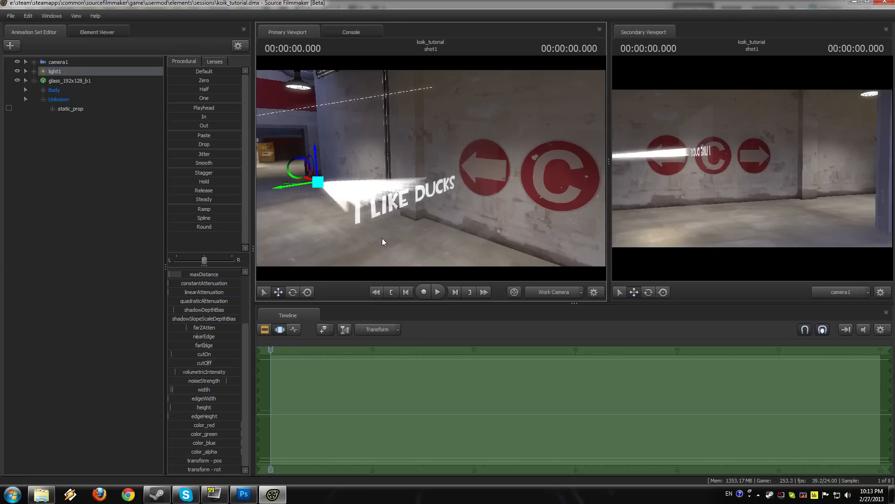
Step: Switch to Windows Explorer and open the SourceFilmmaker folder game\portal2\materials\models
click(13, 491)
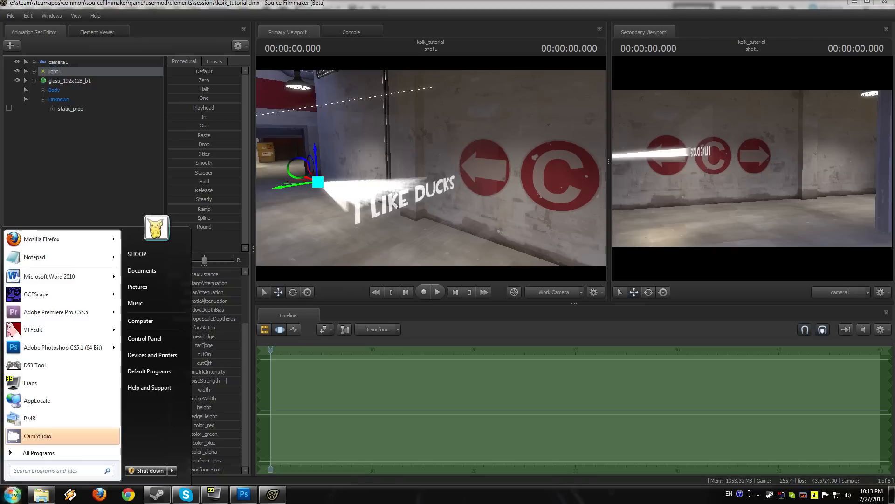
click(41, 495)
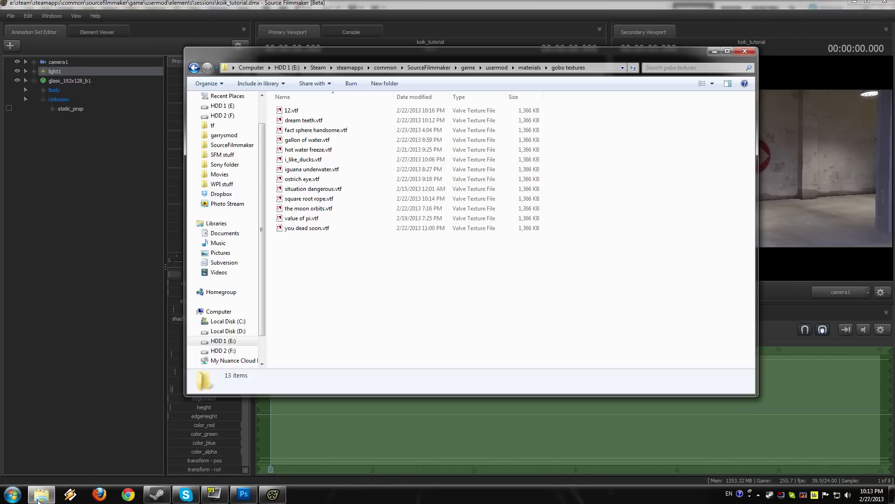
click(234, 145)
double_click(325, 110)
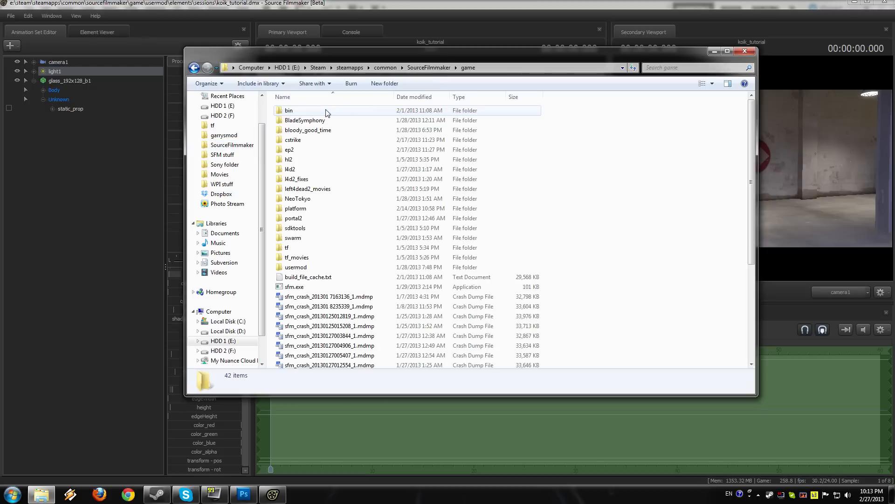
double_click(304, 219)
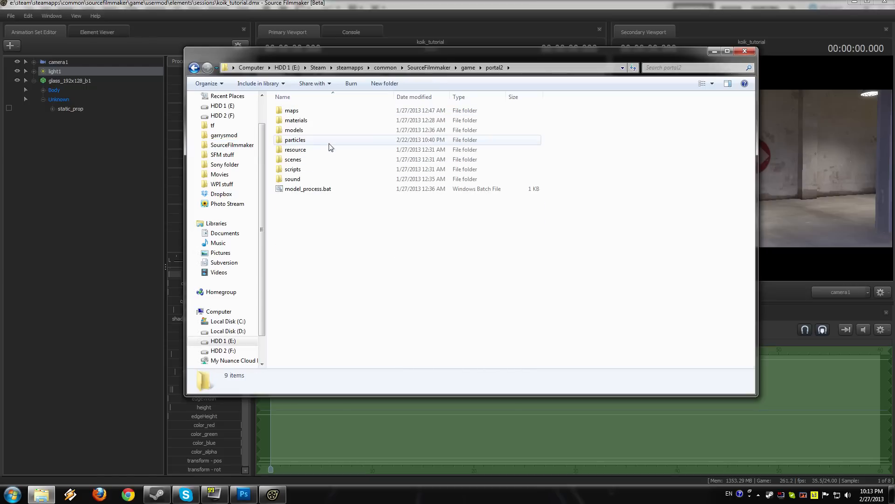
double_click(326, 122)
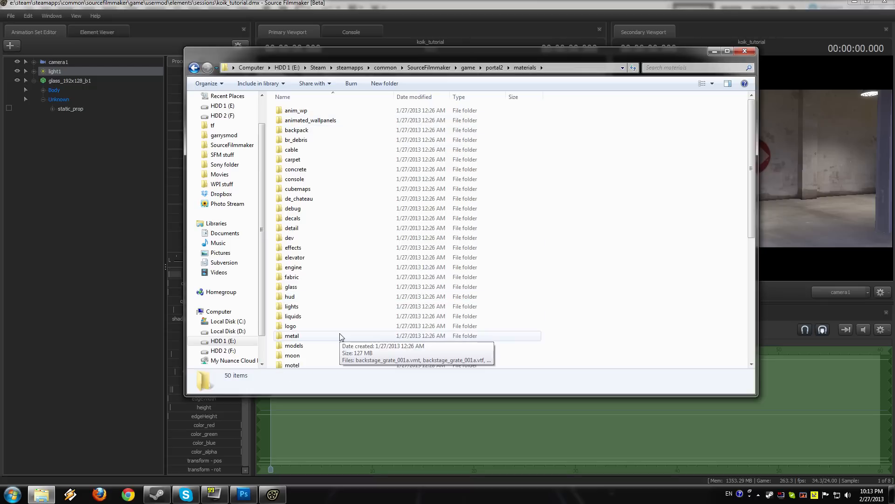
double_click(328, 345)
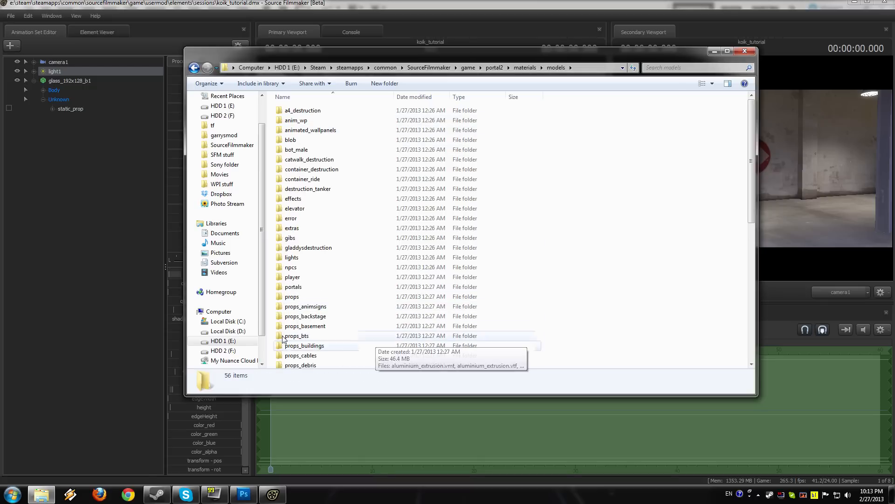
Step: Show the glass pane's game model in the Element Viewer and check the beginning of its modelName path
right_click(80, 82)
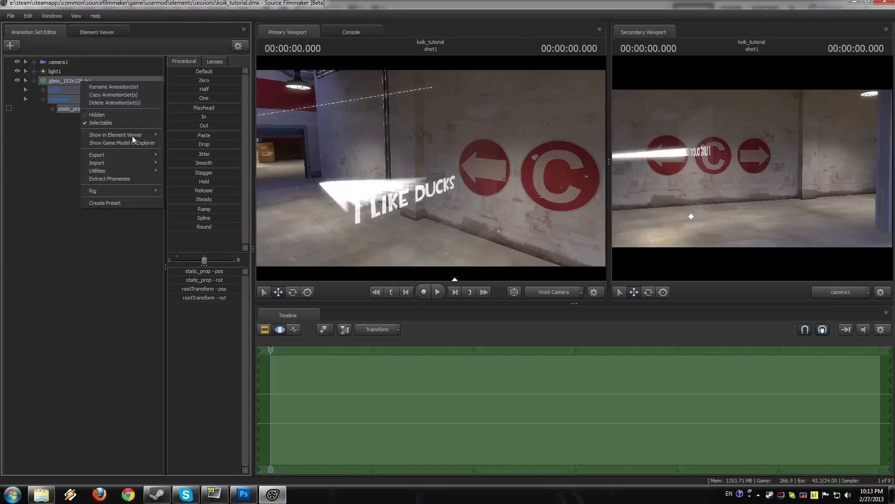
mouse_move(146, 132)
click(185, 142)
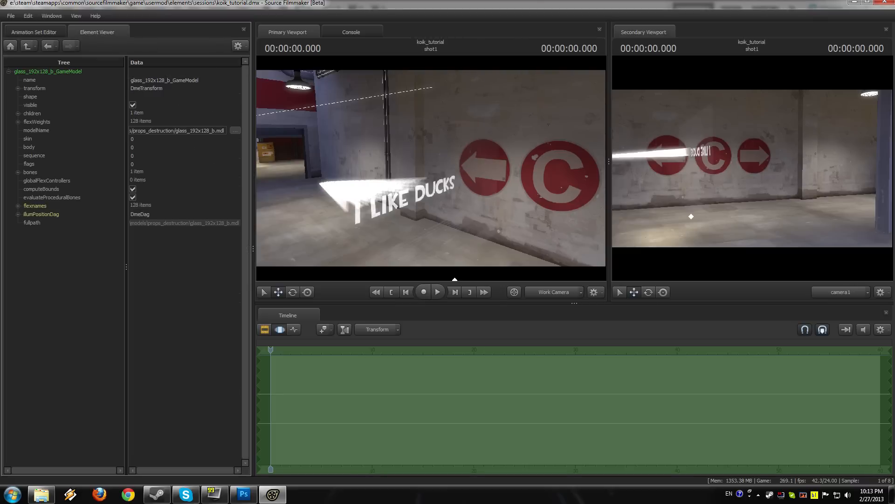
click(146, 131)
key(Left)
key(Left)
key(Left)
key(Left)
key(Left)
key(Left)
key(Left)
key(Left)
key(Left)
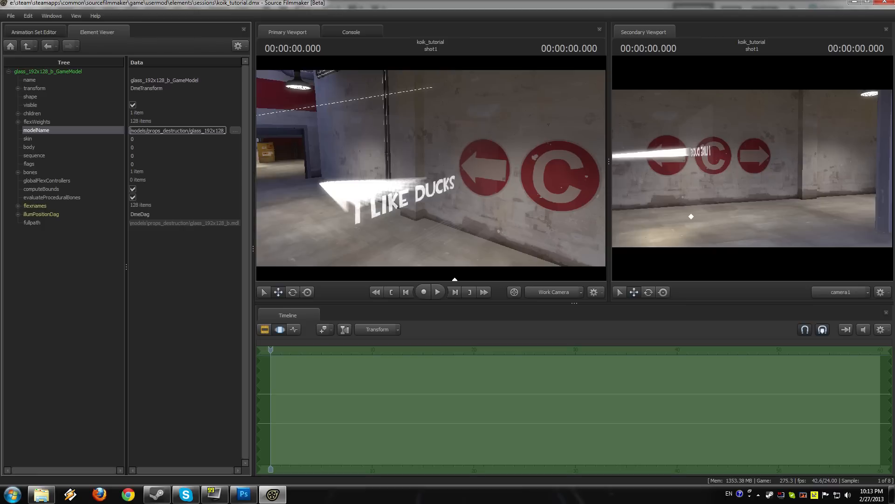
Step: Reopen the glass pane's game model from the animation sets and read through its whole modelName path
click(37, 29)
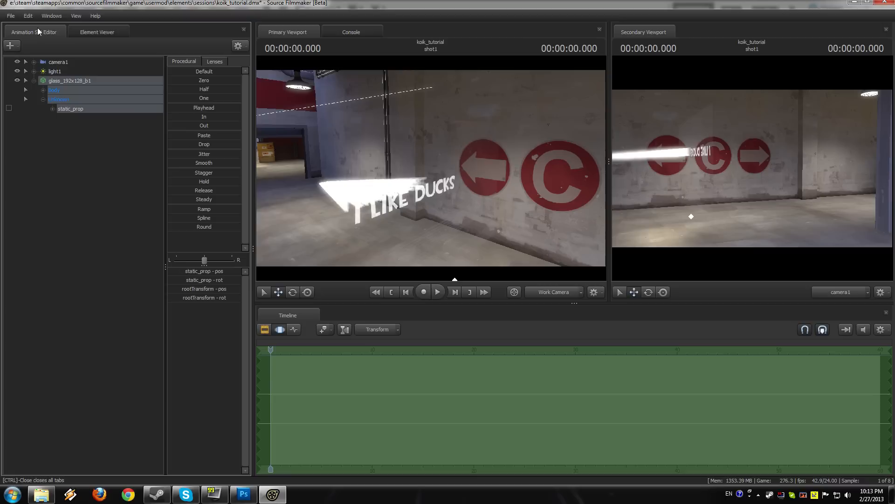
right_click(72, 80)
mouse_move(111, 132)
click(172, 141)
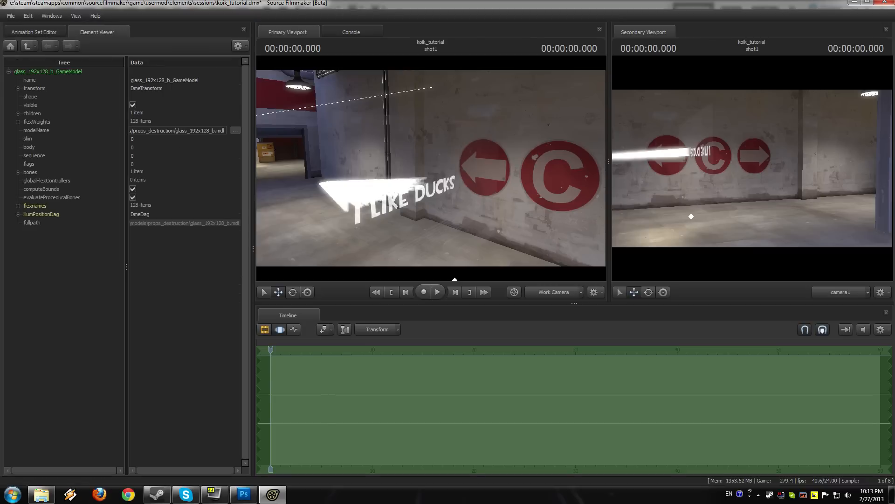
click(133, 131)
key(Left)
key(Left)
key(Left)
key(Left)
key(Left)
key(Left)
key(Left)
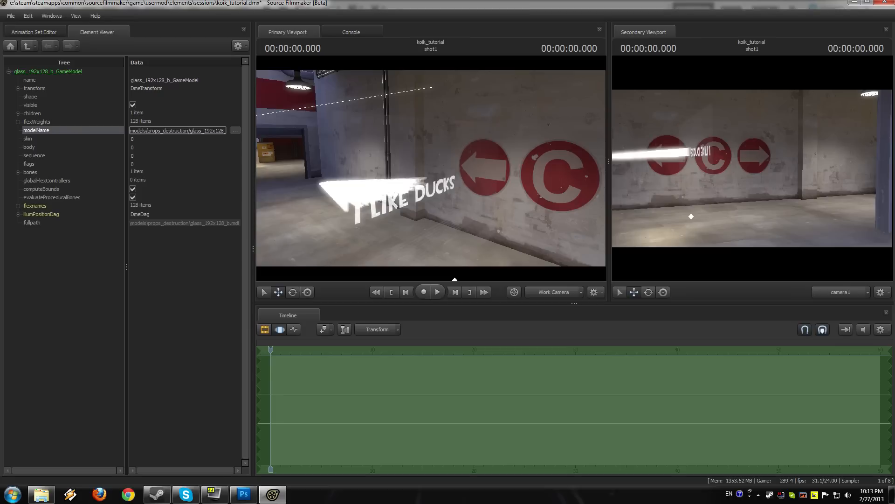
key(Right)
key(Right)
key(Right)
key(Right)
key(Right)
key(Right)
Step: Switch to Windows Explorer and open the props_destruction folder inside portal2\materials\models
click(38, 497)
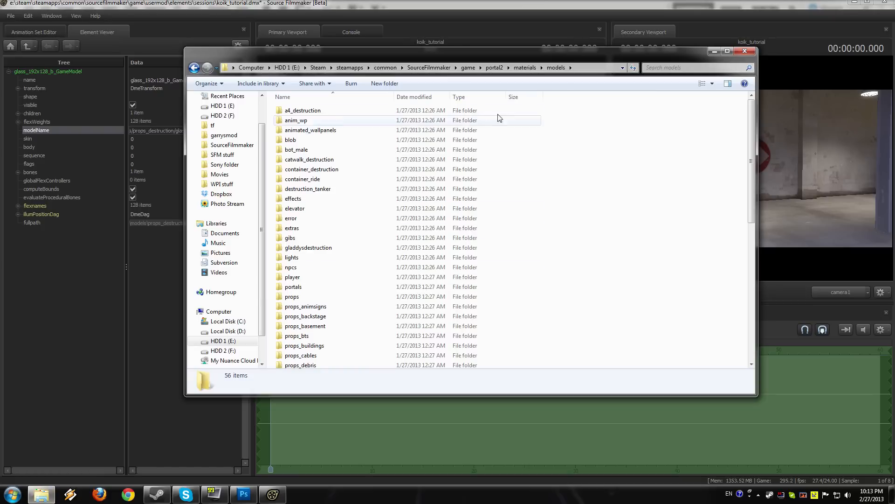
click(329, 336)
scroll(331, 336, down, 3)
double_click(324, 294)
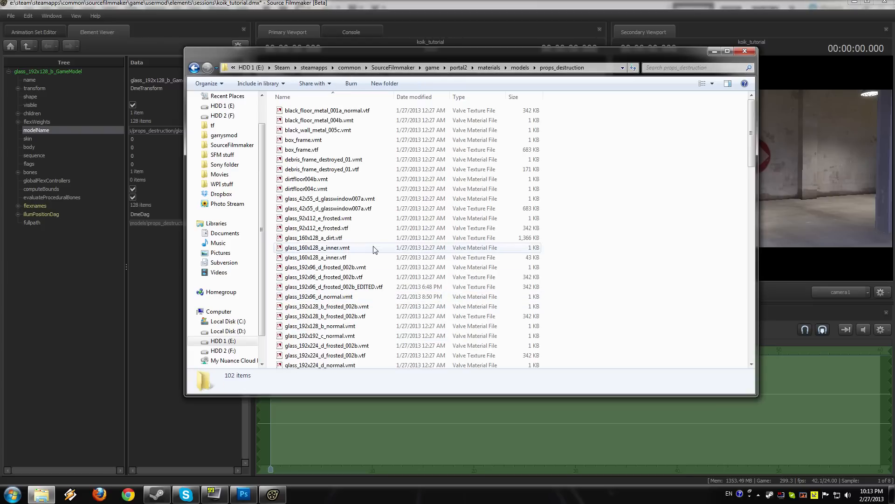
Step: Locate the glass pane's material and texture files, comparing the glass_192x128_b frosted_002b and normal entries
click(334, 326)
scroll(334, 329, down, 2)
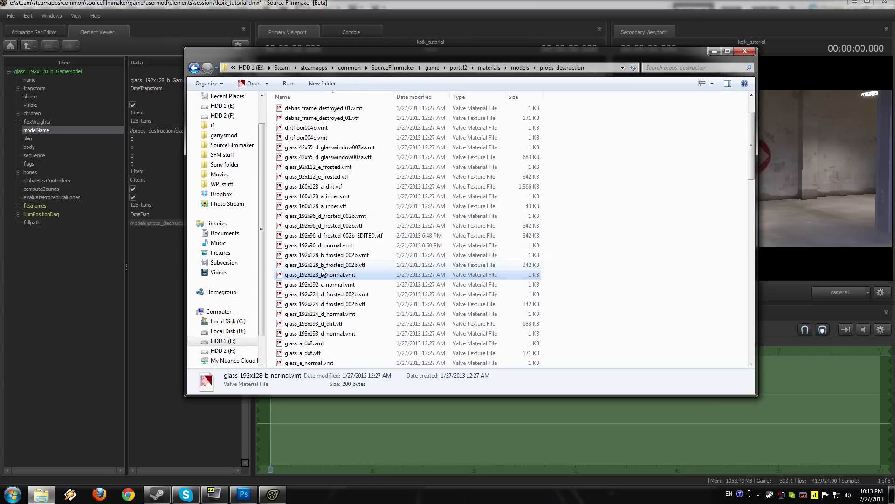
click(329, 255)
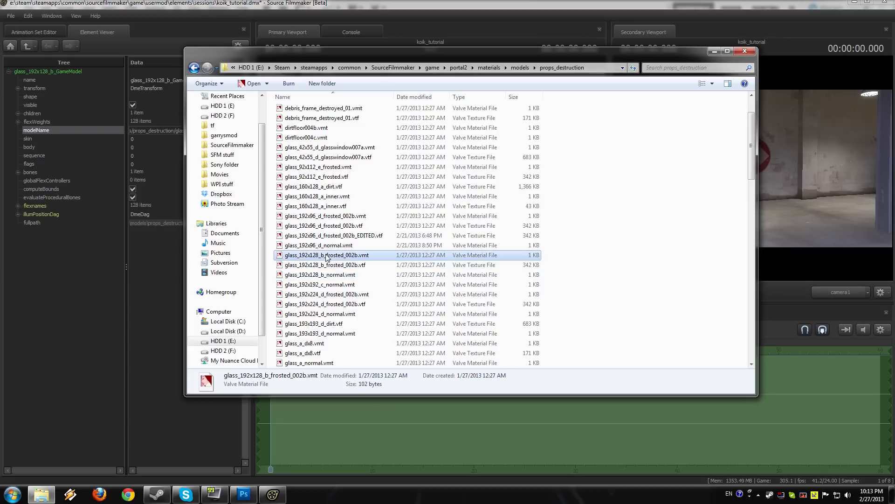
click(334, 264)
click(334, 275)
click(329, 255)
click(333, 265)
click(339, 274)
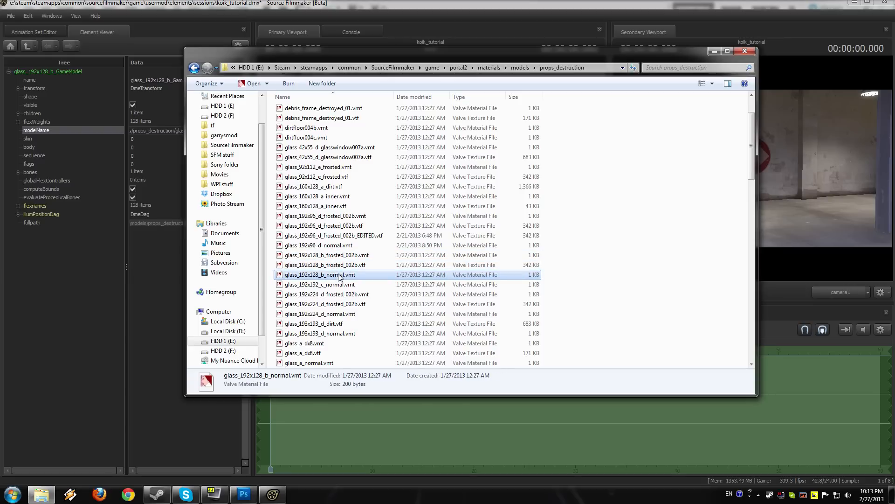
click(353, 256)
click(357, 265)
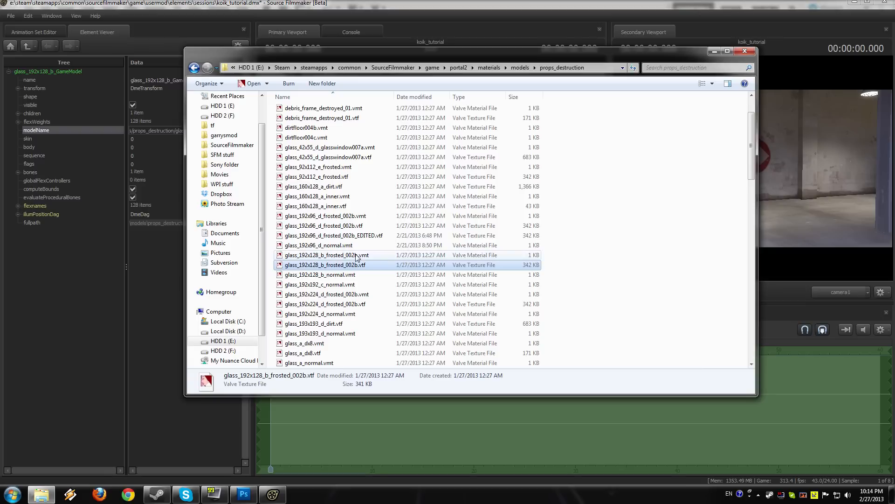
Step: Open glass_192x128_b_normal.vmt in Notepad++, dismiss the update offer, and close the glass_192x96_d_normal.vmt file
click(352, 275)
right_click(352, 279)
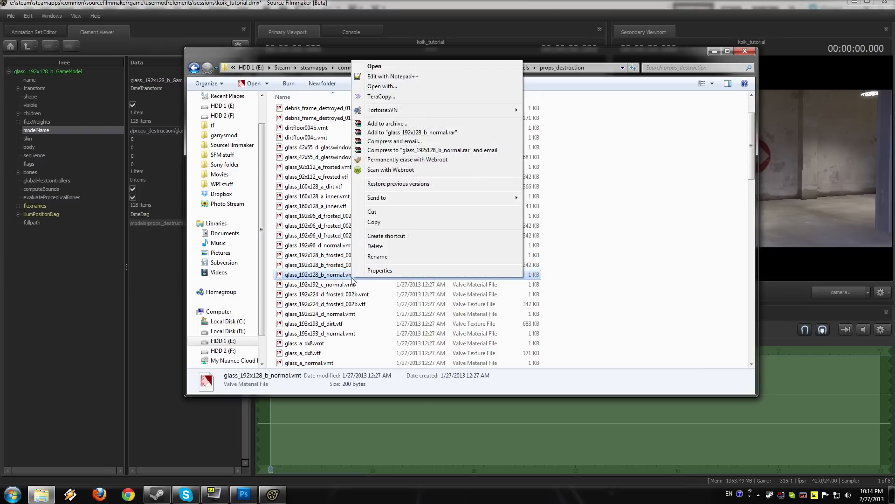
click(437, 73)
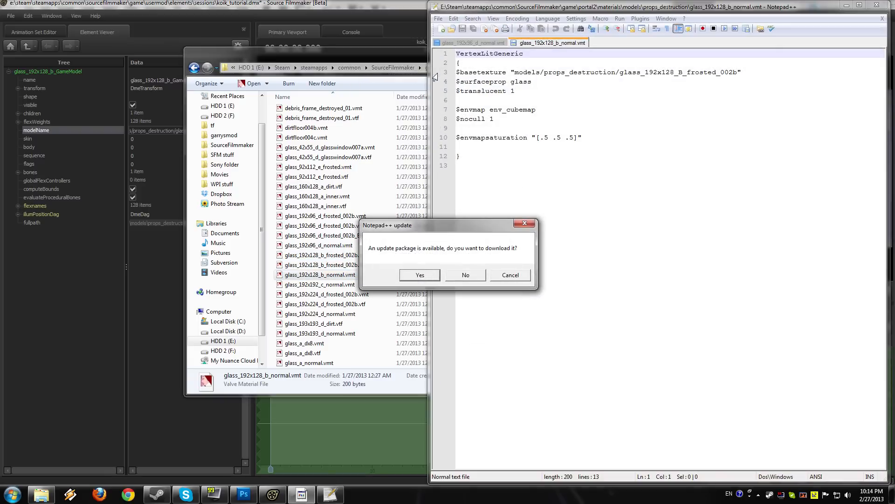
click(494, 277)
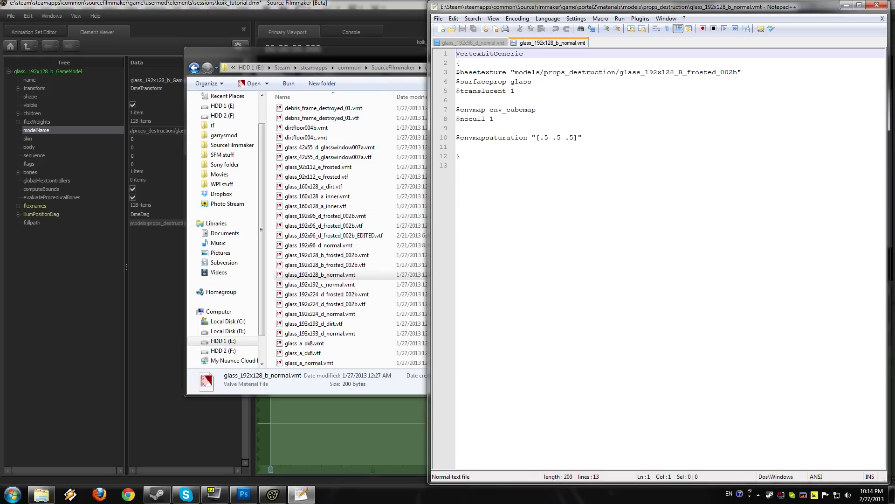
click(481, 43)
click(454, 18)
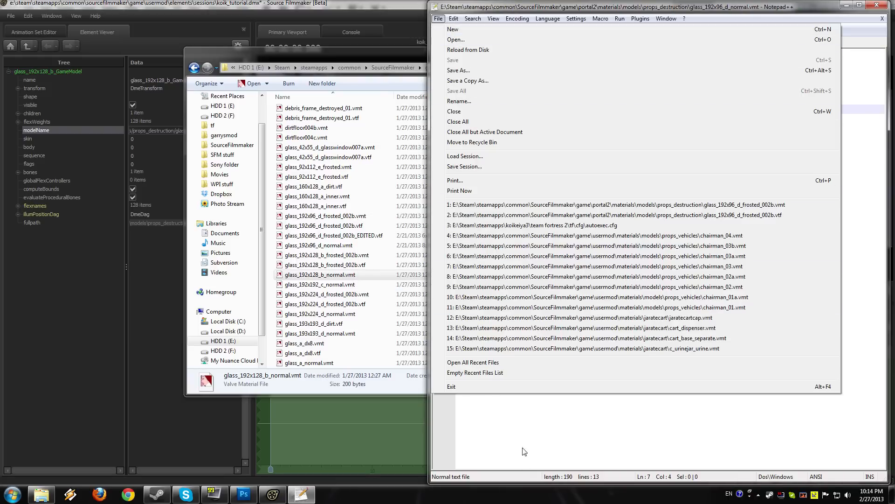
click(525, 465)
key(ctrl+w)
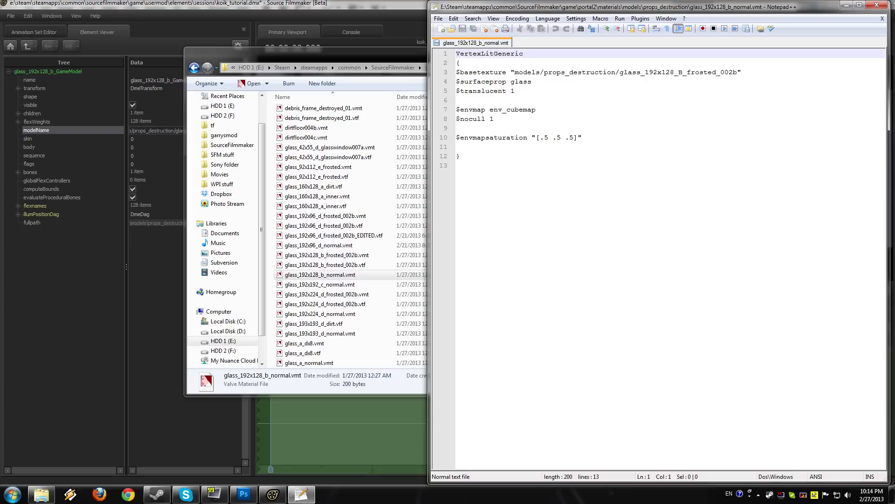
Step: Check the $basetexture path in glass_192x128_b_normal.vmt against the glass_192x128_b_frosted_002b.vtf file in the folder
click(342, 280)
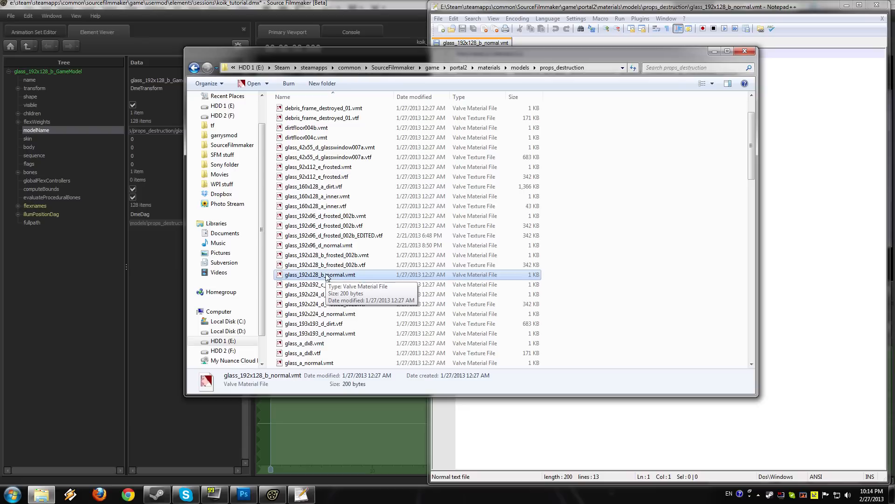
click(494, 398)
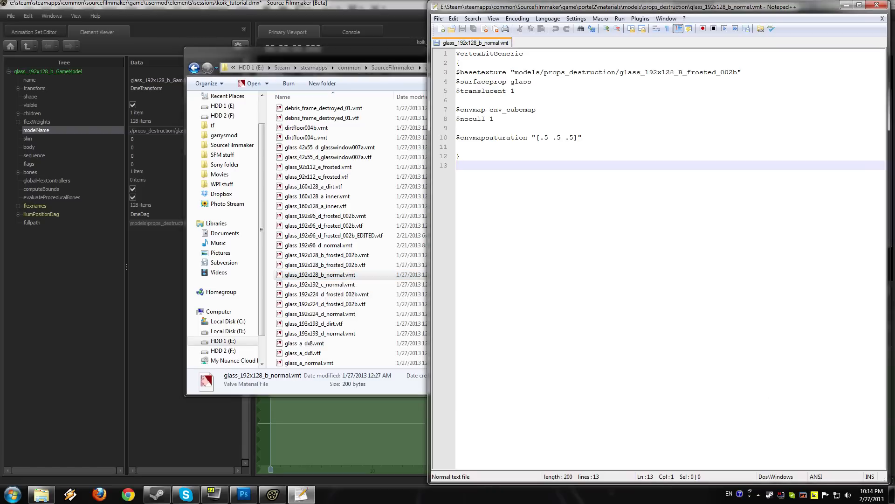
click(362, 267)
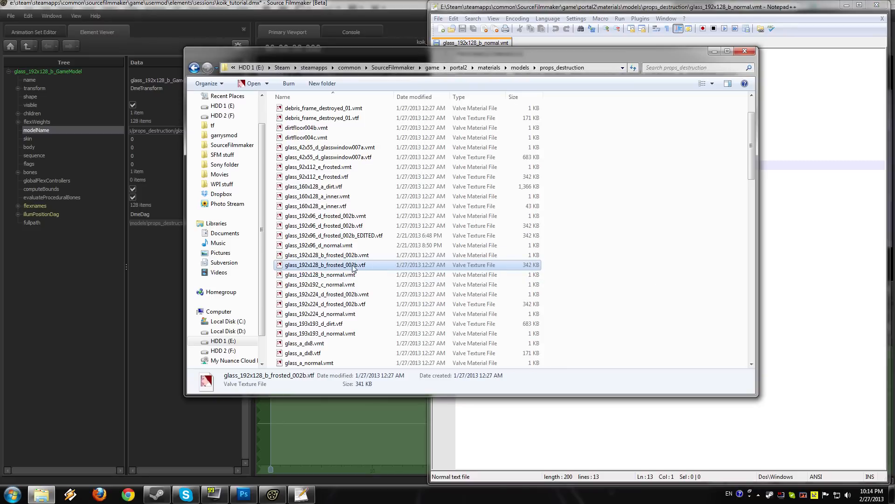
key(alt+Tab)
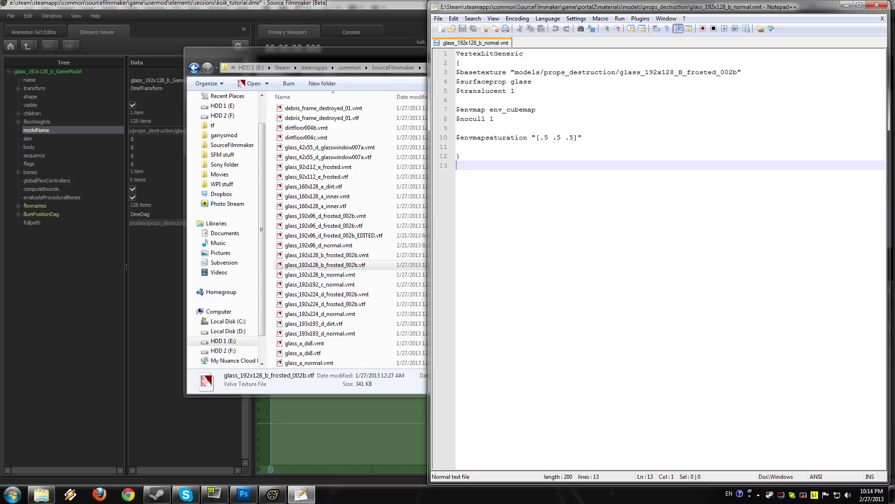
Step: Switch to Photoshop and create a new 1024 x 1024 pixel RGB document at 300 pixels/inch with a transparent background
click(243, 494)
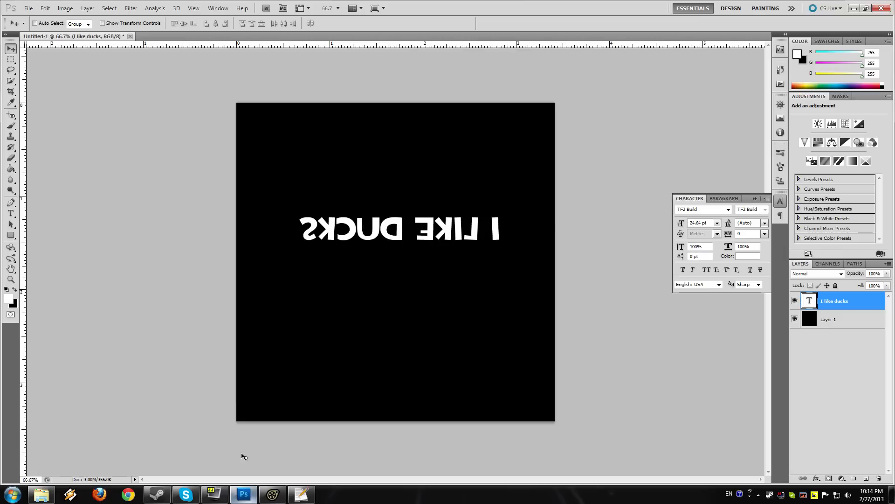
click(28, 8)
click(35, 18)
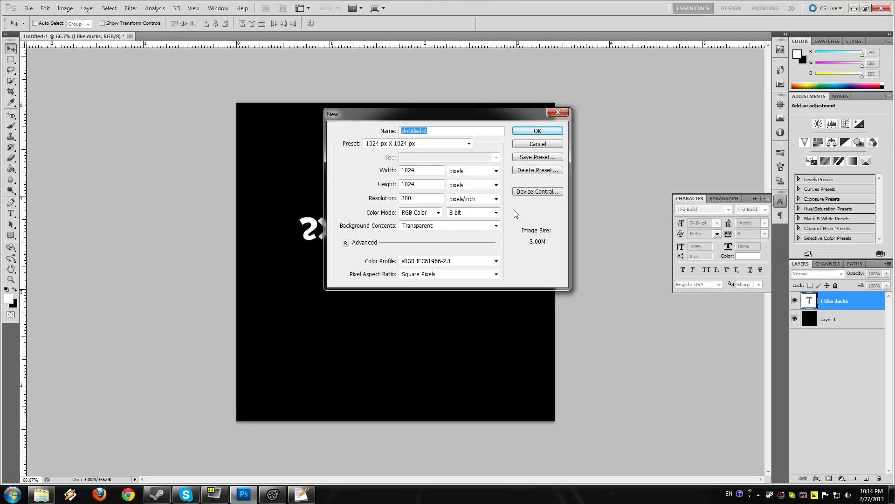
click(544, 133)
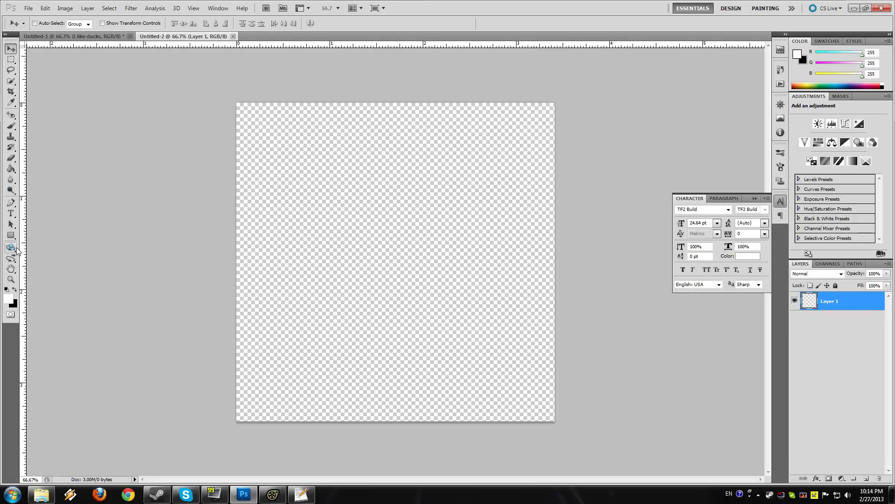
Step: Add an alpha channel to the new document and make the RGB channels visible together with it
click(828, 264)
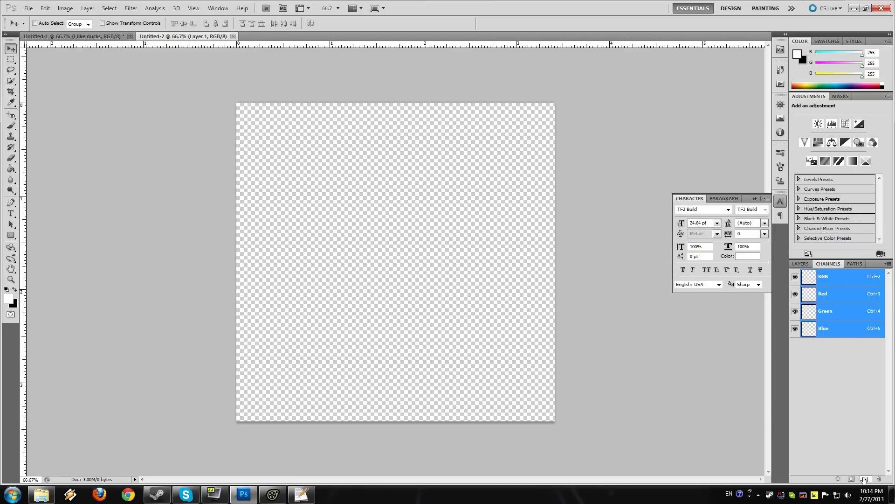
click(865, 479)
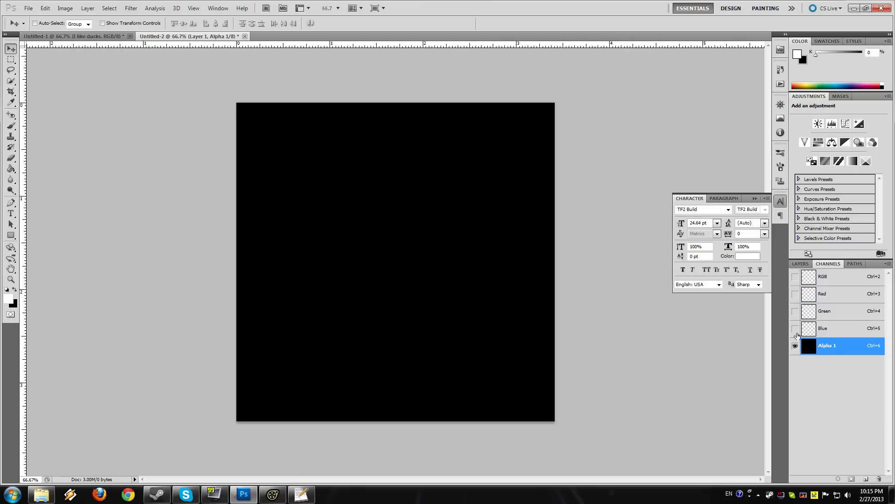
click(795, 276)
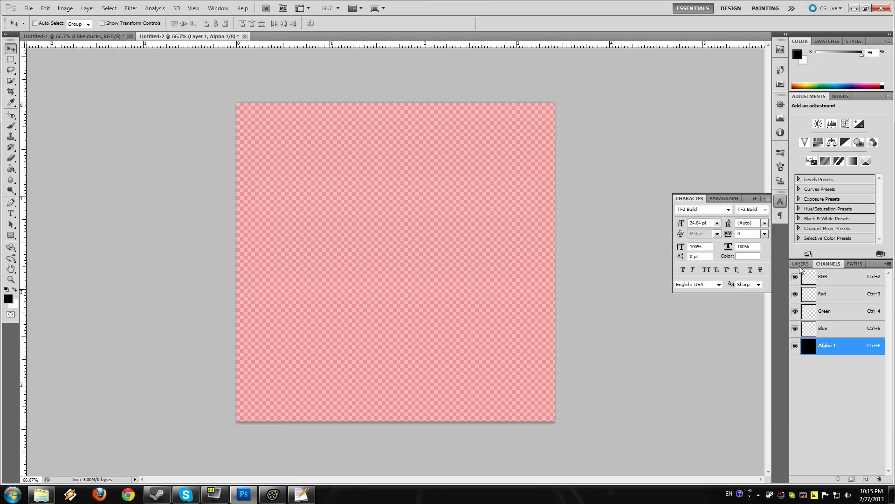
click(800, 264)
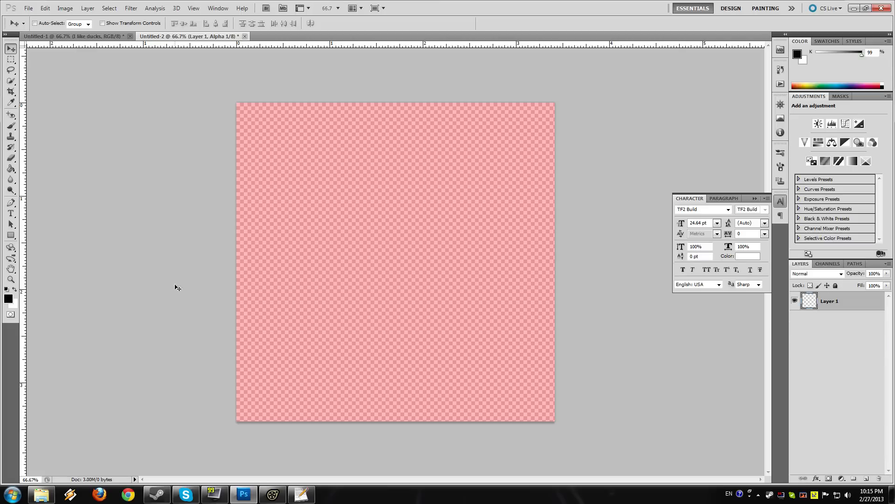
Step: Fill the alpha channel with white using the Paint Bucket and swap black back to the foreground
click(12, 169)
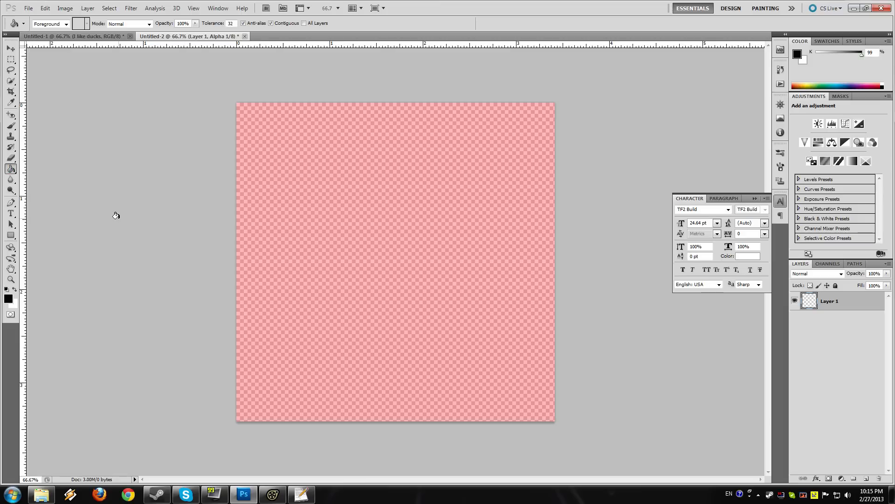
click(15, 289)
click(352, 186)
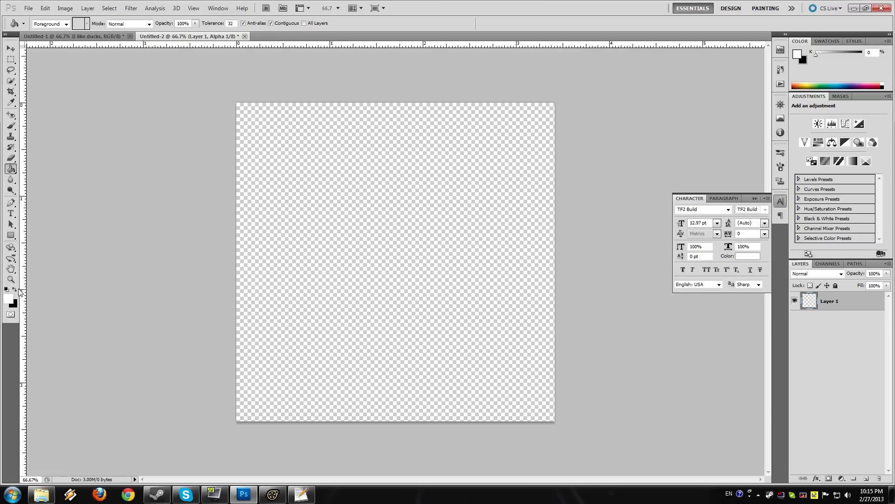
click(16, 290)
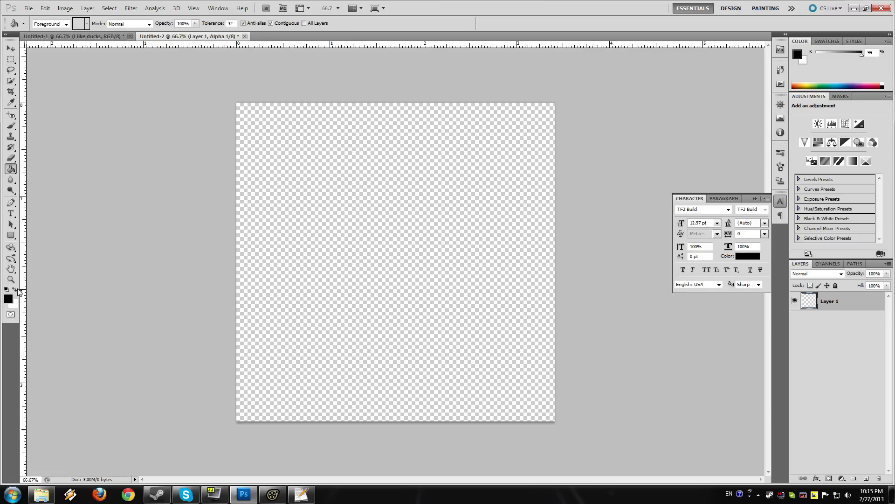
Step: Switch to Source Filmmaker and examine the glass pane's surface from several angles in the primary viewport
click(273, 495)
key(w)
drag(529, 214, 433, 168)
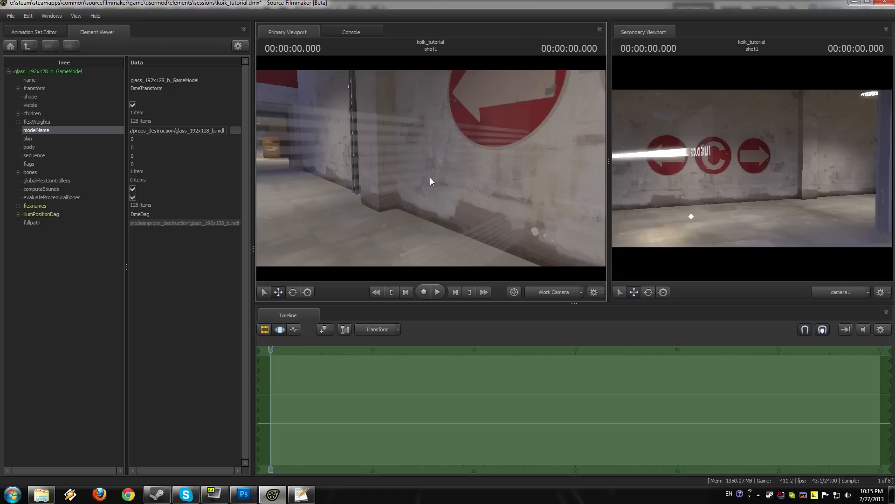
mouse_move(430, 177)
mouse_down()
mouse_move(305, 155)
mouse_move(262, 163)
mouse_move(432, 169)
mouse_up()
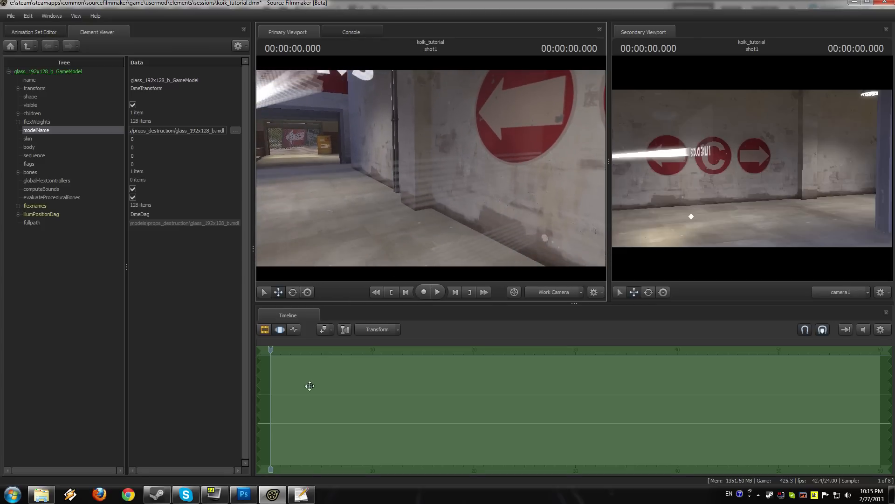
Step: Switch back to Photoshop and fill the alpha channel with the near-black foreground colour
click(243, 495)
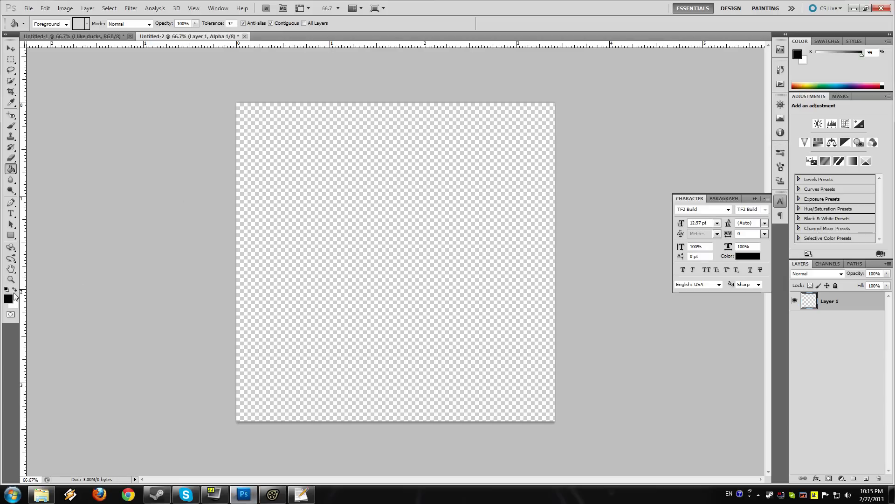
click(349, 268)
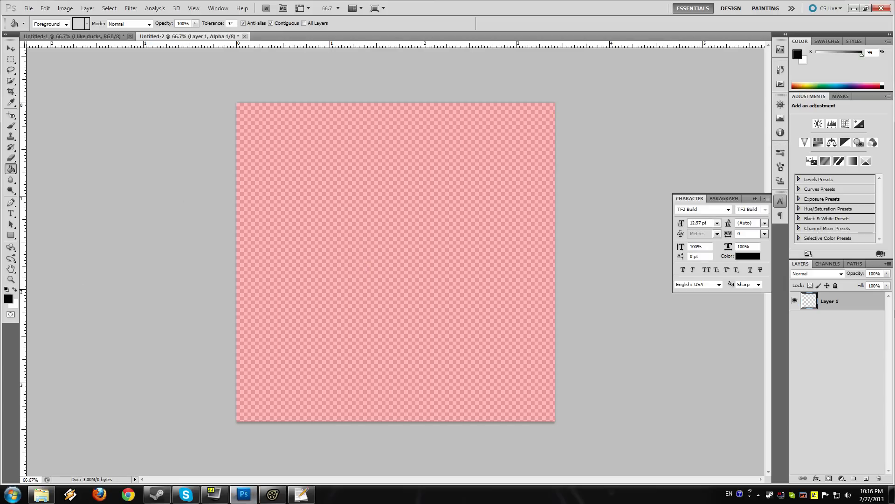
Step: Set the foreground colour to pure black, 000000, and return to the Paint Bucket
click(8, 299)
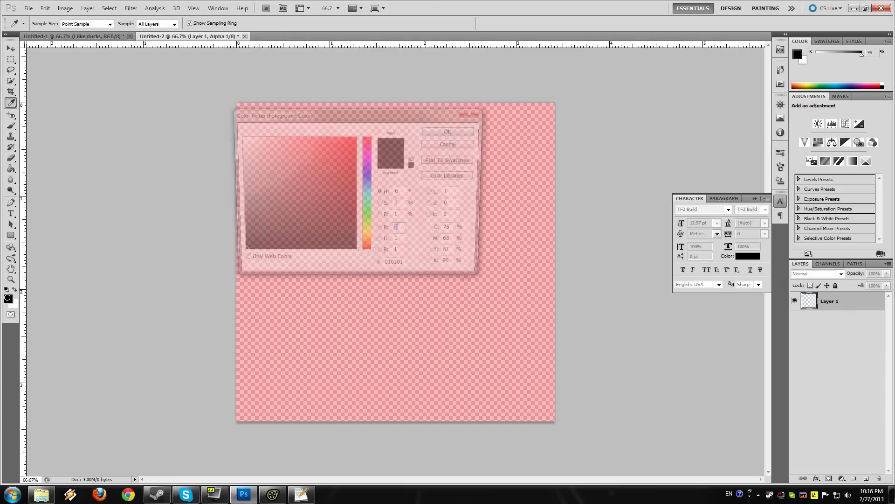
click(239, 254)
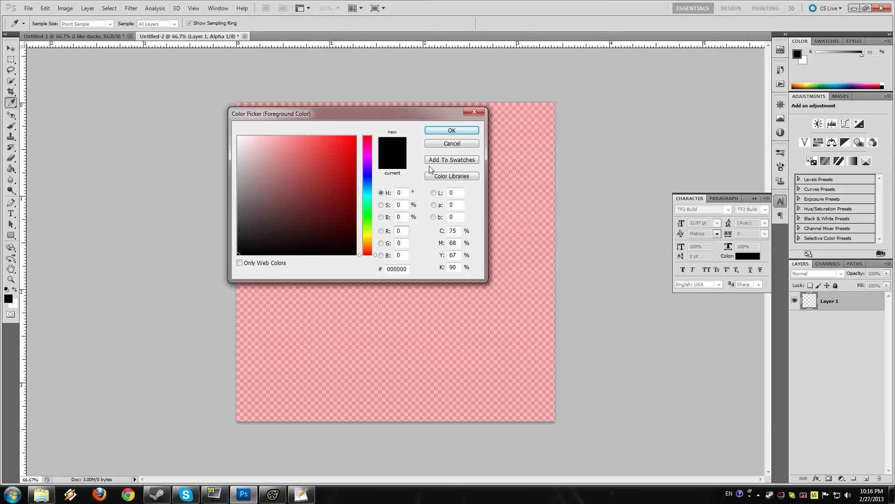
click(441, 131)
click(7, 299)
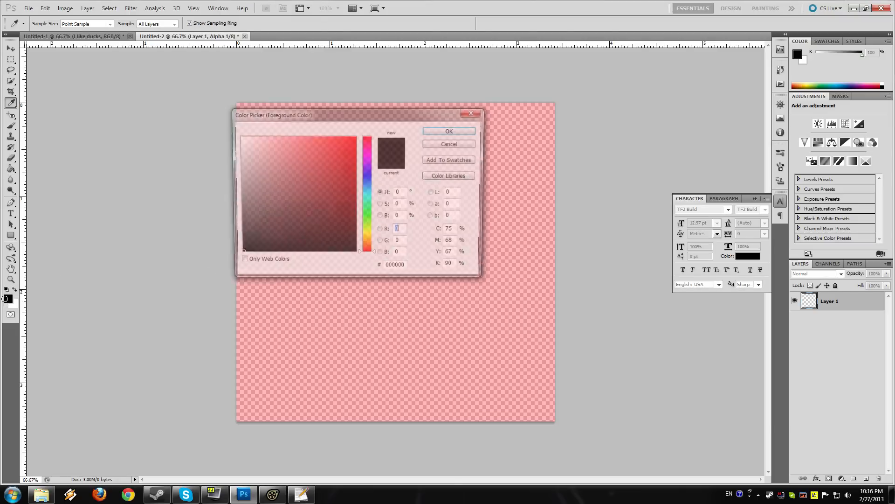
click(449, 145)
key(g)
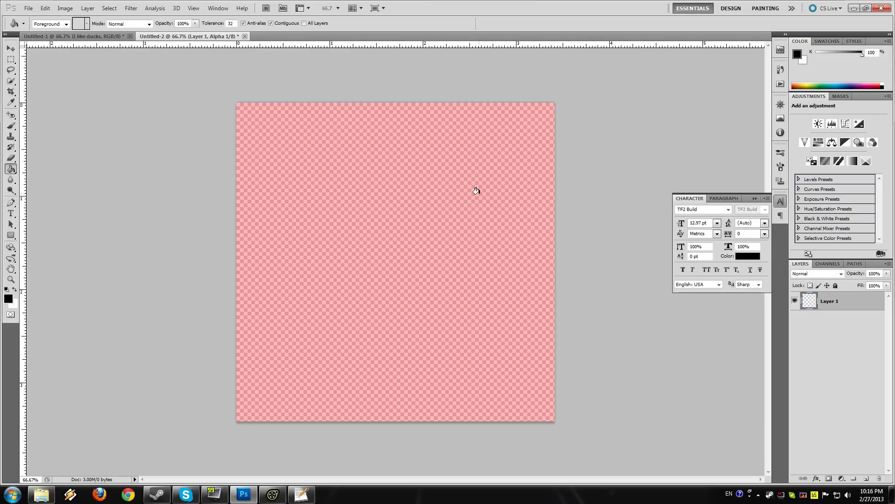
Step: Set the foreground colour to RGB 1, 1, 1 and reactivate the Paint Bucket
click(12, 298)
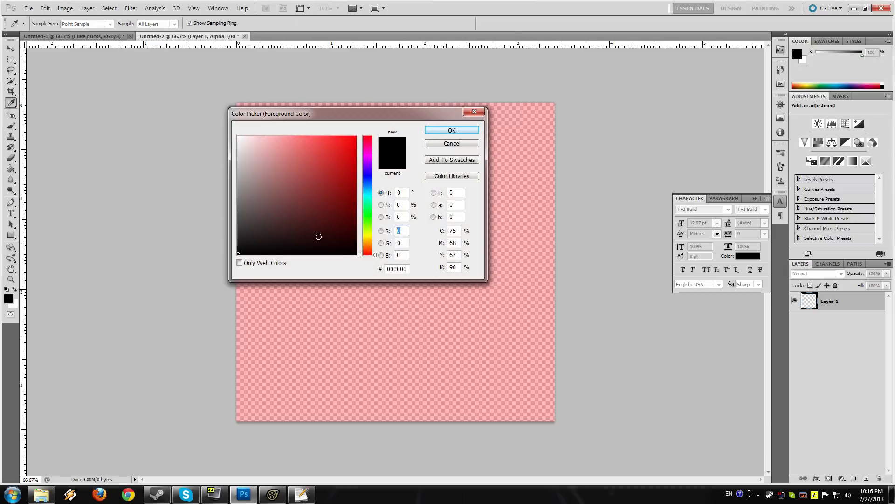
text(1)
key(Tab)
text(1)
key(Tab)
text(1)
click(460, 131)
key(g)
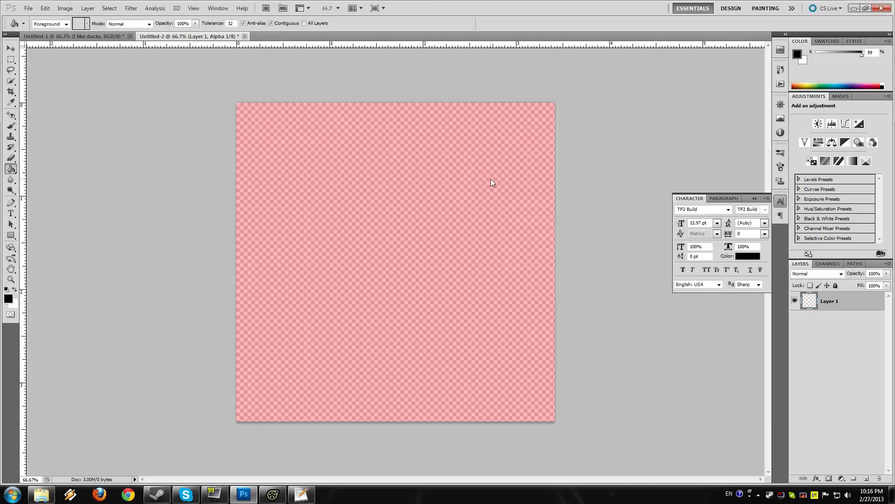
Step: Save the image as a Targa file named glass_tutorial with alpha channels in the custom materials-textures-skins folder, accepting the Targa options
click(28, 8)
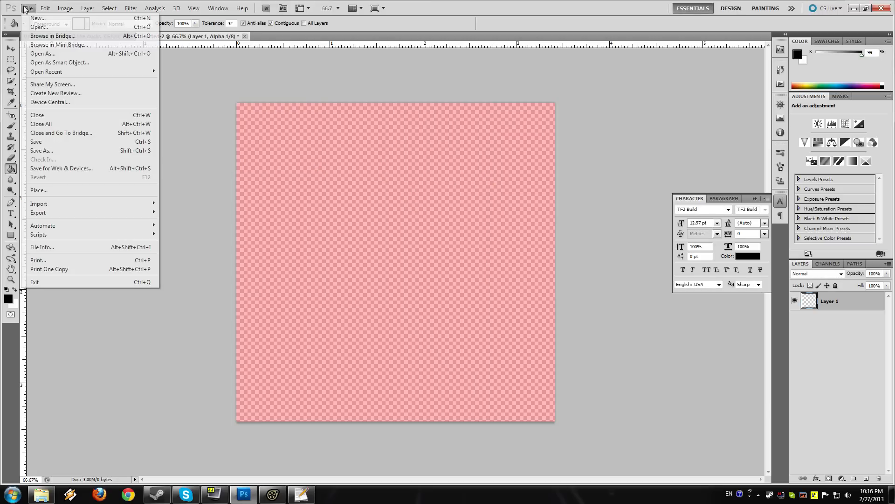
click(90, 151)
click(660, 245)
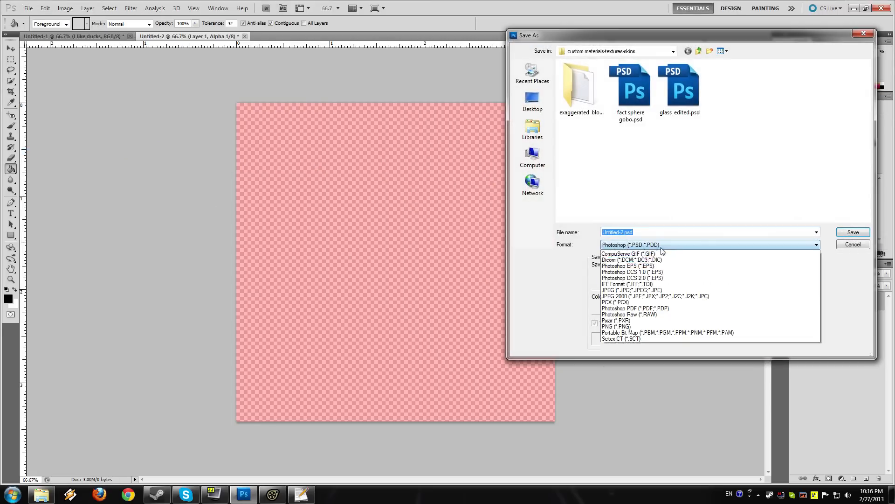
click(625, 363)
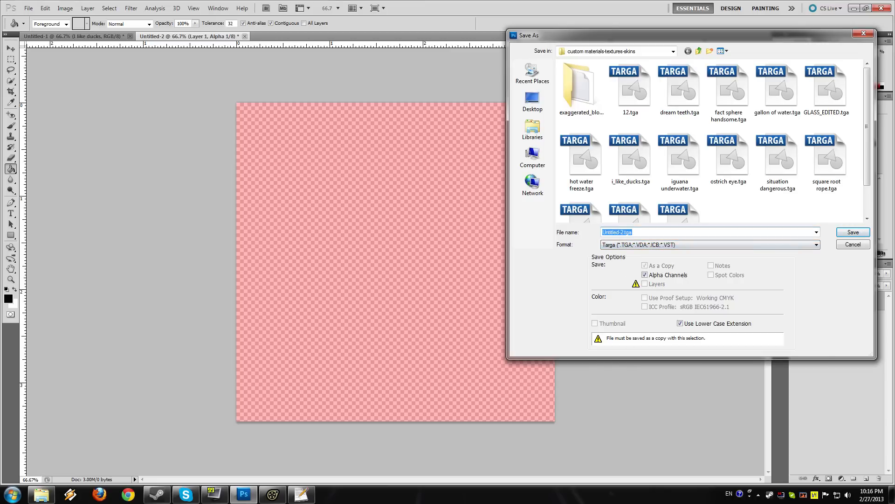
text(glass)
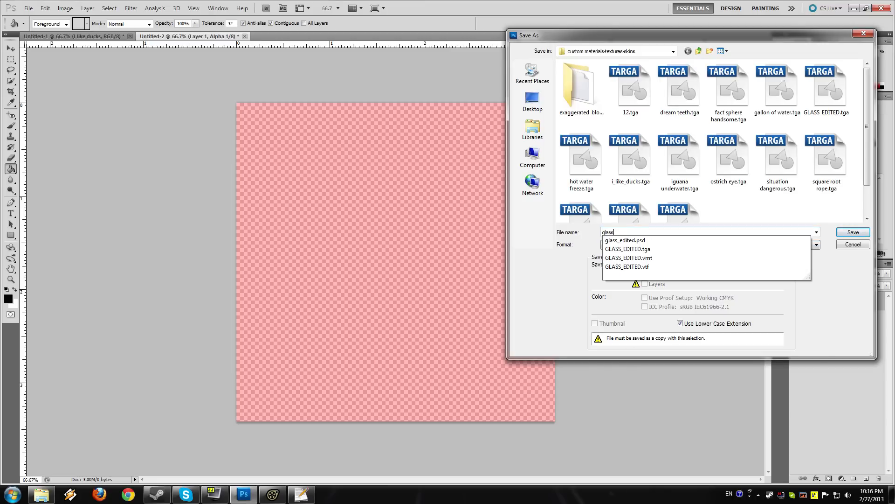
text(_tutoria)
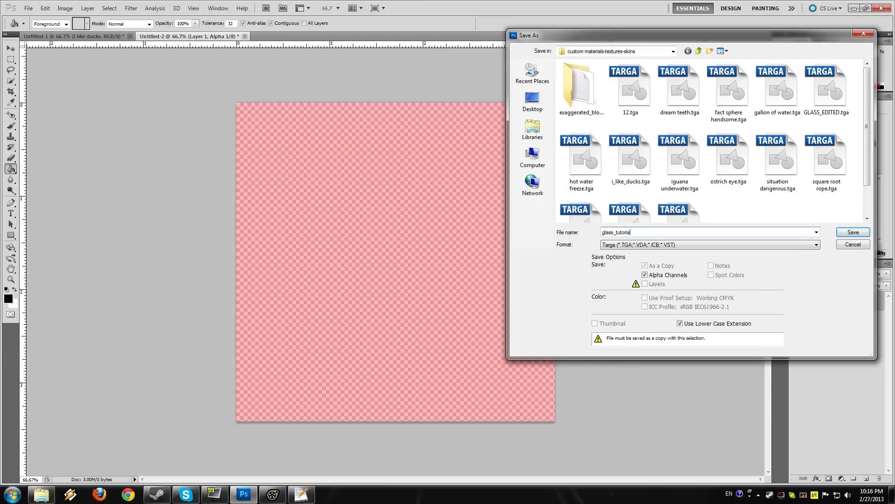
key(Return)
click(478, 161)
Step: Launch VTFEdit and import glass_tutorial.tga with the offered import options
click(6, 496)
text(vtf)
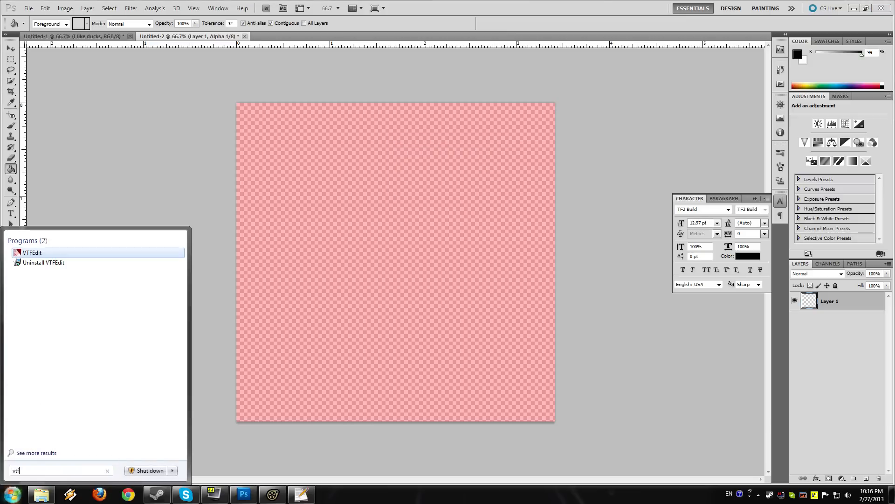
key(Return)
click(114, 86)
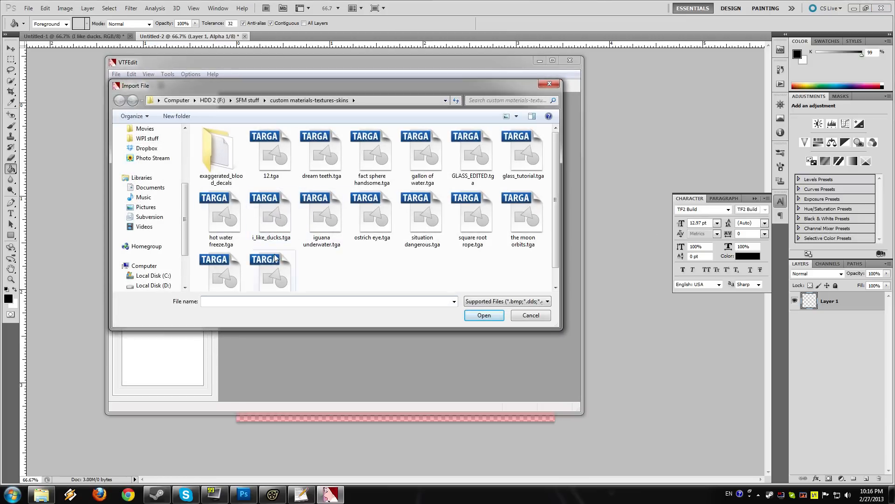
double_click(522, 150)
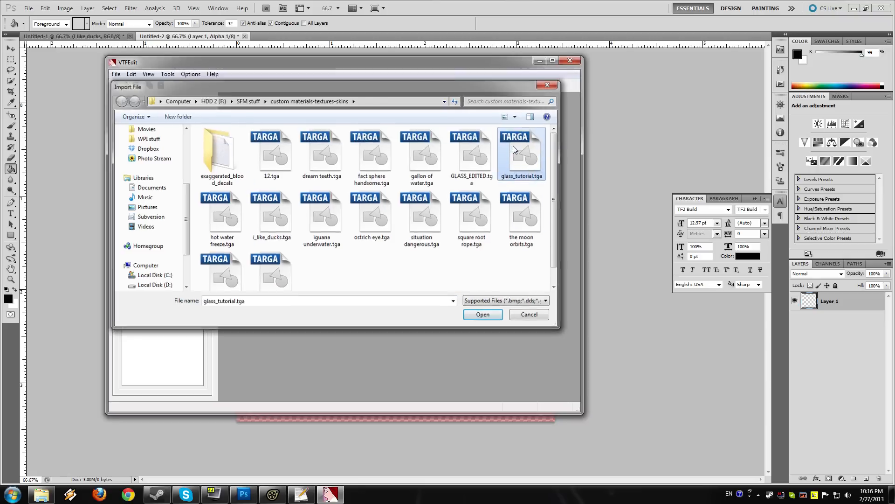
click(420, 331)
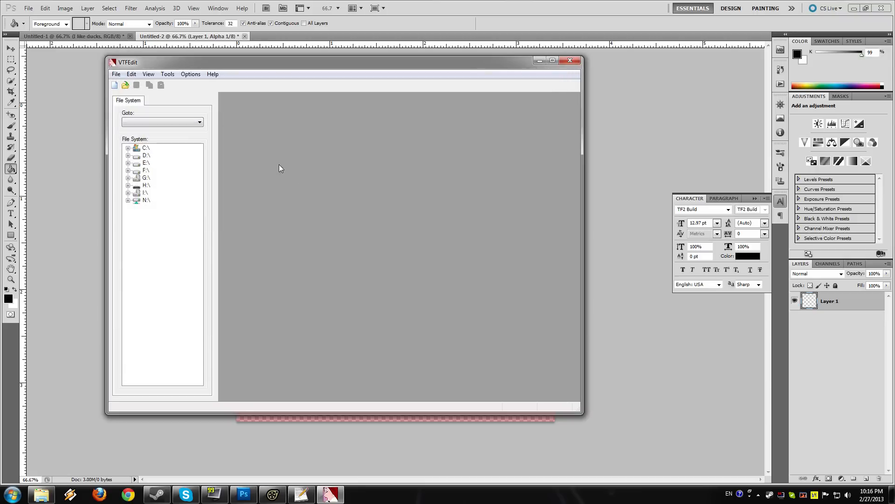
Step: Save the imported texture as glass_tutorial.vtf in the custom materials-textures-skins folder and close VTFEdit
click(137, 85)
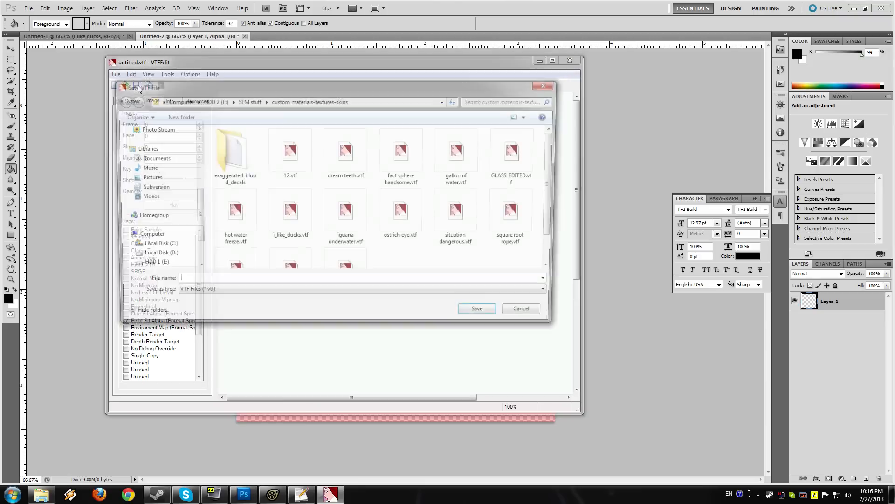
text(glass_t)
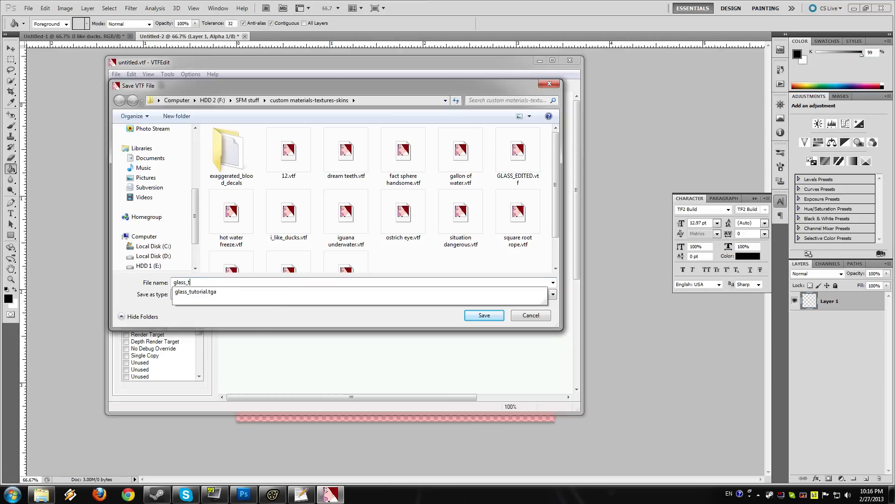
text(utorial)
key(Return)
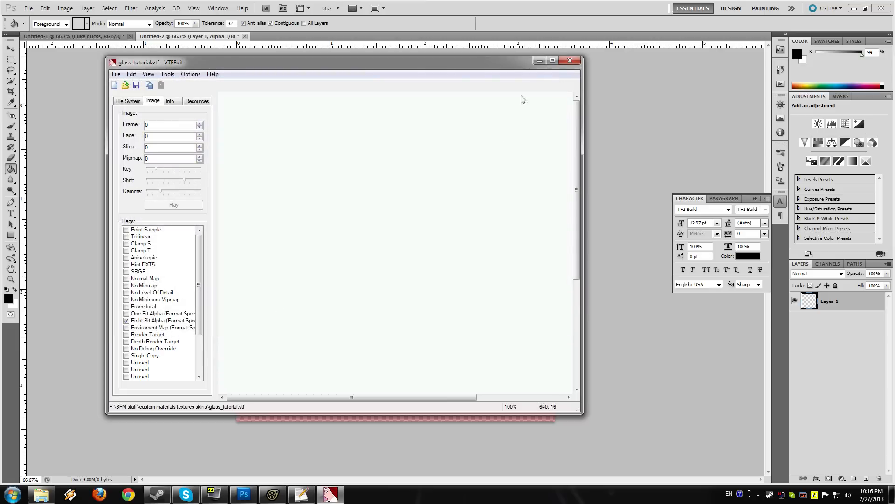
click(567, 62)
Step: Copy glass_tutorial.vtf from the custom materials-textures-skins folder inside SFM stuff
mouse_move(42, 495)
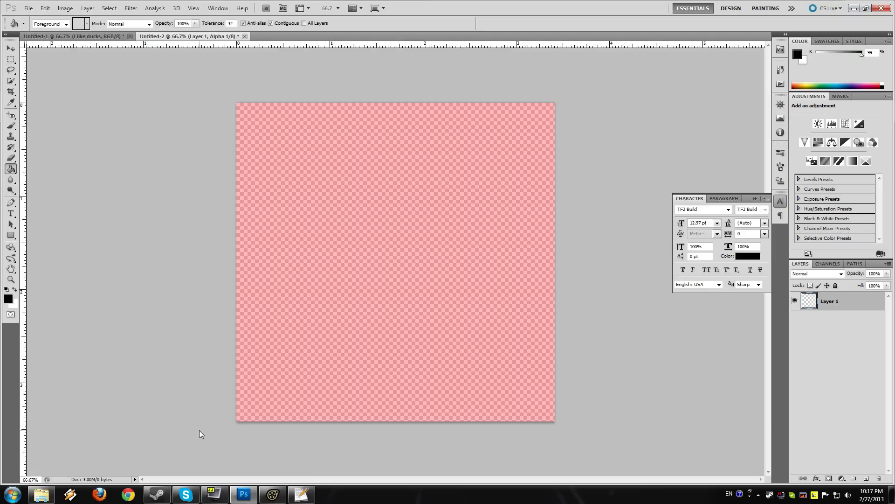
click(12, 495)
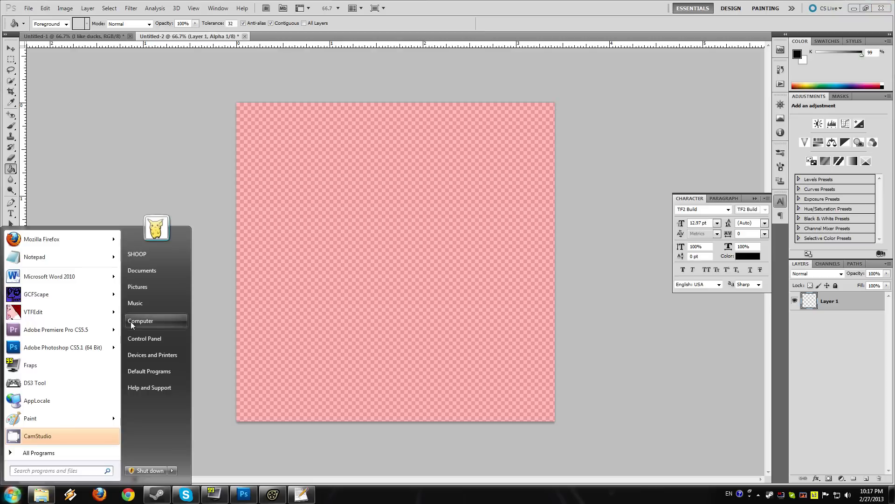
click(131, 325)
double_click(709, 128)
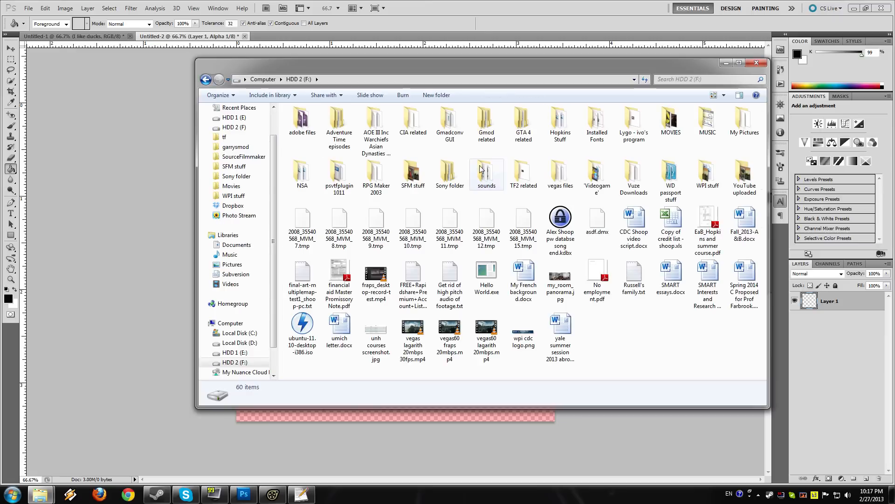
click(234, 166)
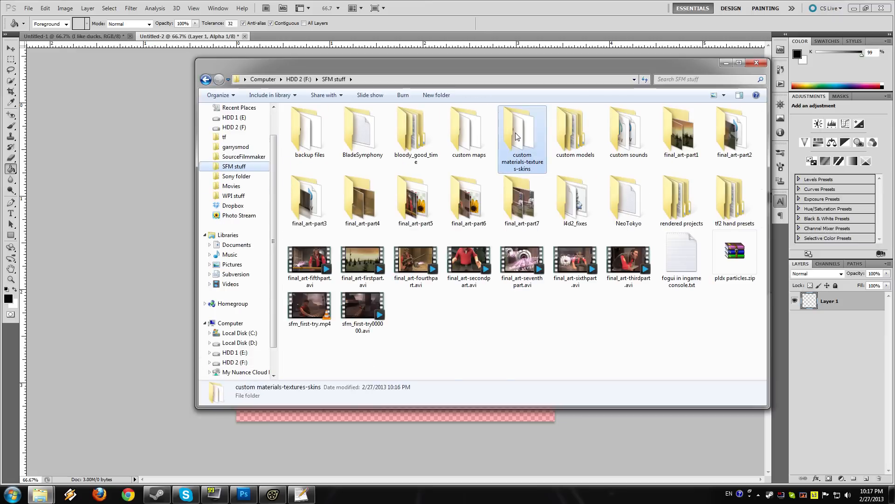
double_click(516, 132)
click(330, 319)
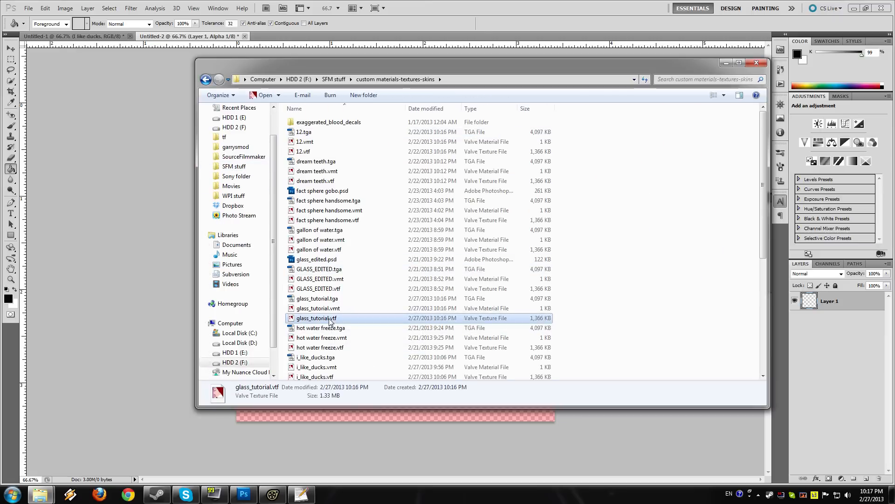
Step: Paste glass_tutorial.vtf into Source Filmmaker's portal2/materials/models/props_destruction folder
click(44, 488)
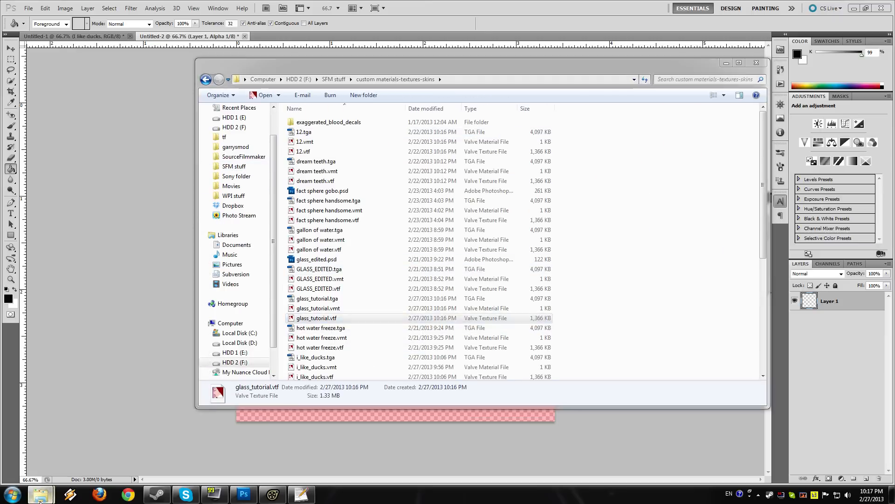
click(58, 443)
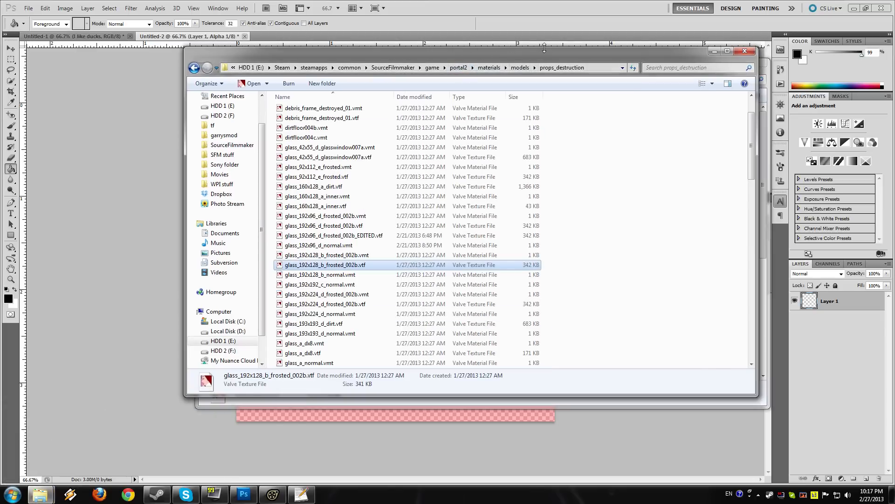
click(673, 212)
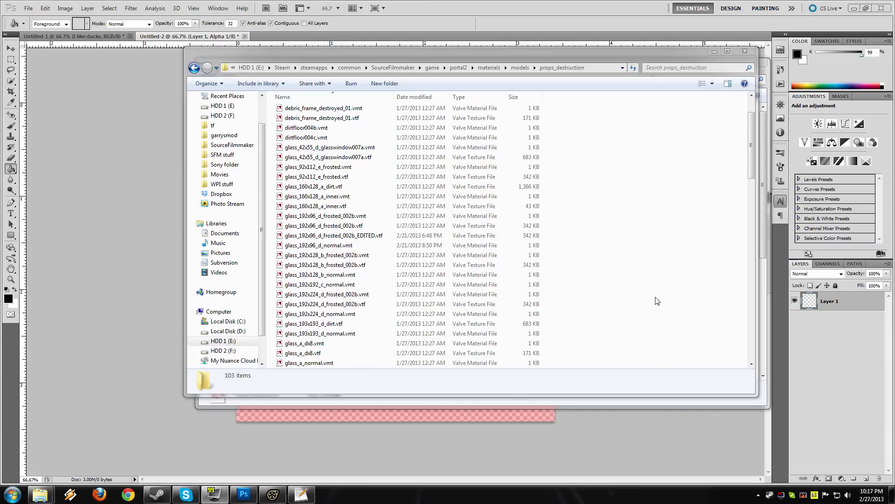
drag(754, 166, 763, 295)
click(523, 228)
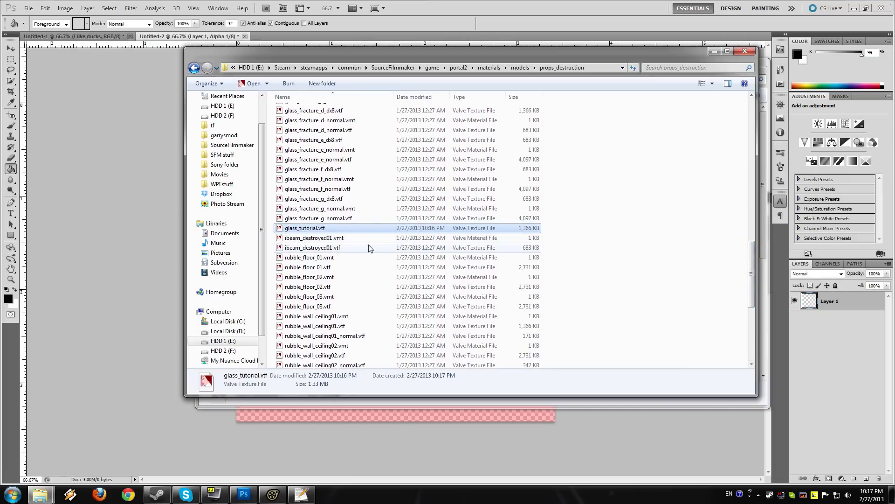
Step: Copy the file name glass_tutorial and use it to replace the texture name in the $basetexture path of glass_192x128_b_normal.vmt, saving the file
click(319, 229)
key(ctrl+c)
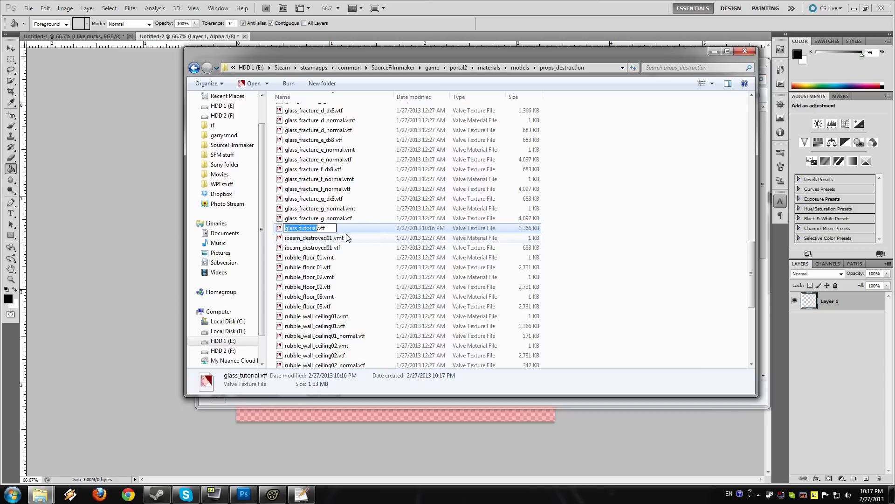
click(665, 269)
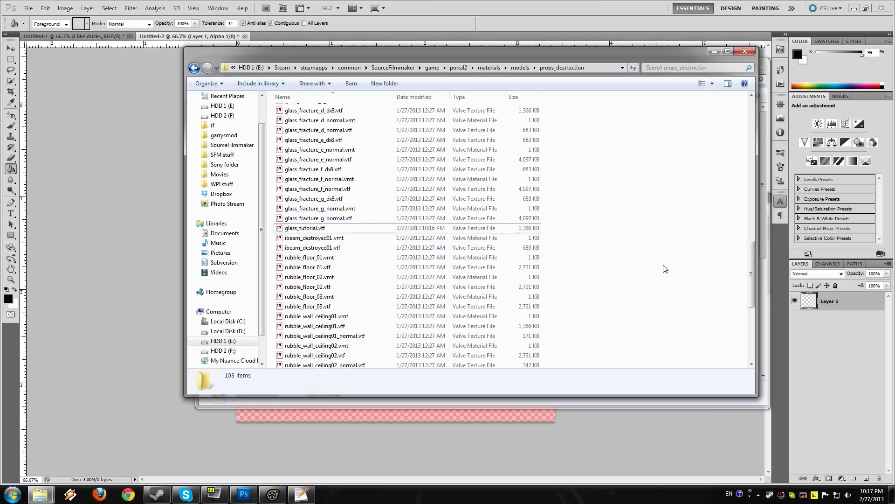
click(302, 494)
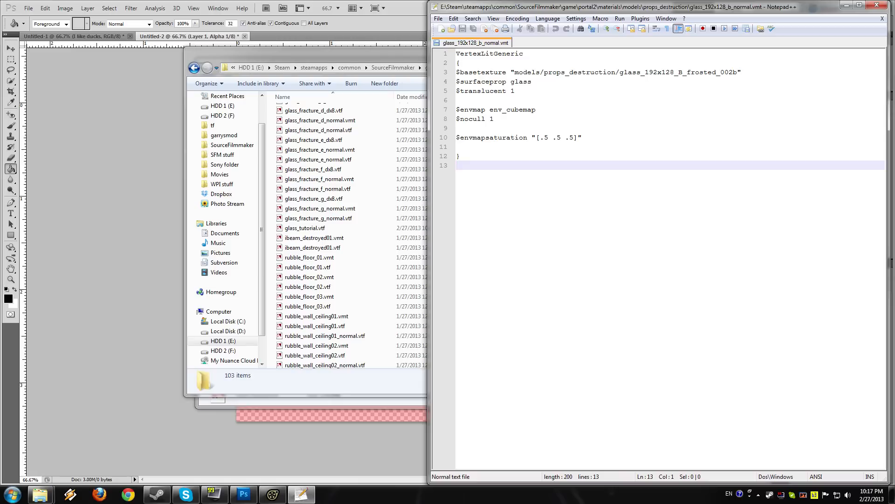
drag(620, 72, 738, 72)
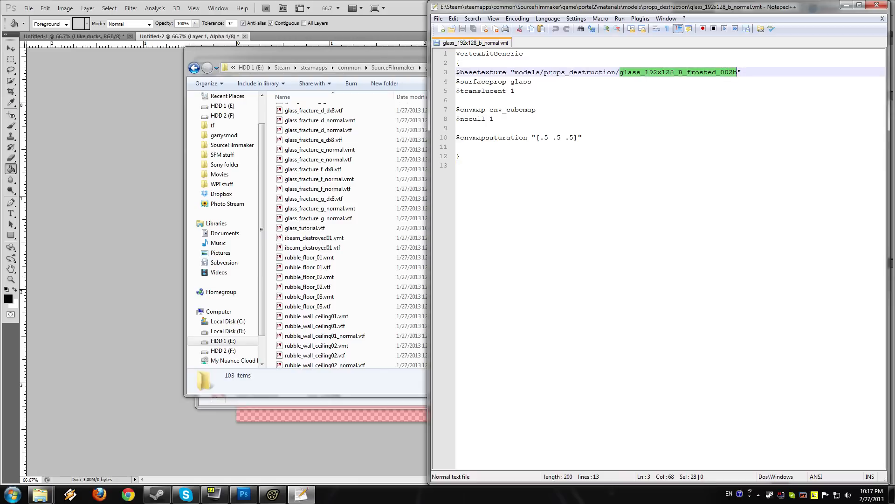
key(ctrl+v)
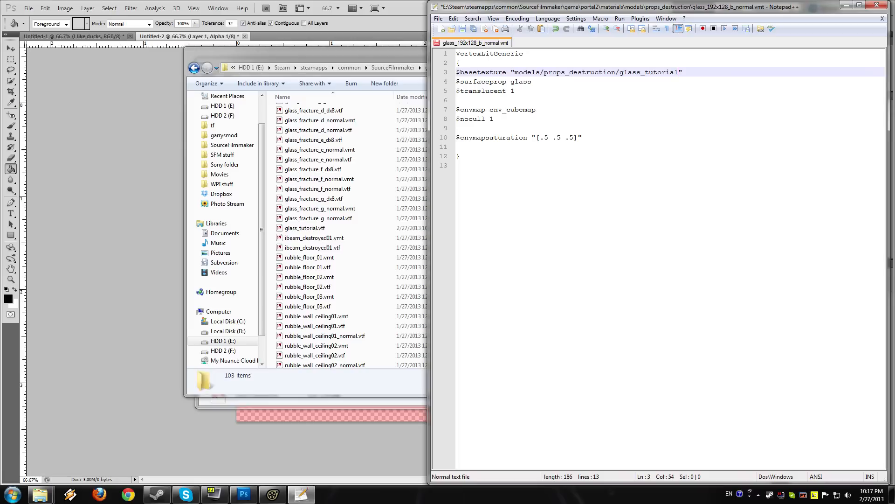
key(ctrl+s)
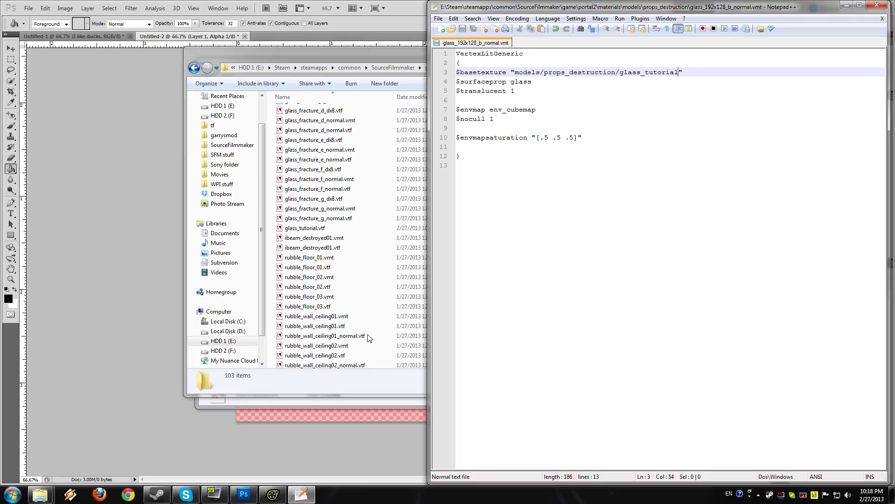
Step: Switch to Source Filmmaker, run mat_reloadallmaterials in the console and inspect the glass pane in the Primary Viewport
click(272, 494)
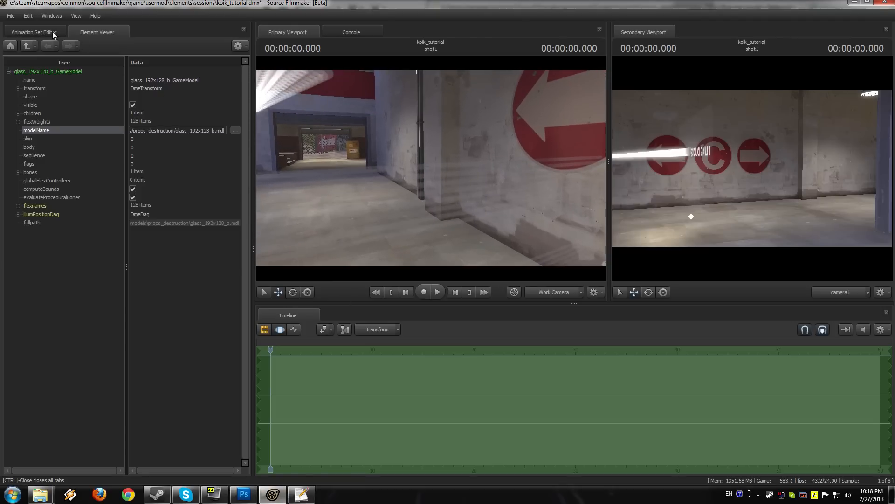
click(34, 32)
drag(431, 168, 431, 168)
key(grave)
text(mat_reload)
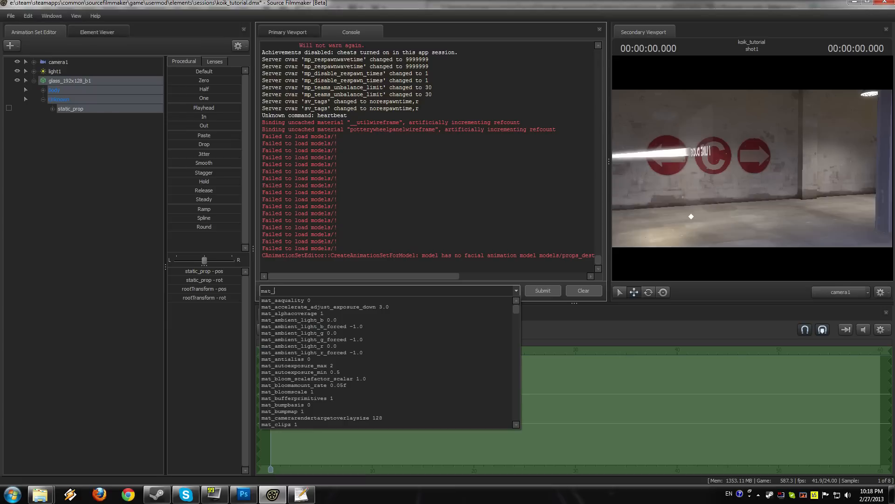
key(Down)
key(Return)
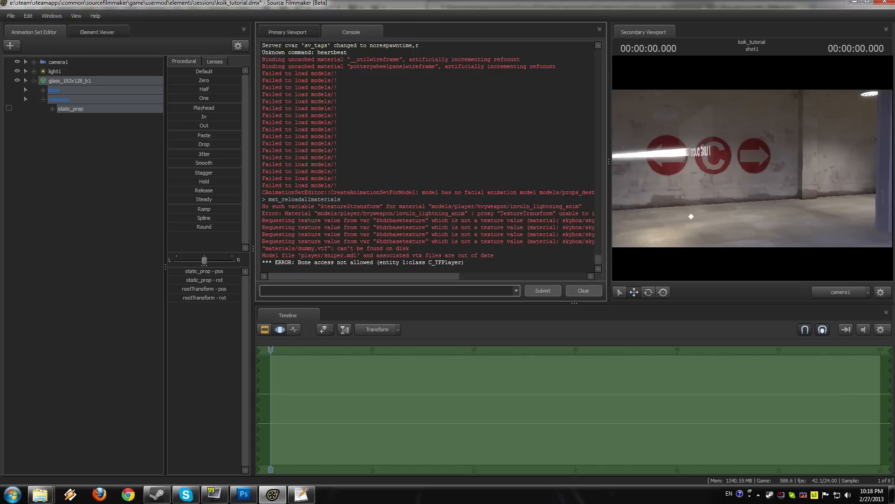
click(287, 32)
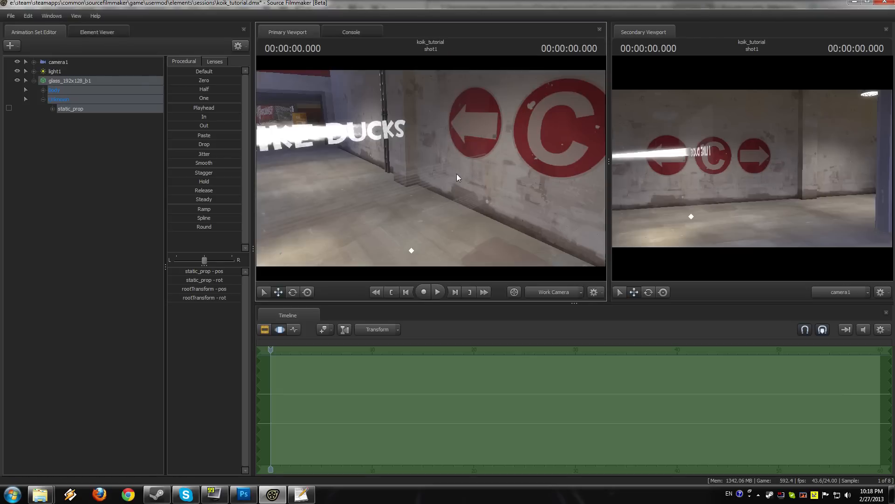
drag(430, 168, 444, 147)
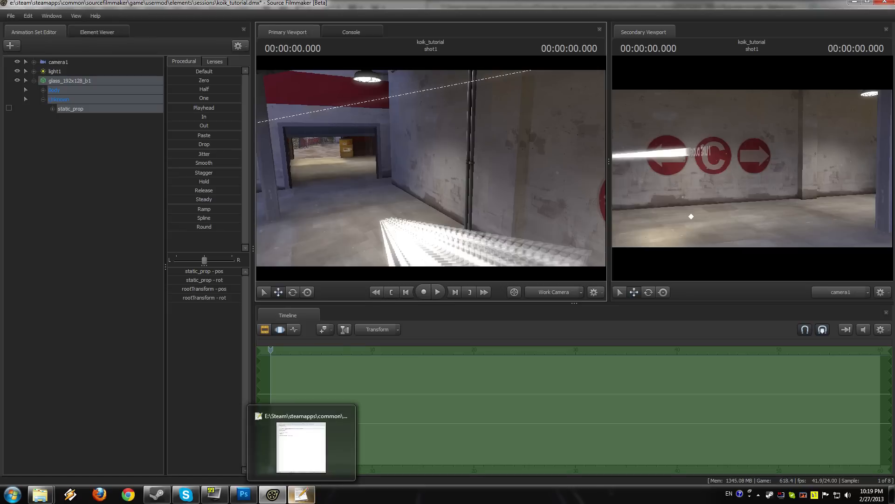
Step: Try commenting out the $translucent and $envmapsaturation lines in glass_192x128_b_normal.vmt, and save the file
click(302, 494)
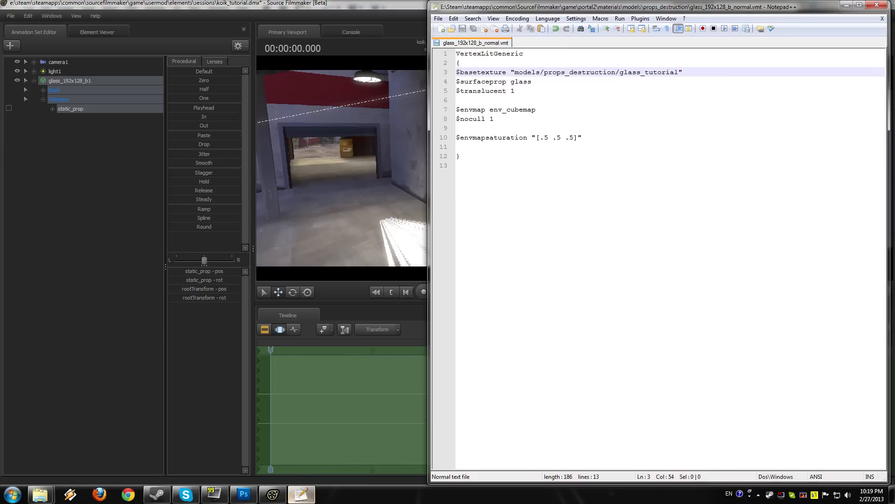
click(456, 91)
text(//)
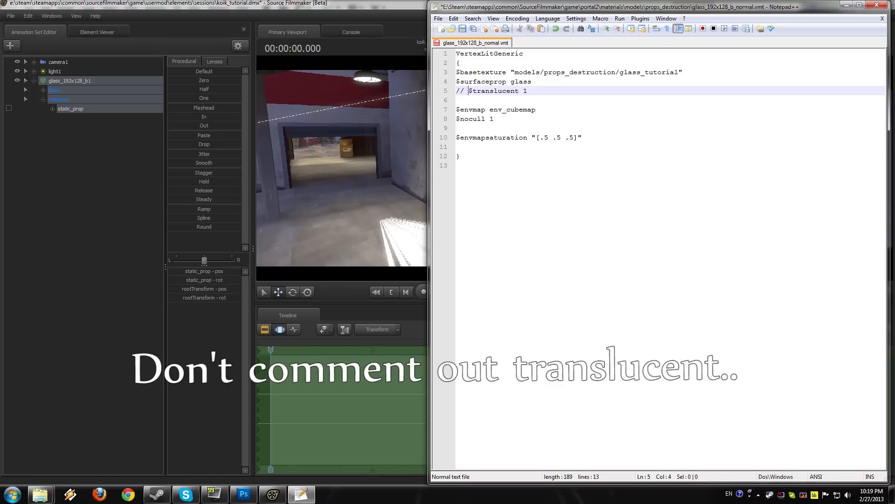
click(455, 138)
text(//)
key(ctrl+s)
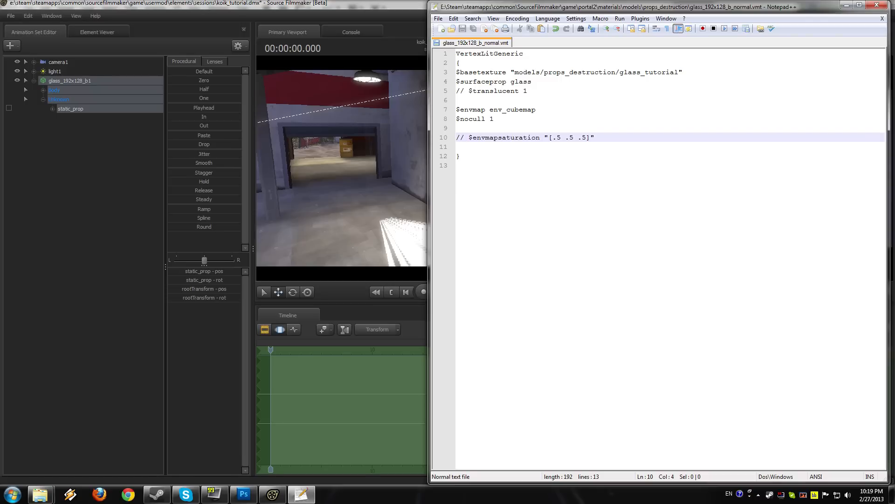
Step: Rerun mat_reloadallmaterials in Source Filmmaker's console and check the glass pane with $translucent and $envmapsaturation commented out
click(360, 151)
key(grave)
key(Up)
key(Return)
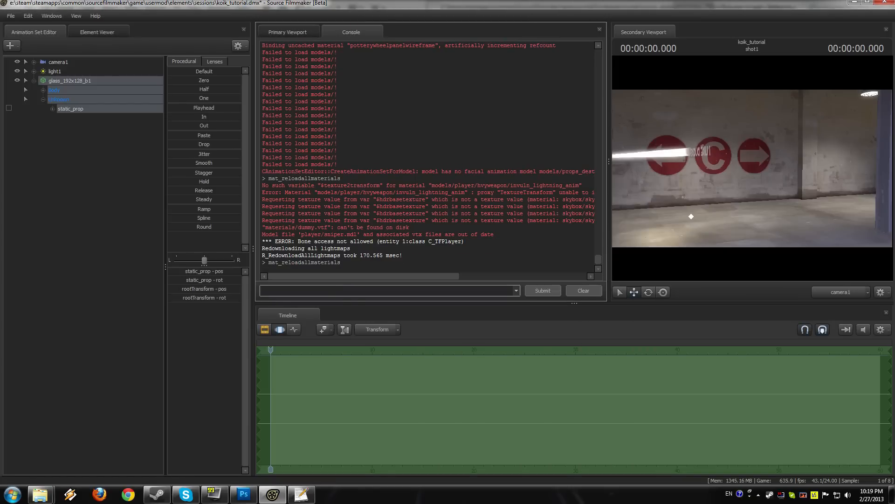
click(307, 33)
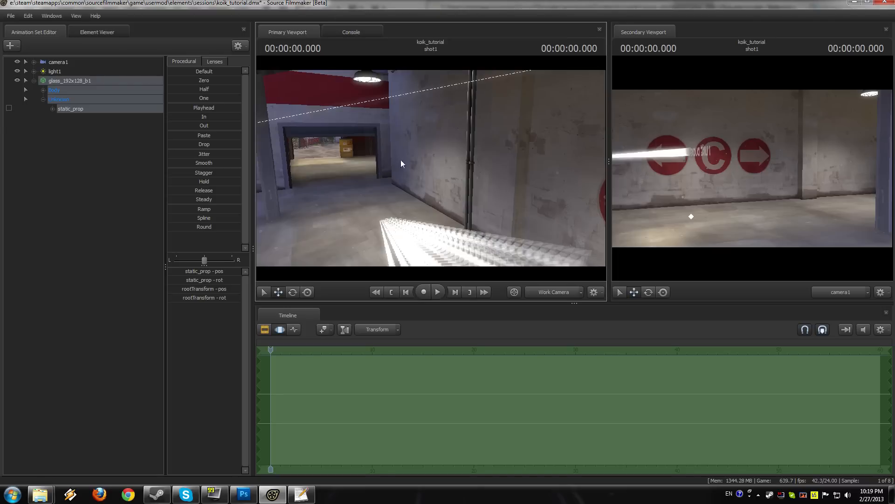
mouse_move(431, 168)
mouse_down()
mouse_move(499, 184)
mouse_move(443, 163)
mouse_move(464, 161)
mouse_move(434, 163)
mouse_move(409, 140)
mouse_move(422, 146)
mouse_move(431, 168)
mouse_up()
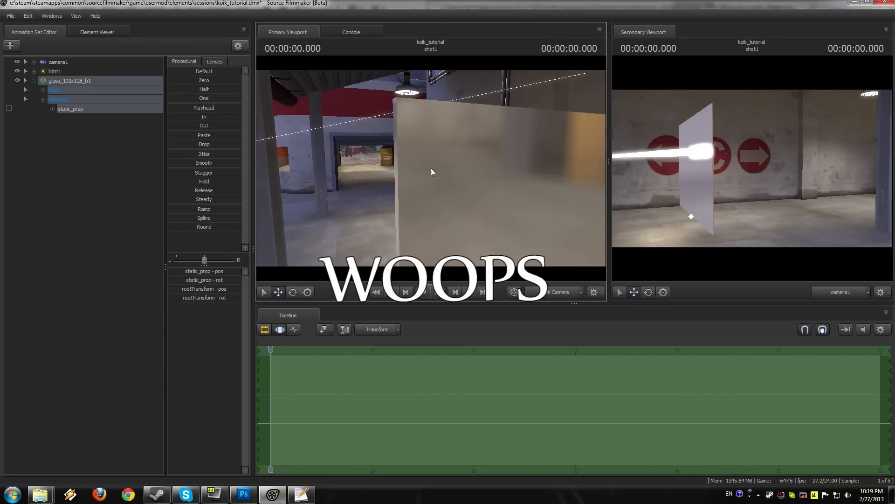
Step: Uncomment the $envmapsaturation line in glass_192x128_b_normal.vmt and save the file
click(302, 494)
key(Left)
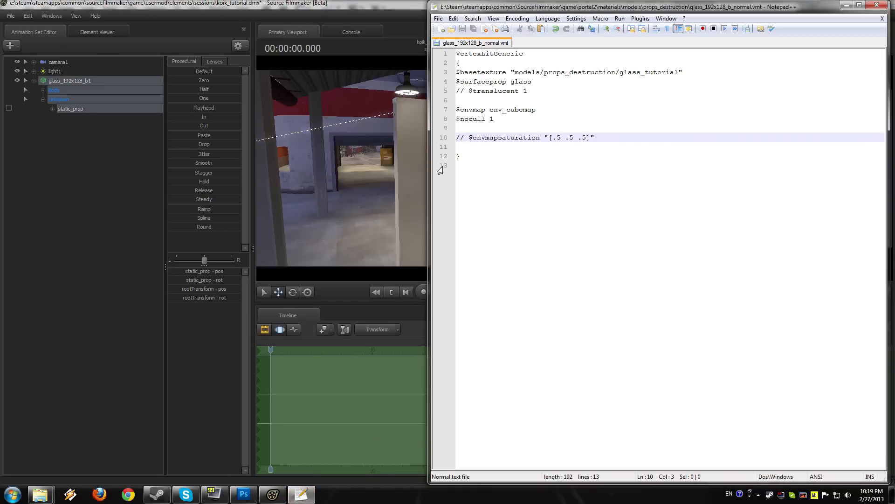
key(BackSpace)
key(BackSpace)
key(BackSpace)
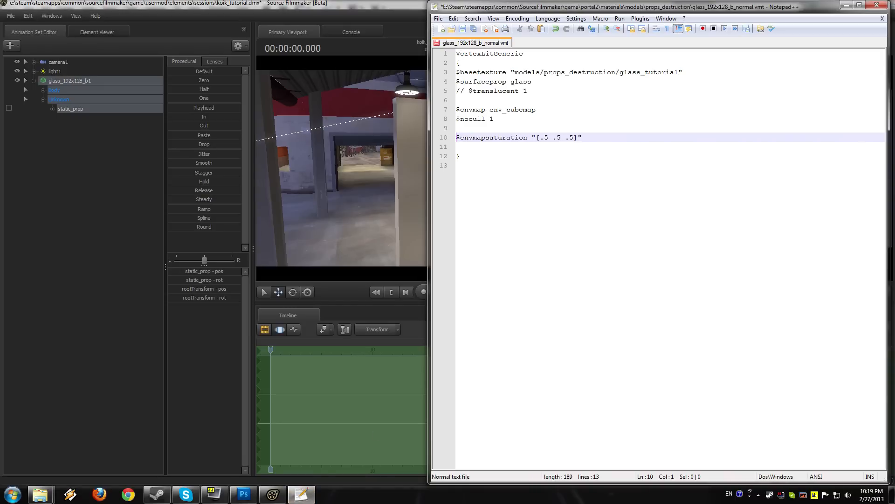
Step: Reload all materials from Source Filmmaker's console and check the glass pane with $envmapsaturation active
click(408, 160)
key(grave)
key(Up)
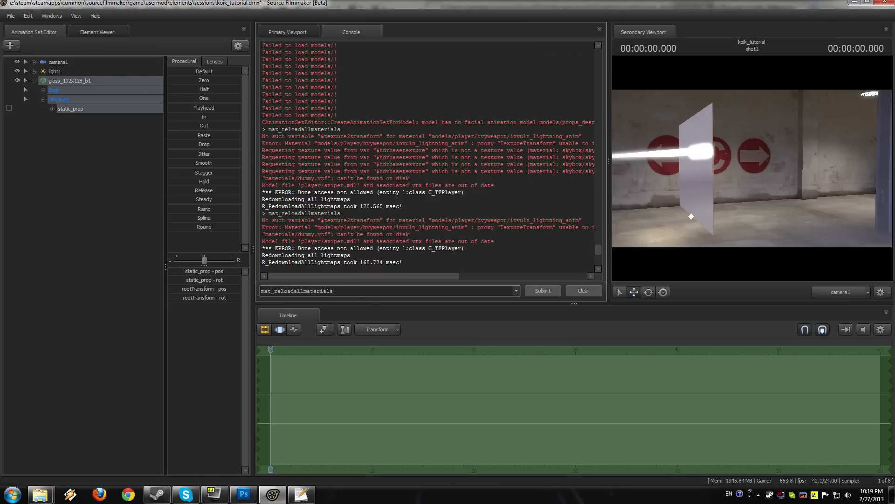
key(Return)
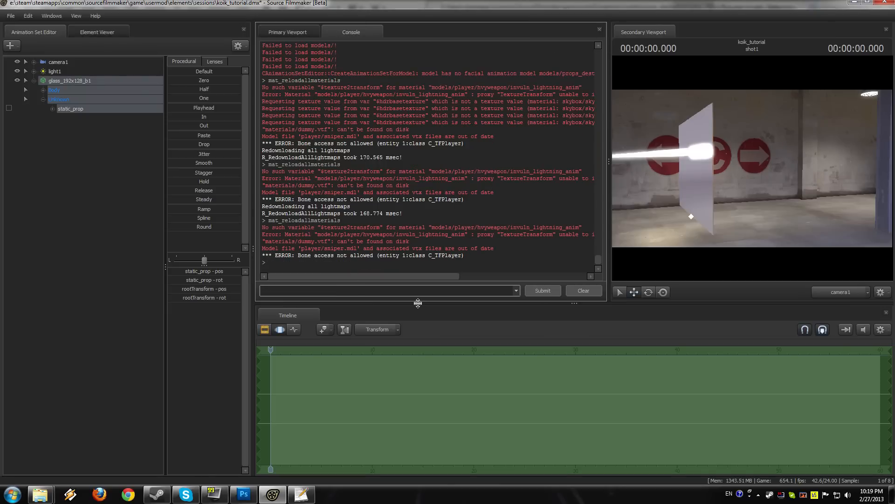
click(303, 34)
drag(431, 168, 446, 163)
key(w)
key(a)
key(d)
Step: Uncomment the $translucent 1 line in glass_192x128_b_normal.vmt
click(302, 494)
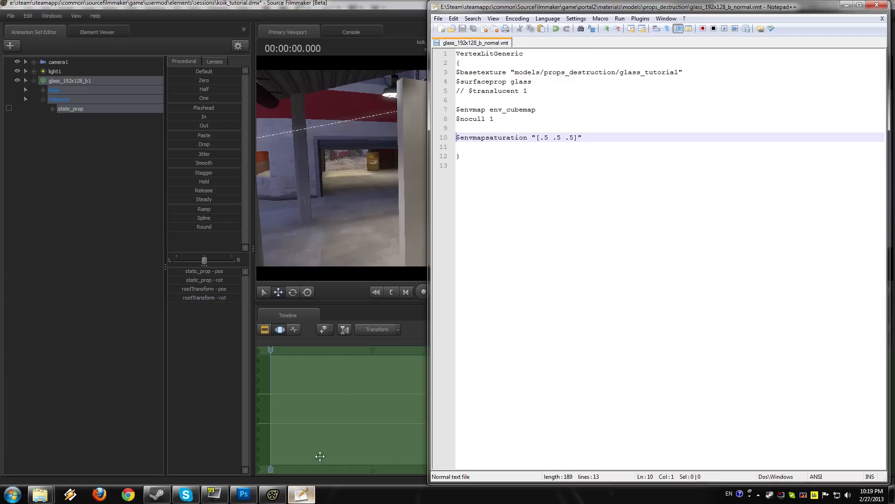
click(457, 100)
click(529, 91)
click(537, 110)
click(457, 100)
click(464, 91)
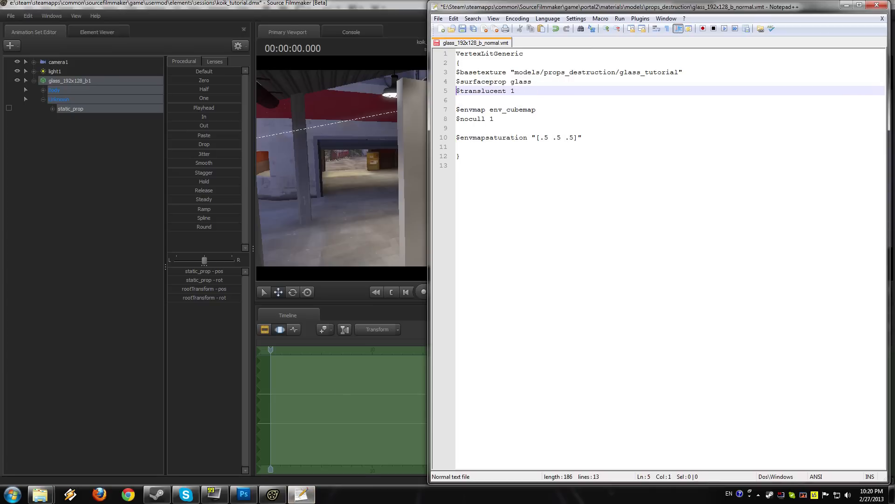
Step: Comment out the $envmap env_cubemap and $envmapsaturation lines of the glass material, and save the file
click(457, 109)
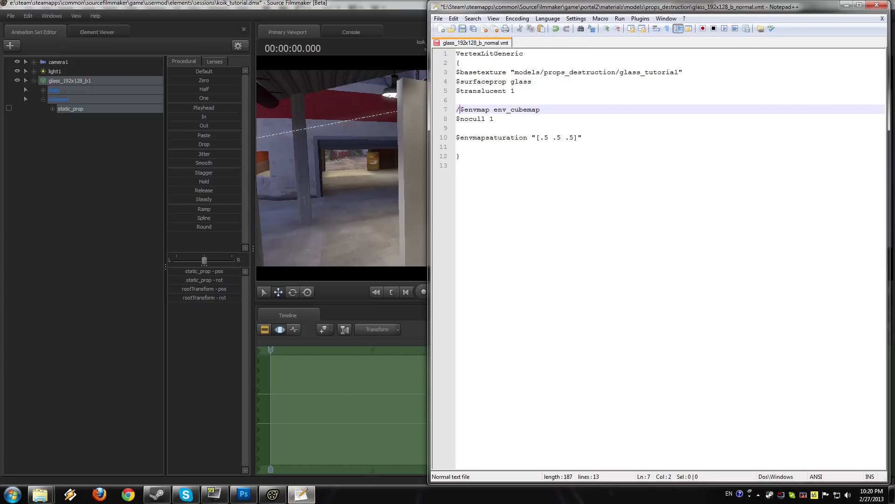
key(Down)
key(Down)
key(Up)
key(Down)
key(Down)
key(Down)
key(Up)
key(Up)
key(Down)
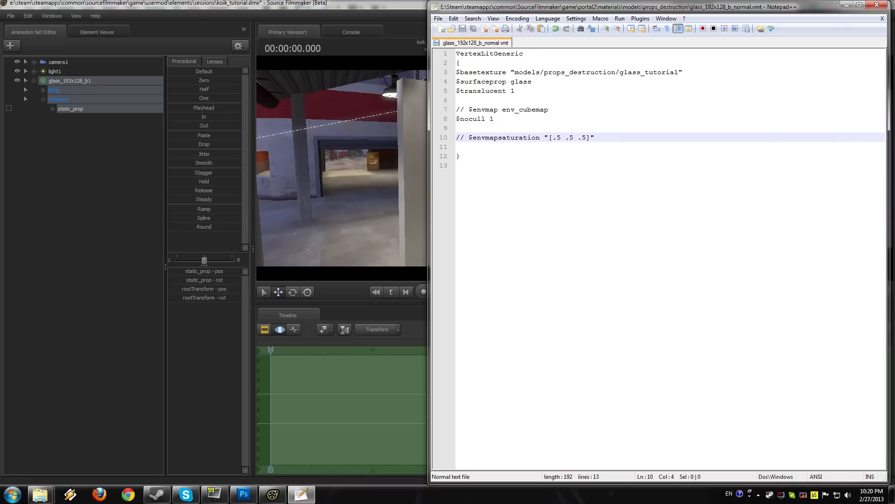
Step: Run mat_reloadallmaterials in Source Filmmaker's console to apply the edited $translucent, $envmap and $envmapsaturation lines
drag(422, 124, 431, 167)
key(grave)
key(Up)
key(Return)
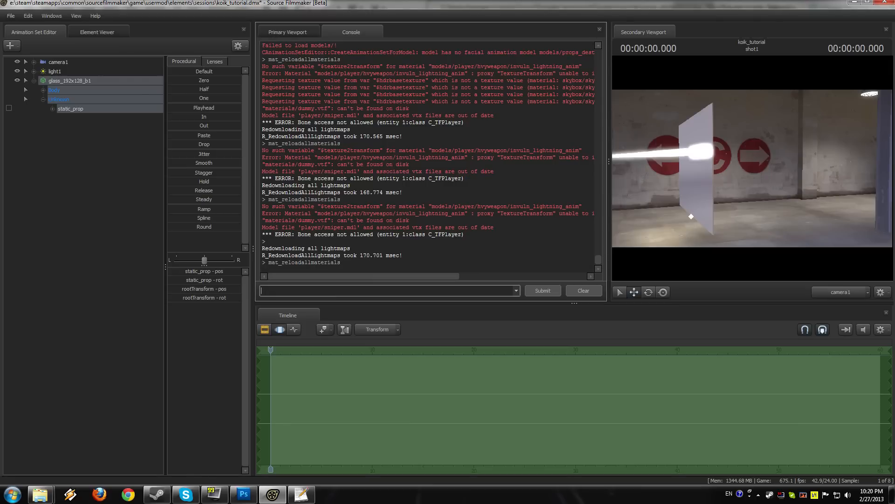
Step: Examine the reloaded glass pane and the text projected on it from several angles in the Primary Viewport
click(310, 33)
mouse_move(431, 168)
mouse_down()
mouse_move(471, 176)
mouse_move(422, 162)
mouse_move(435, 170)
mouse_move(439, 198)
mouse_move(432, 162)
mouse_move(432, 171)
mouse_up()
key(w)
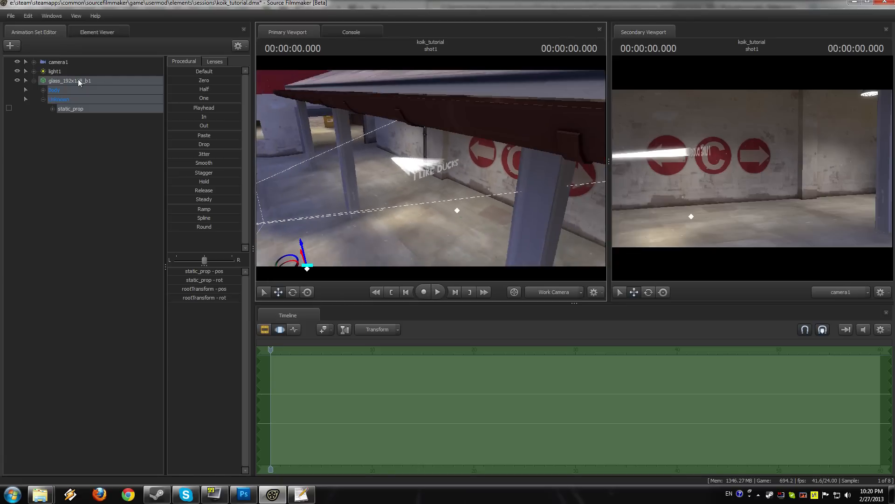
drag(383, 226, 433, 145)
drag(416, 222, 432, 172)
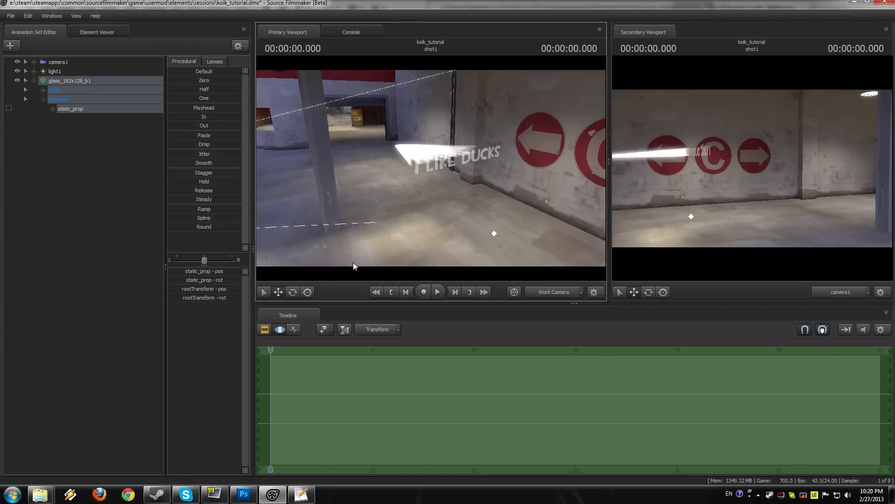
drag(511, 232, 431, 169)
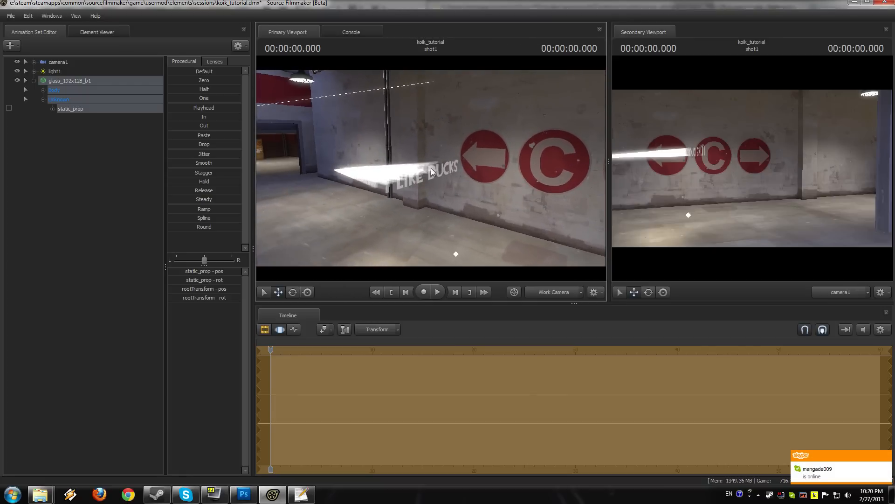
Step: Raise light1's maxDistance to make its projected beam reach farther along the wall
click(89, 71)
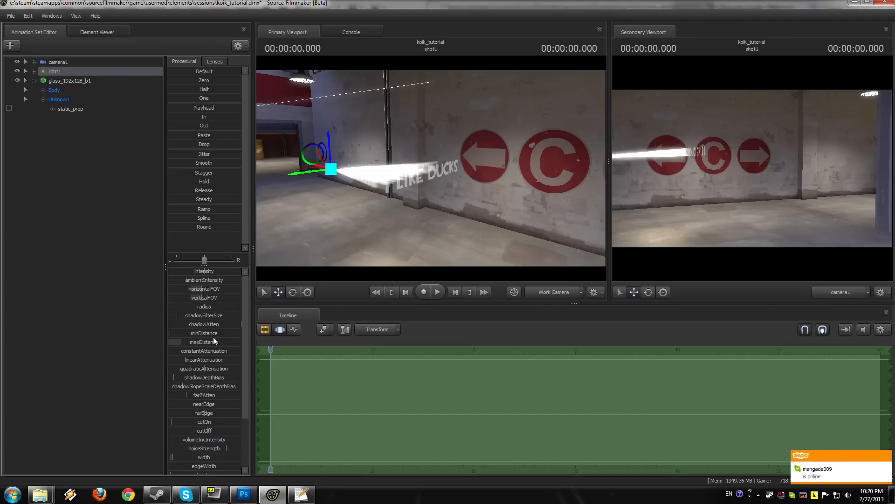
click(201, 342)
drag(189, 342, 191, 346)
drag(372, 251, 410, 204)
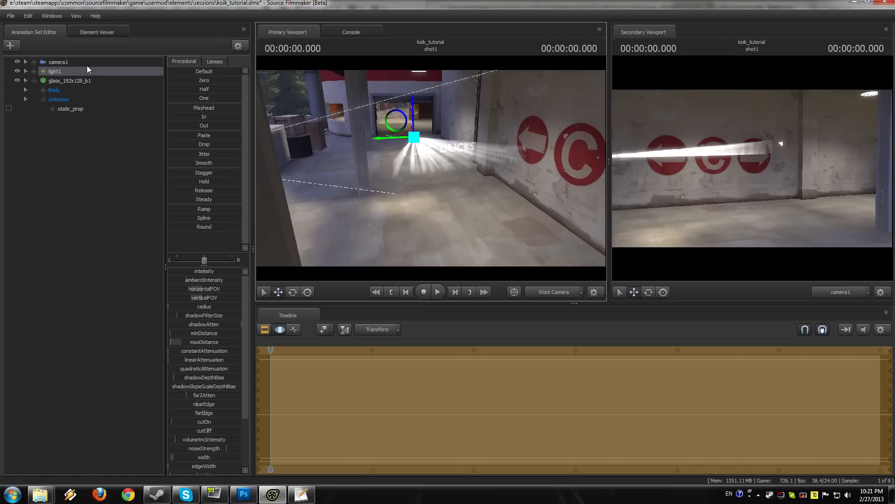
Step: Move the static_prop bone of glass_192x128_b1 farther along the beam and turn it to catch the whole I LIKE DUCKS projection
click(82, 82)
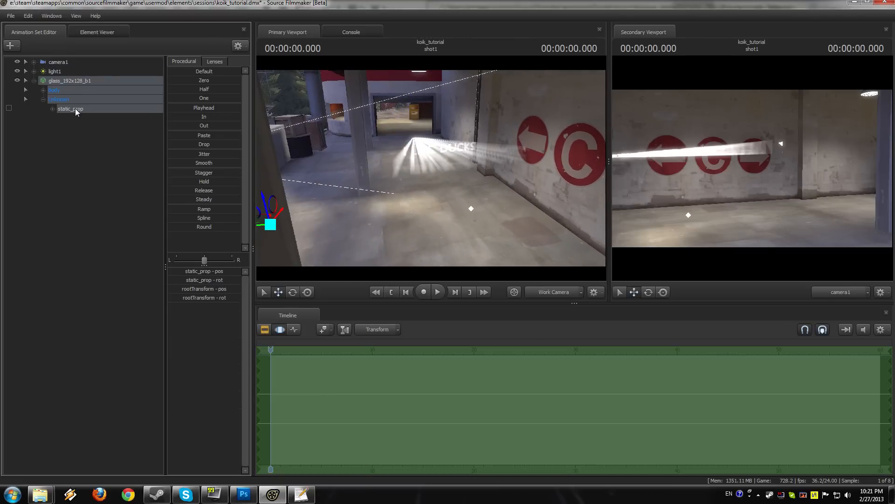
click(75, 109)
drag(431, 168, 479, 241)
drag(447, 215, 452, 246)
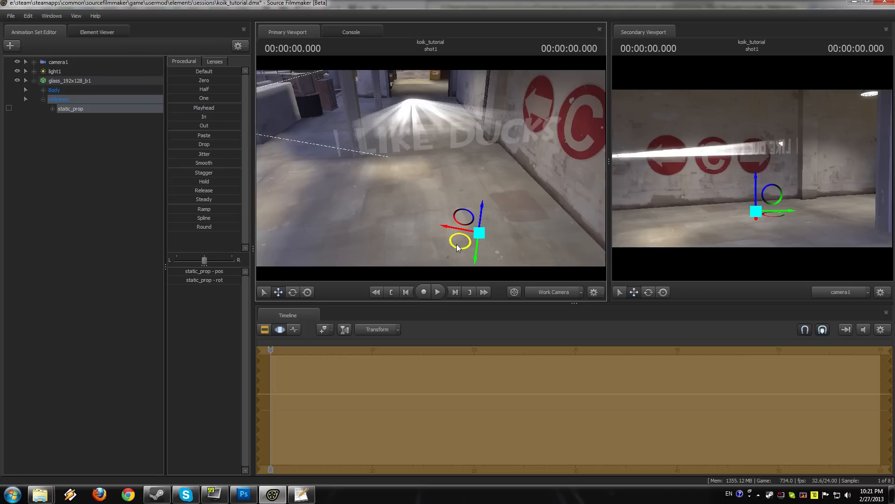
drag(415, 214, 430, 201)
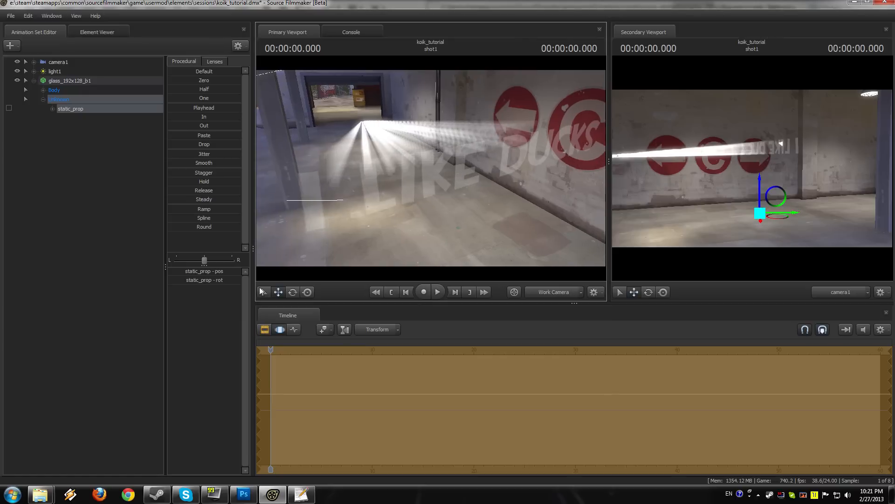
Step: Raise light1's intensity, linearAttenuation and quadraticAttenuation to brighten the projected text, and play the shot
click(62, 72)
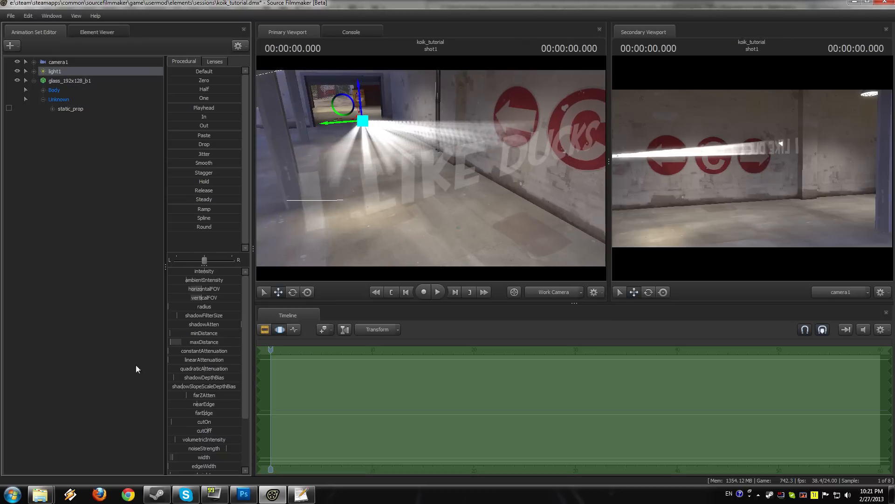
drag(190, 270, 218, 271)
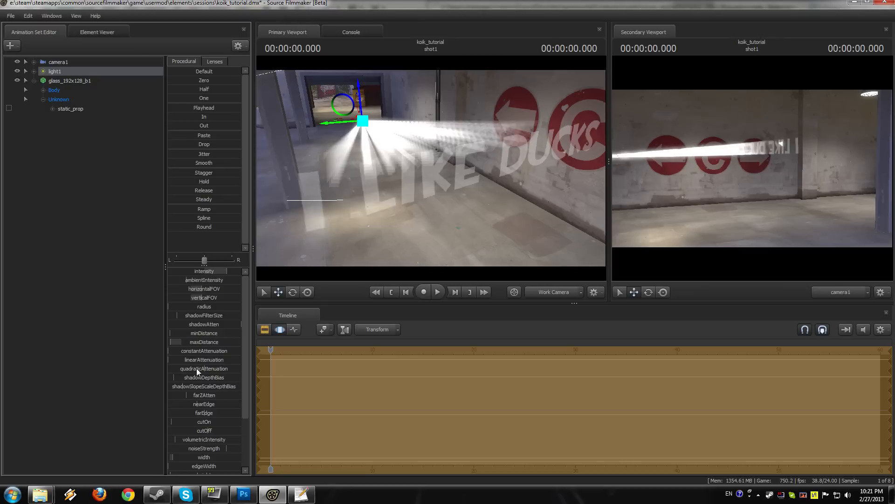
mouse_move(200, 370)
mouse_down()
mouse_move(236, 371)
mouse_move(209, 359)
mouse_up()
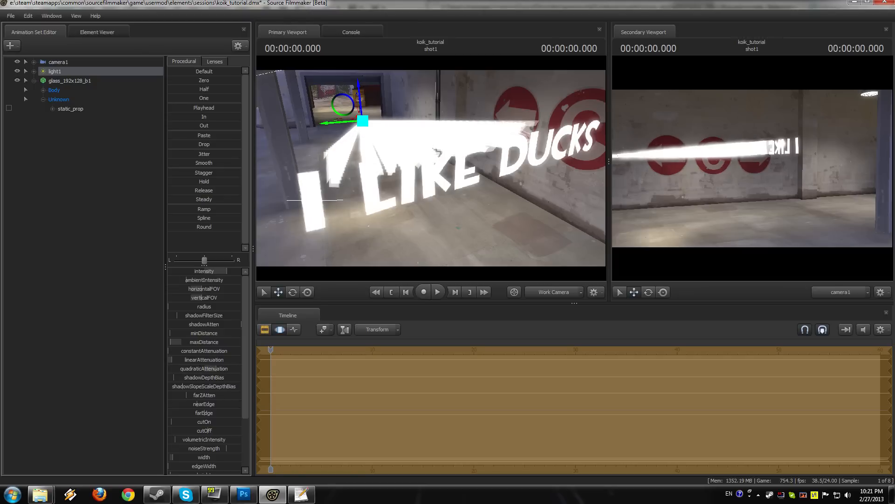
drag(408, 261, 431, 168)
key(space)
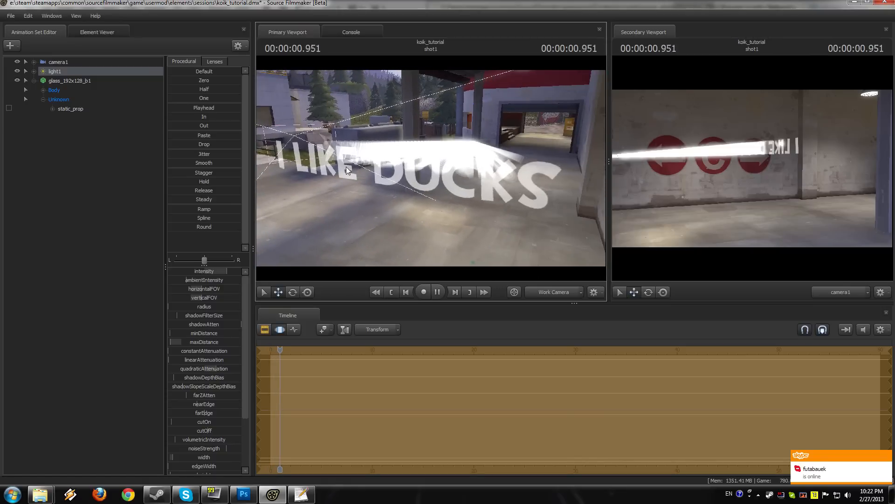